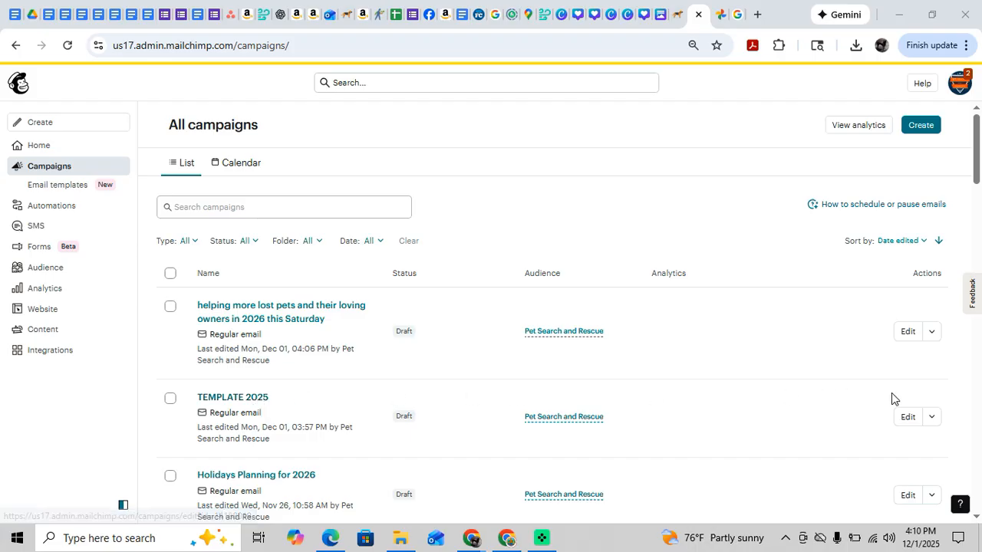
Open the TEMPLATE 2025 draft campaign and bring up the full preview of its email.
left_click(931, 418)
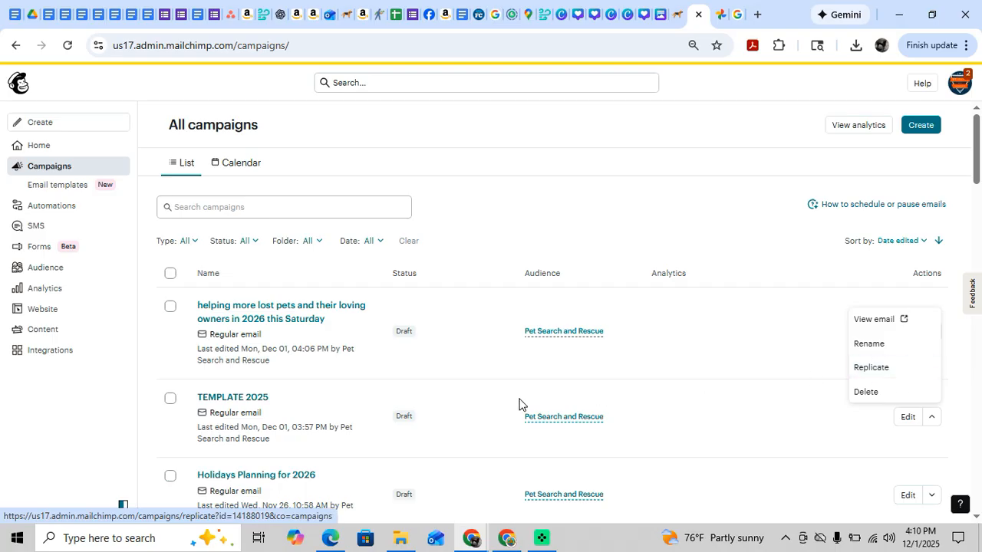
left_click(241, 405)
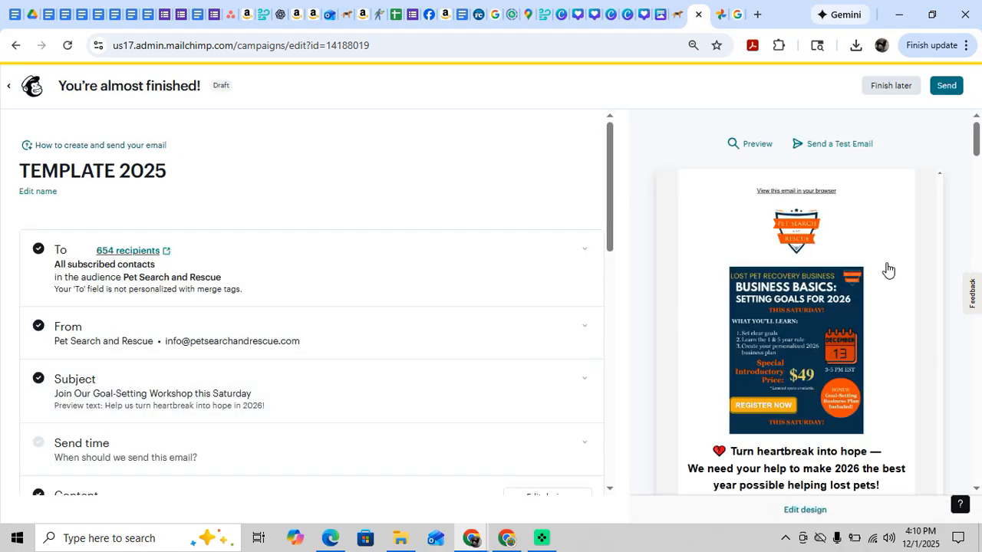
left_click(755, 146)
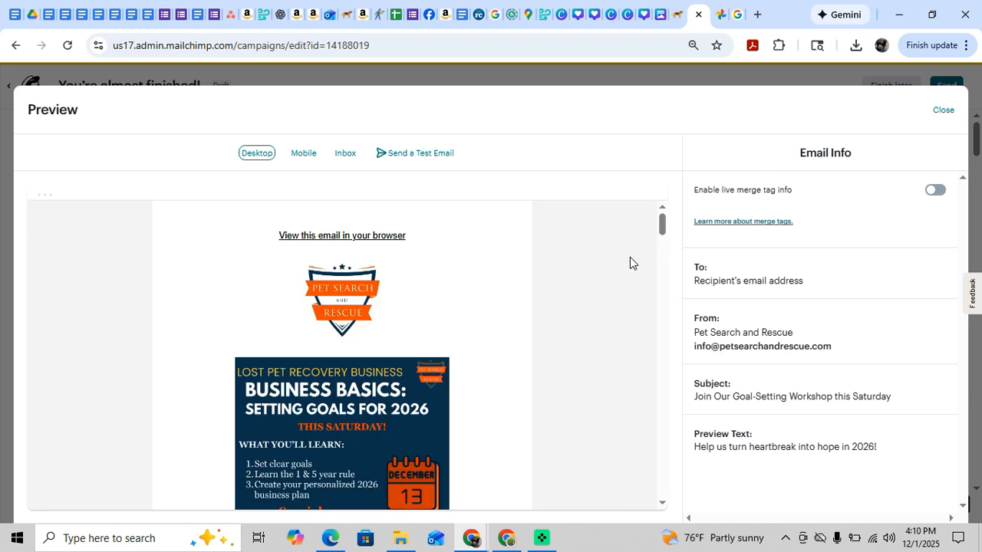
Examine the flyer, the introduction and the ways-to-help message in the desktop preview of the template email.
scroll(626, 265, "down", 1)
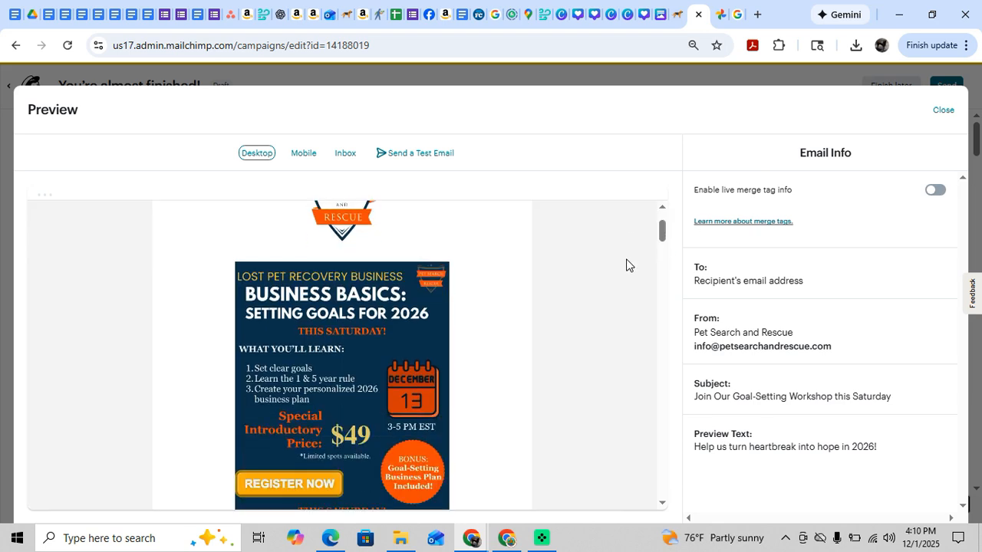
scroll(626, 265, "down", 1)
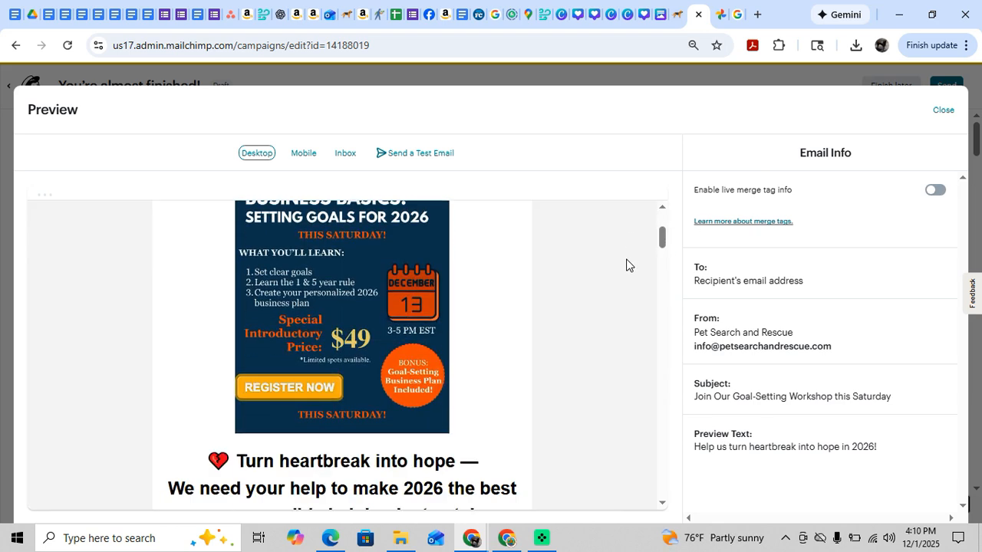
scroll(626, 265, "up", 1)
scroll(626, 265, "down", 3)
scroll(626, 264, "down", 1)
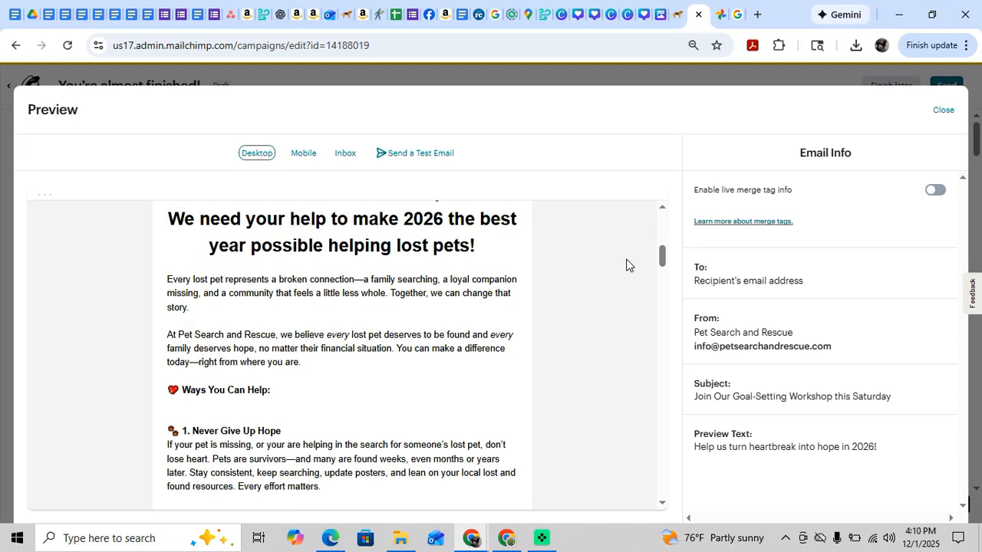
scroll(514, 292, "down", 5)
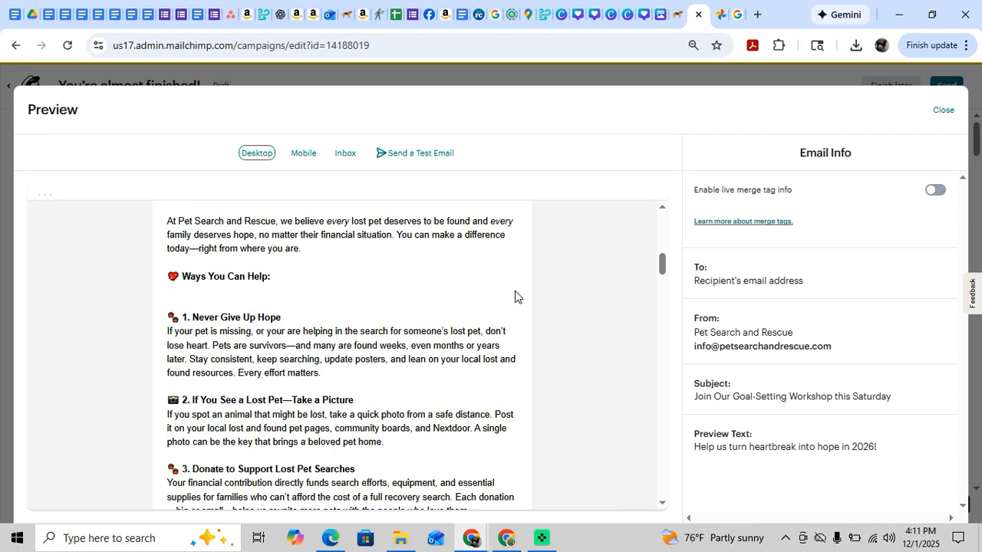
scroll(515, 292, "down", 3)
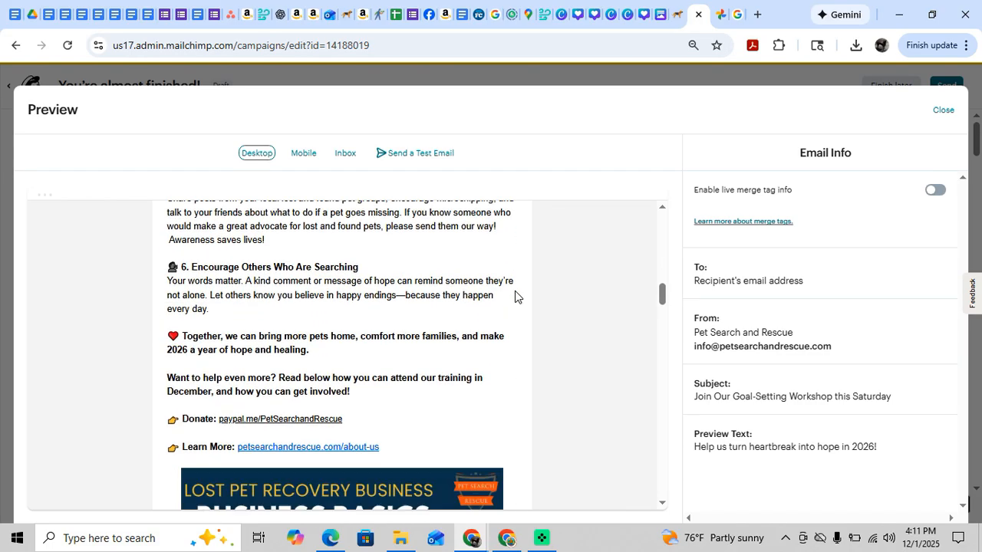
scroll(515, 297, "down", 1)
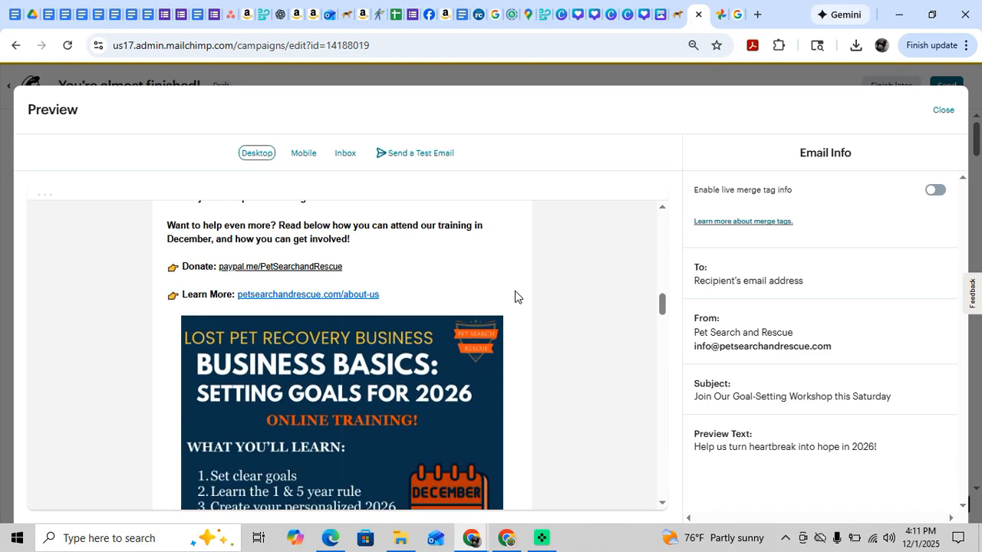
scroll(514, 297, "down", 2)
scroll(514, 297, "up", 10)
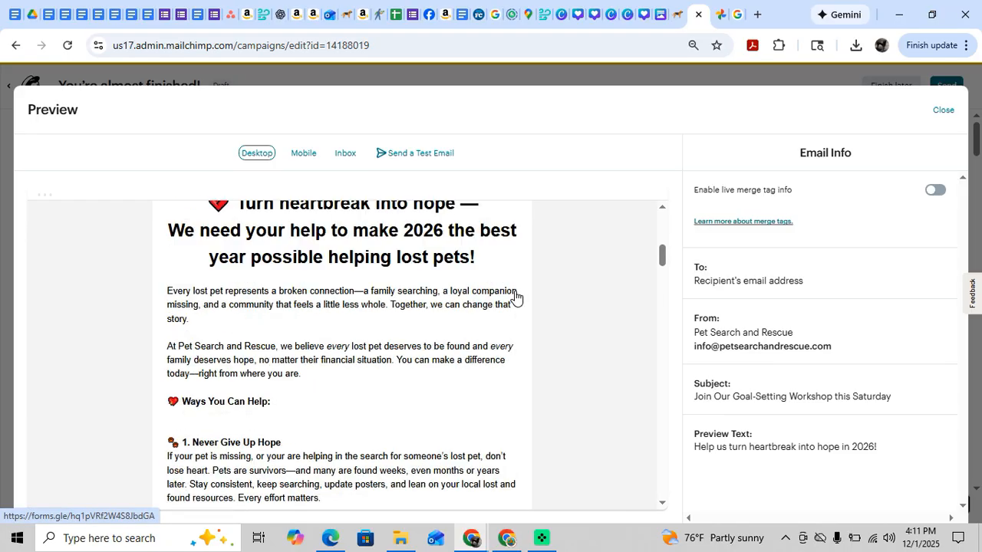
scroll(514, 297, "up", 4)
scroll(515, 297, "down", 12)
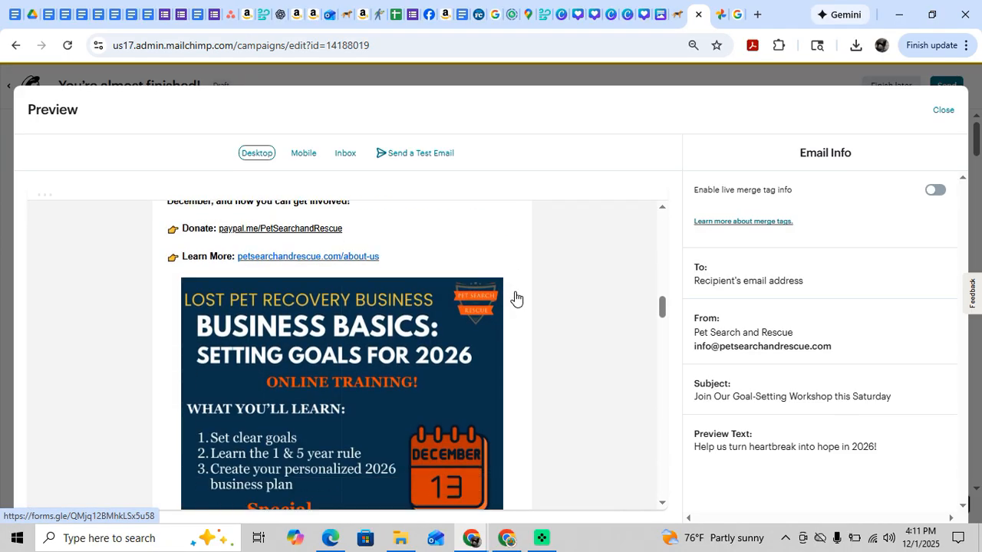
Review the template's workshop invitation, K9 evaluation, Amazon Wish List and Resources sections, and close the preview.
scroll(397, 328, "down", 7)
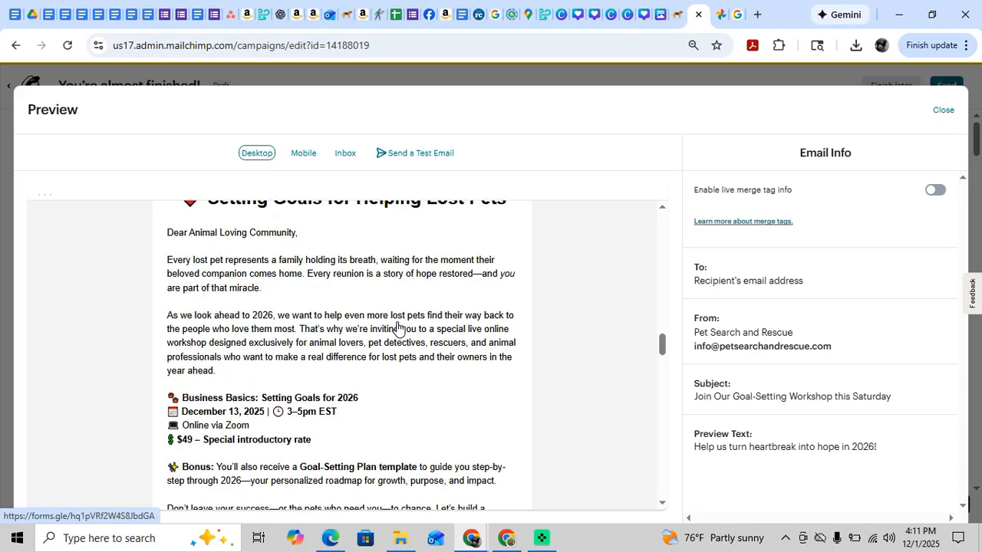
scroll(397, 327, "down", 4)
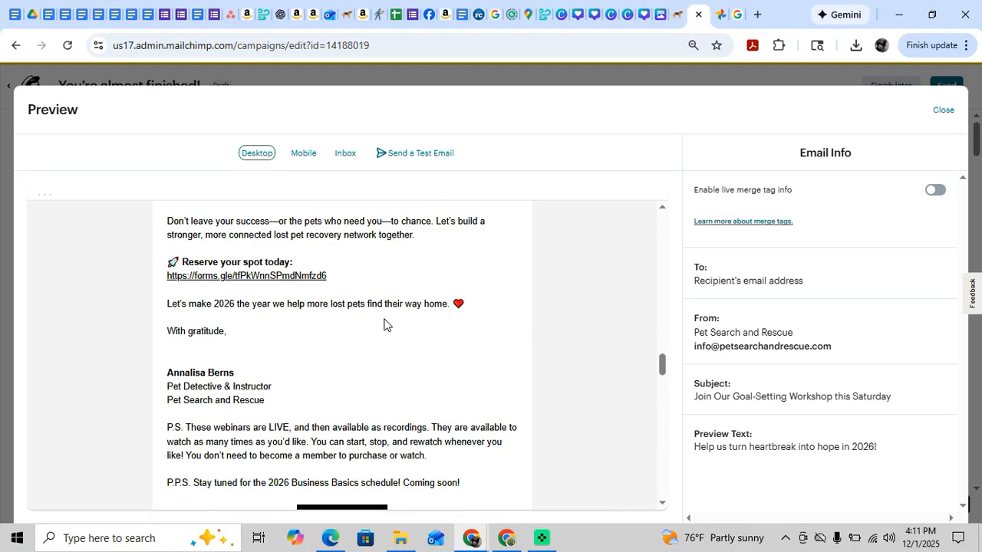
scroll(374, 326, "down", 1)
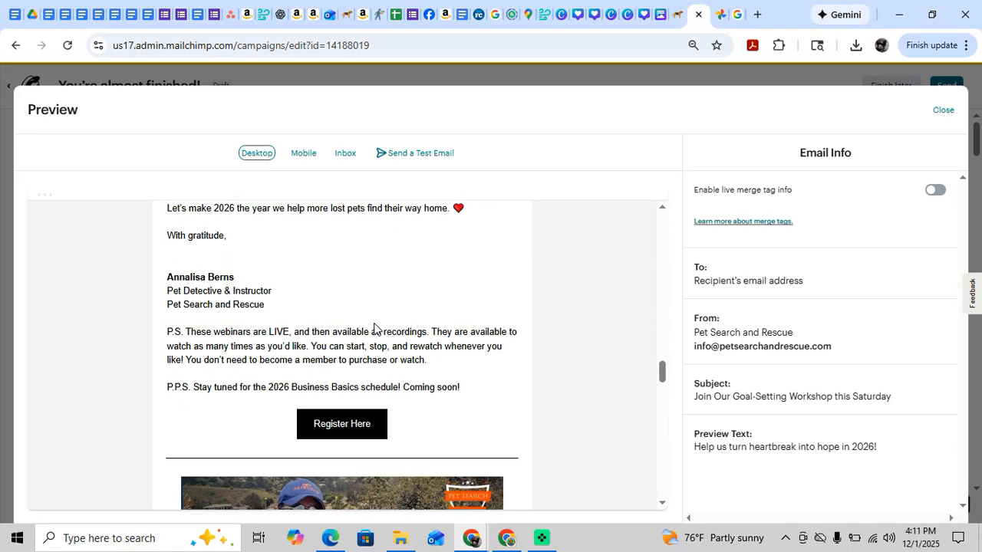
scroll(374, 327, "down", 1)
scroll(374, 330, "down", 1)
scroll(374, 330, "down", 1)
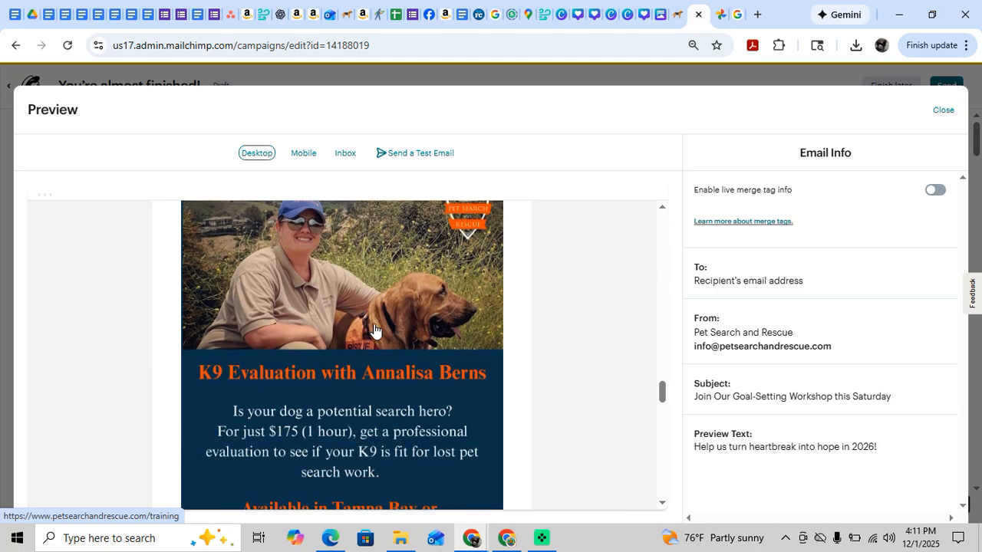
scroll(375, 330, "down", 1)
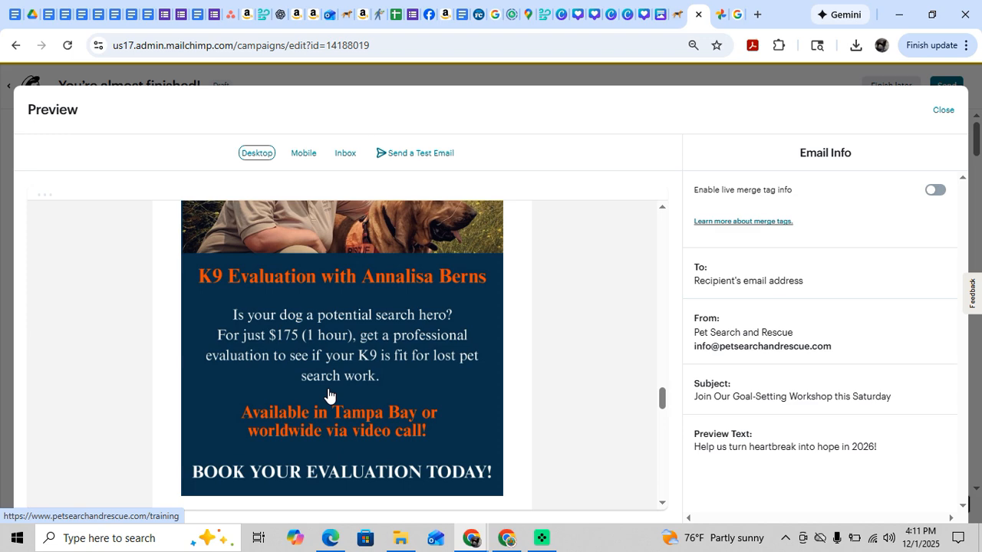
scroll(330, 395, "down", 1)
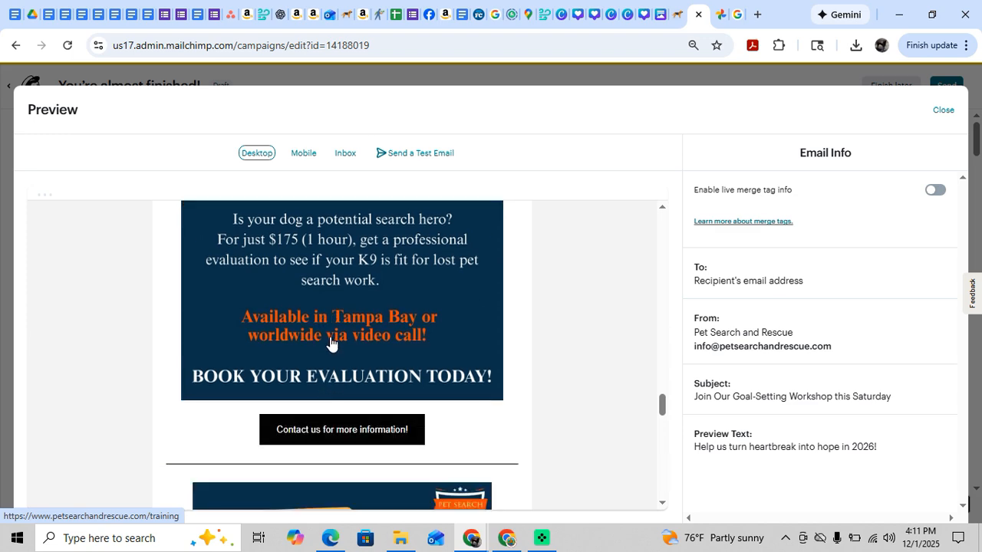
scroll(330, 342, "down", 3)
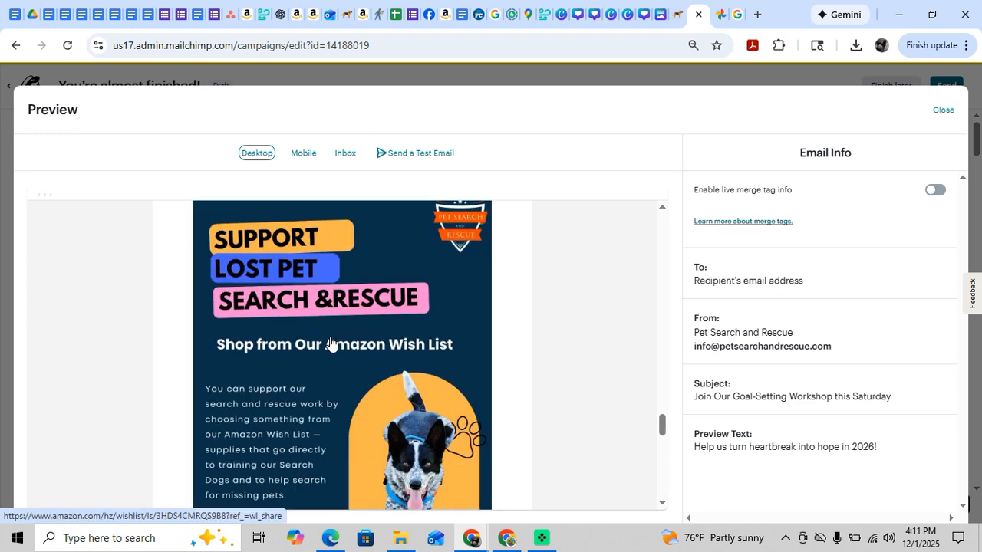
scroll(329, 343, "down", 7)
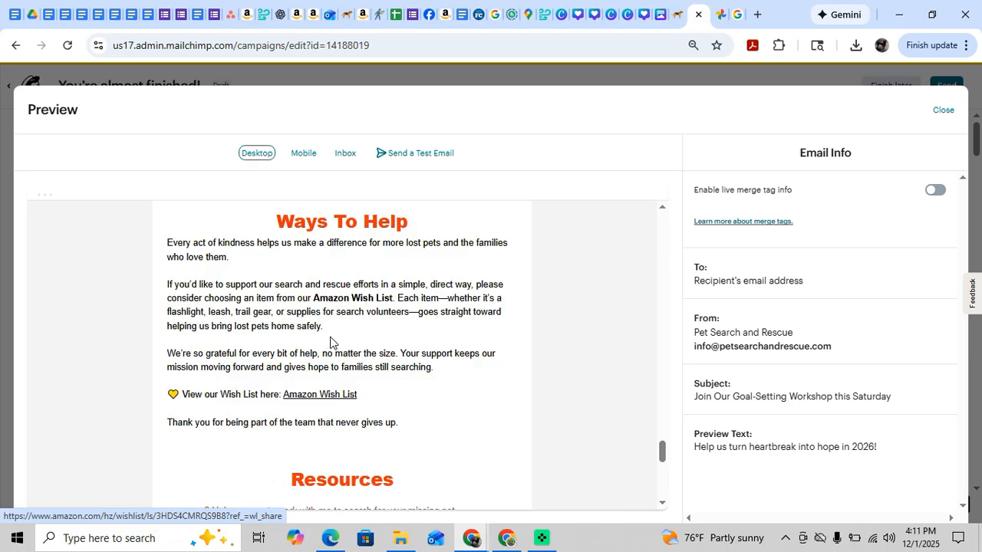
scroll(330, 343, "down", 2)
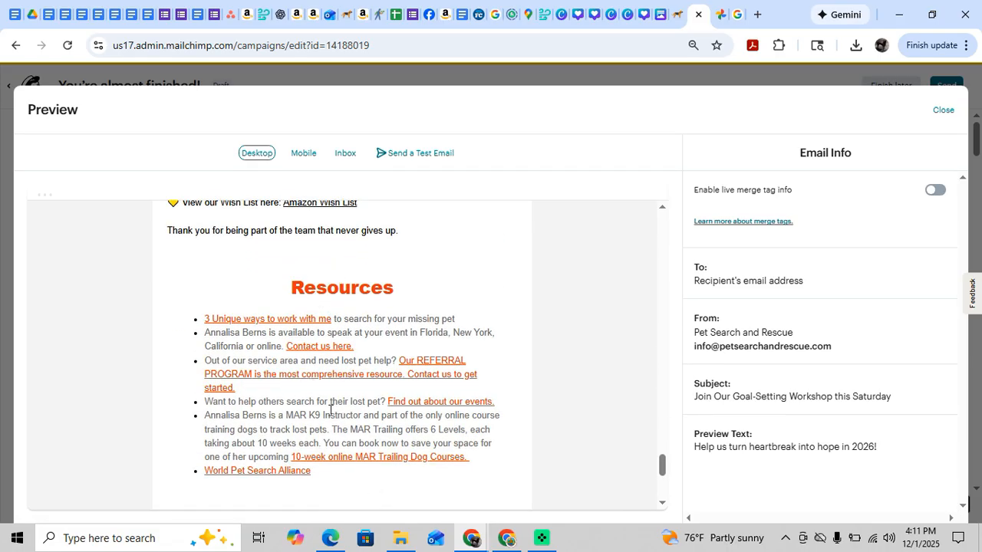
left_click(925, 116)
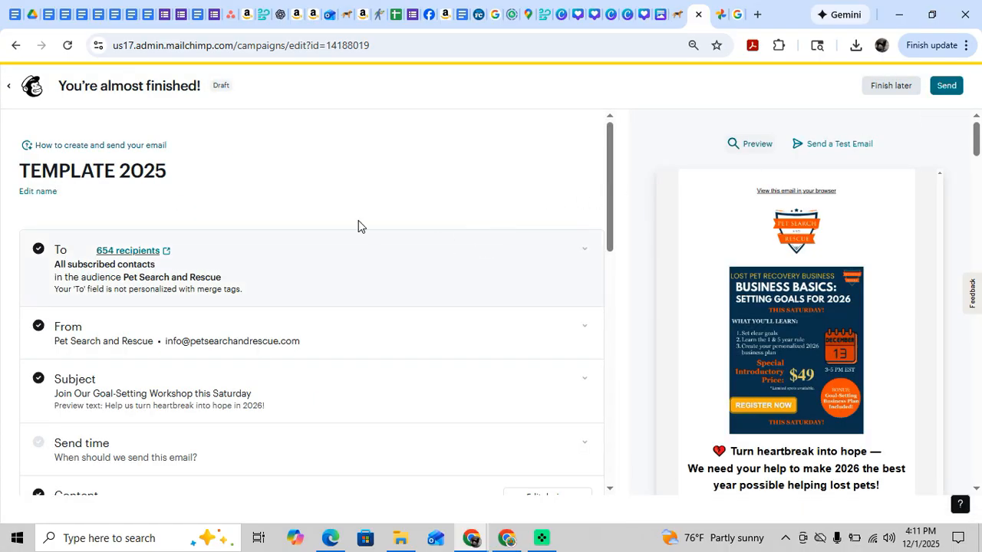
Exit the template draft without sending it and locate the Thanksgiving Planning for 2026 campaign in the campaign list.
left_click(886, 86)
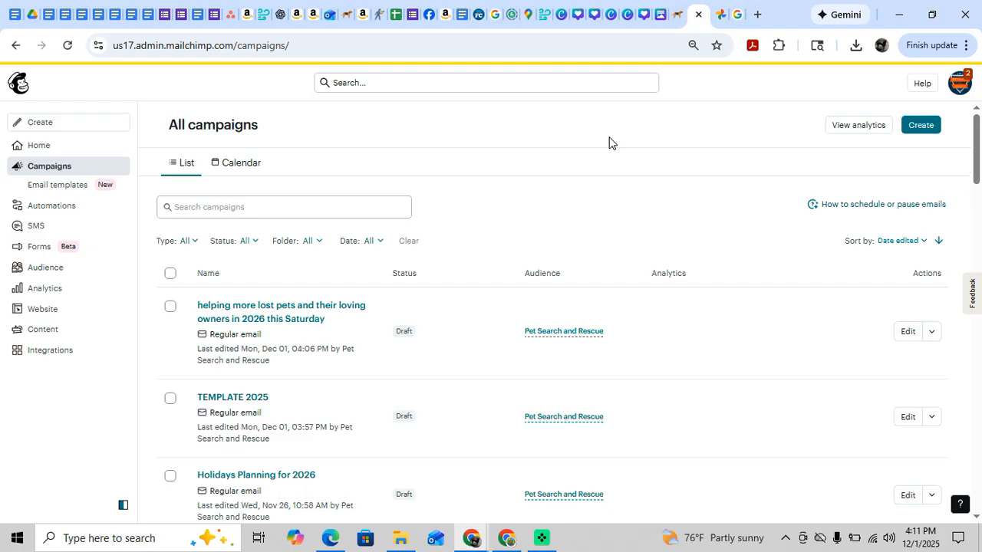
scroll(598, 143, "down", 1)
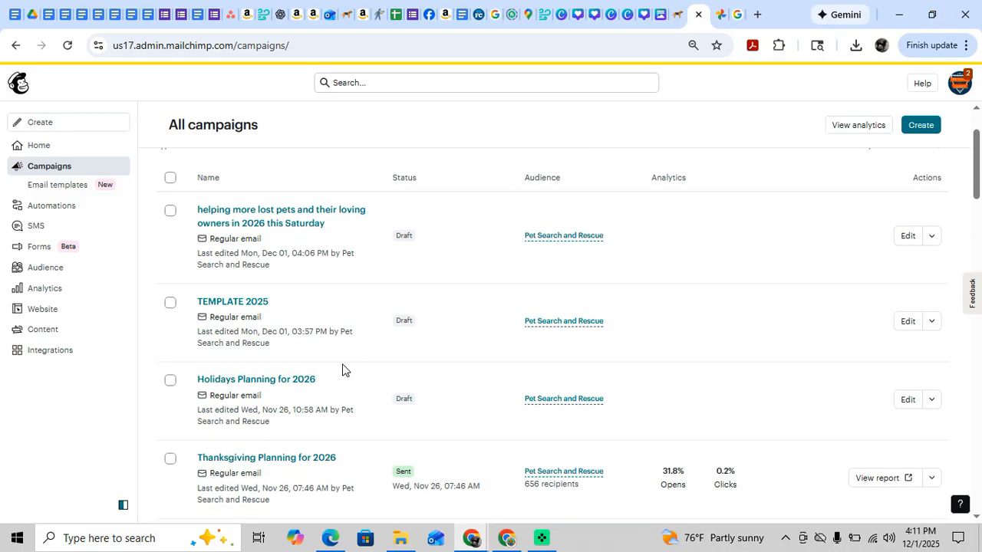
scroll(345, 371, "down", 1)
scroll(345, 370, "up", 2)
scroll(345, 370, "down", 2)
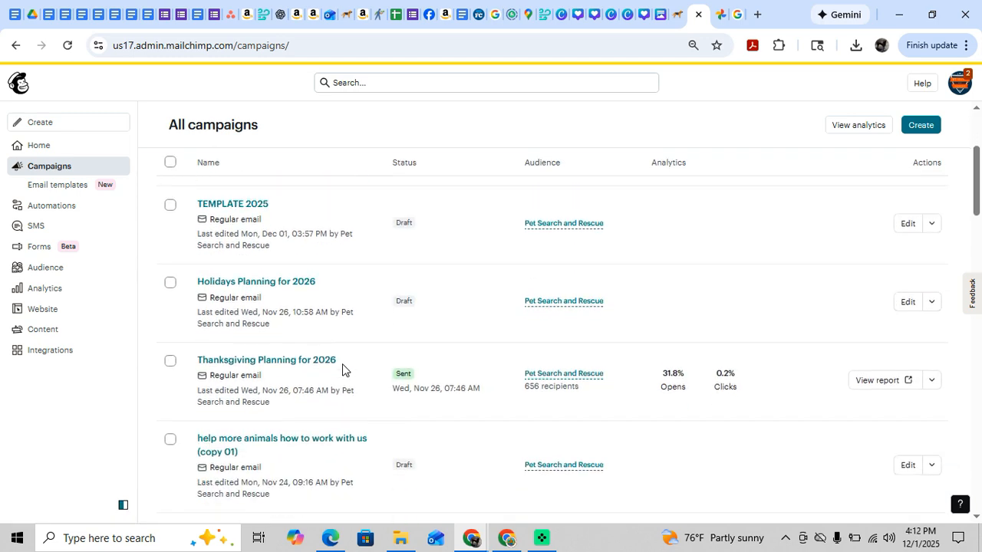
scroll(342, 370, "down", 1)
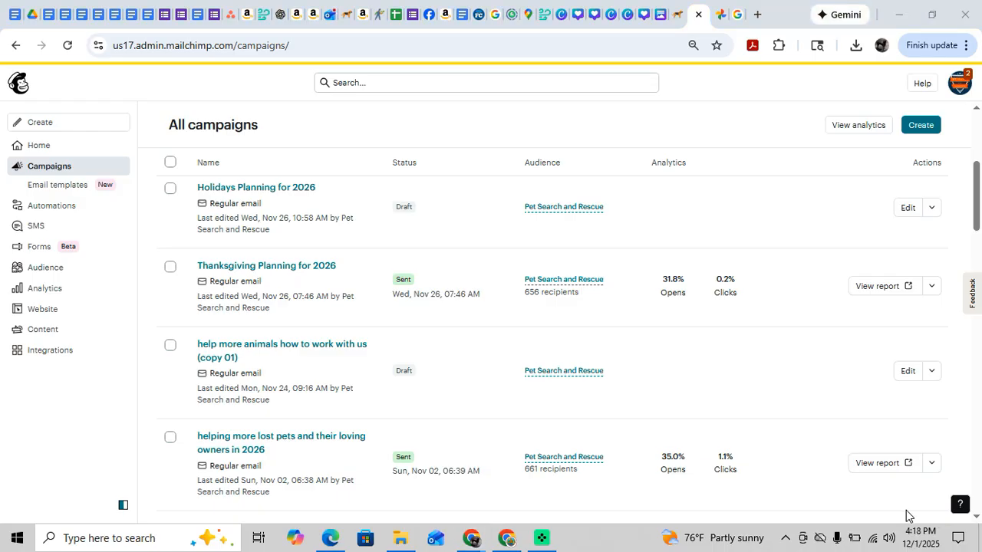
Open the sent Thanksgiving Planning for 2026 campaign and review its email content from the logo down to the footer.
left_click(278, 267)
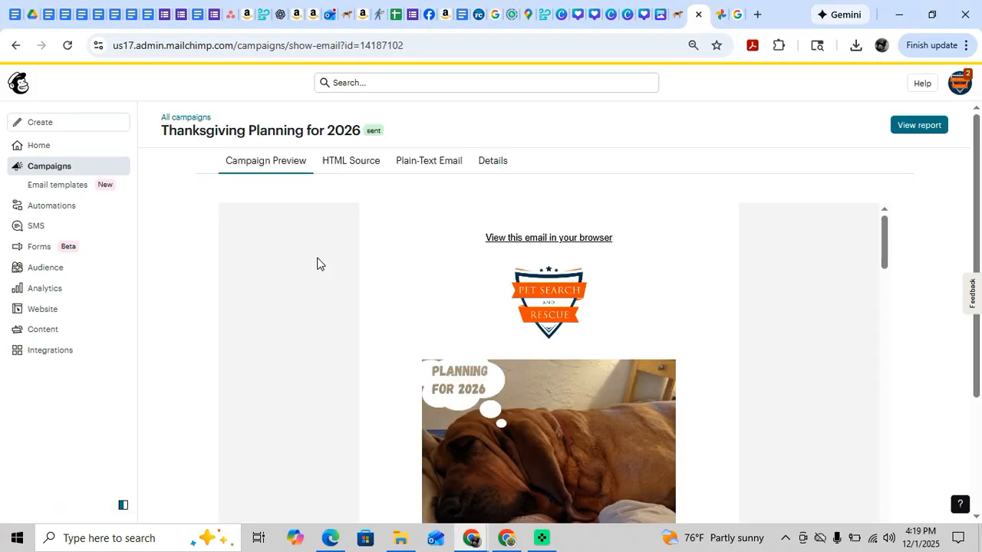
scroll(460, 372, "down", 1)
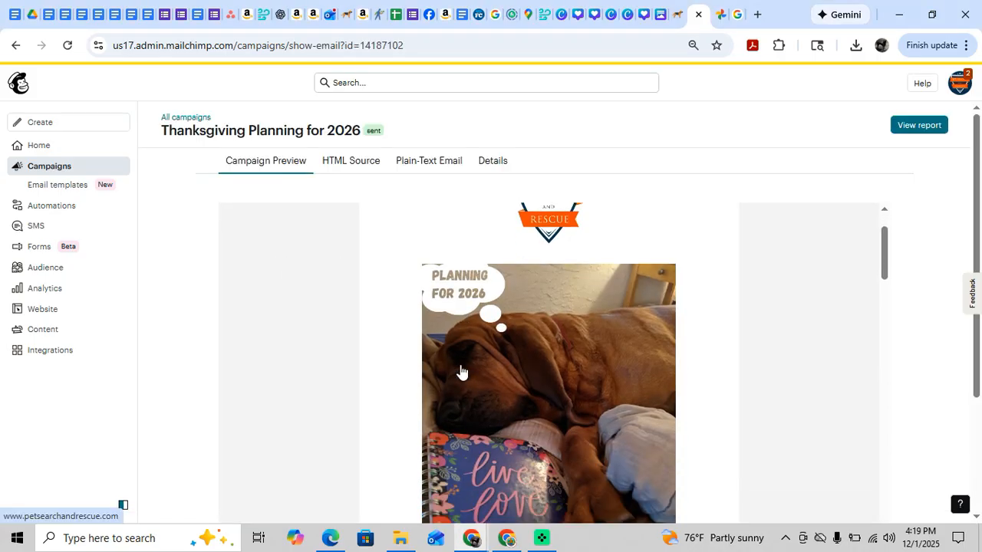
scroll(460, 372, "down", 2)
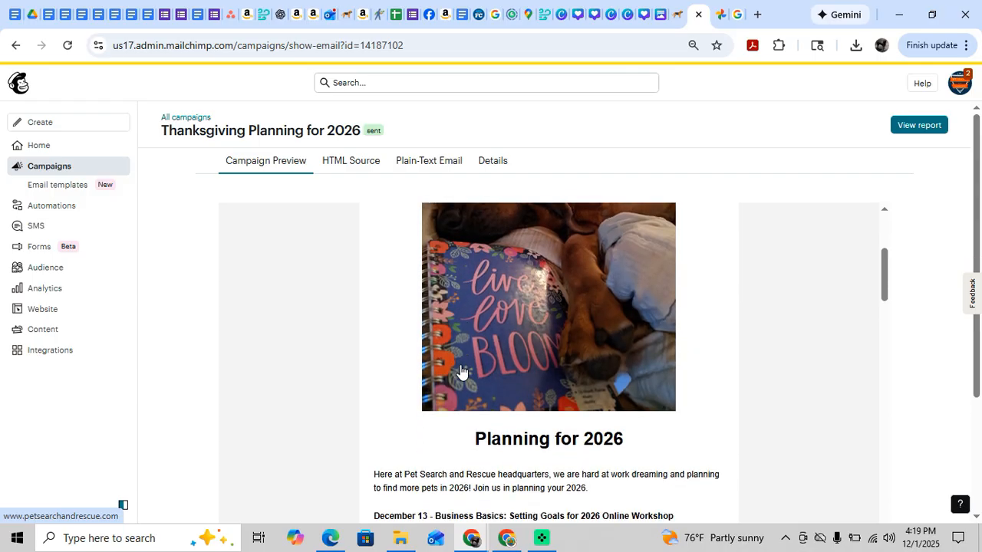
scroll(460, 372, "down", 2)
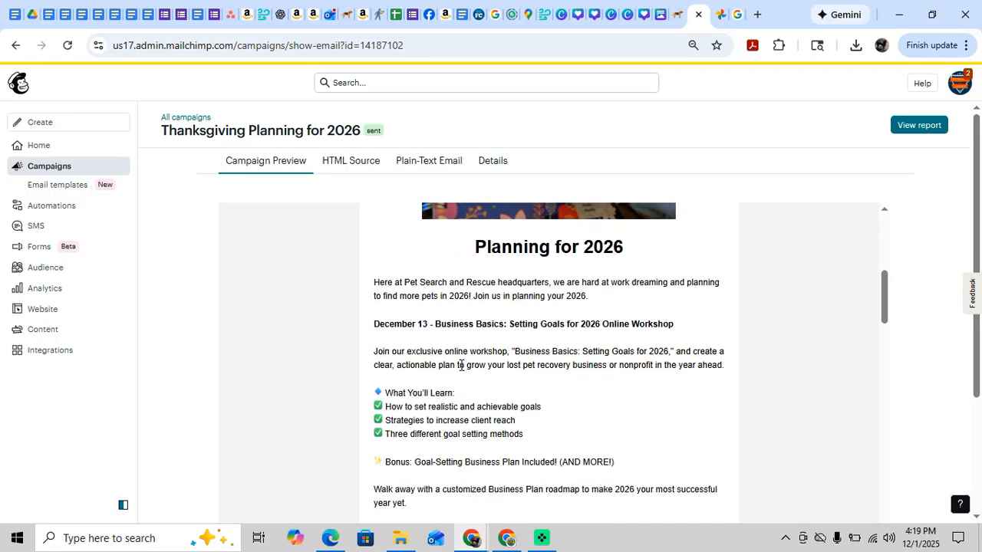
scroll(461, 365, "down", 3)
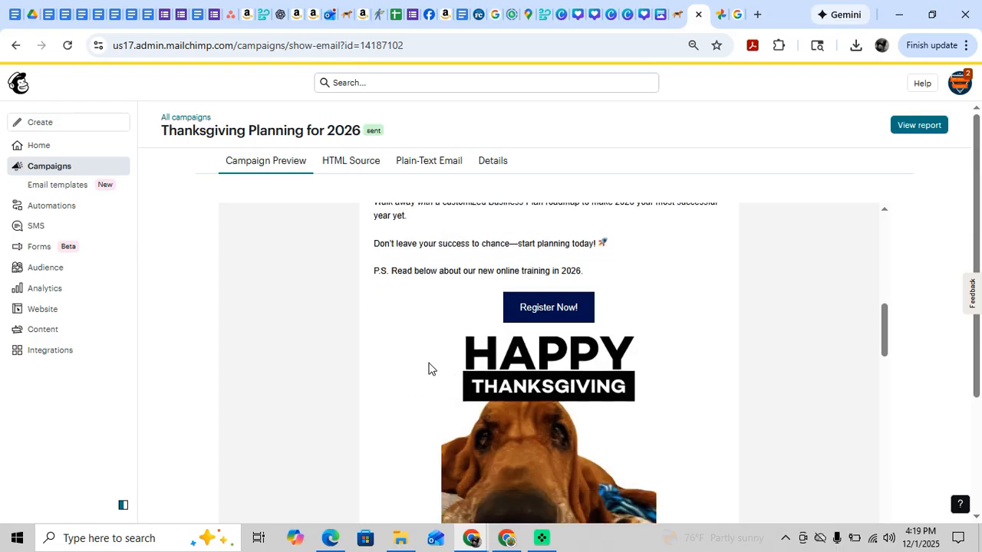
scroll(428, 369, "down", 5)
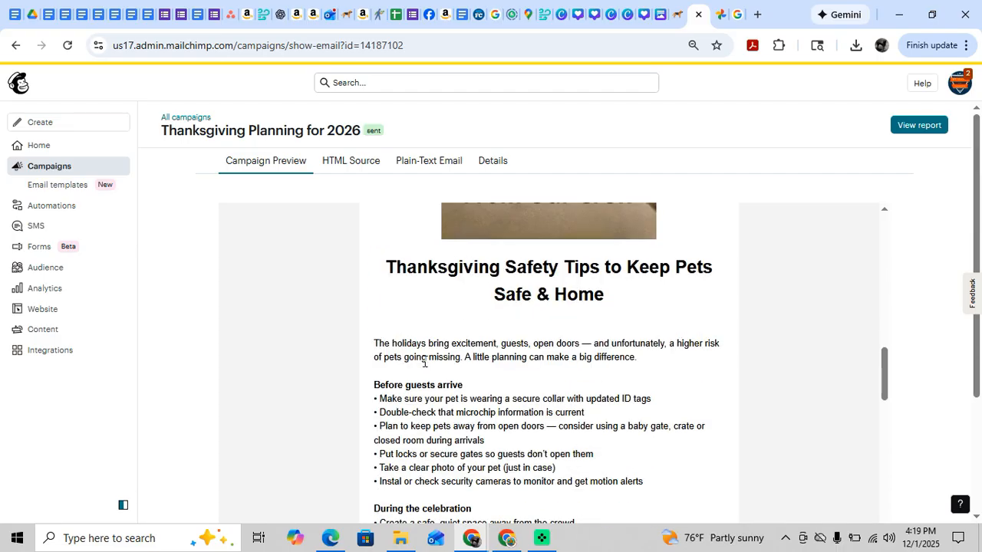
scroll(424, 361, "down", 10)
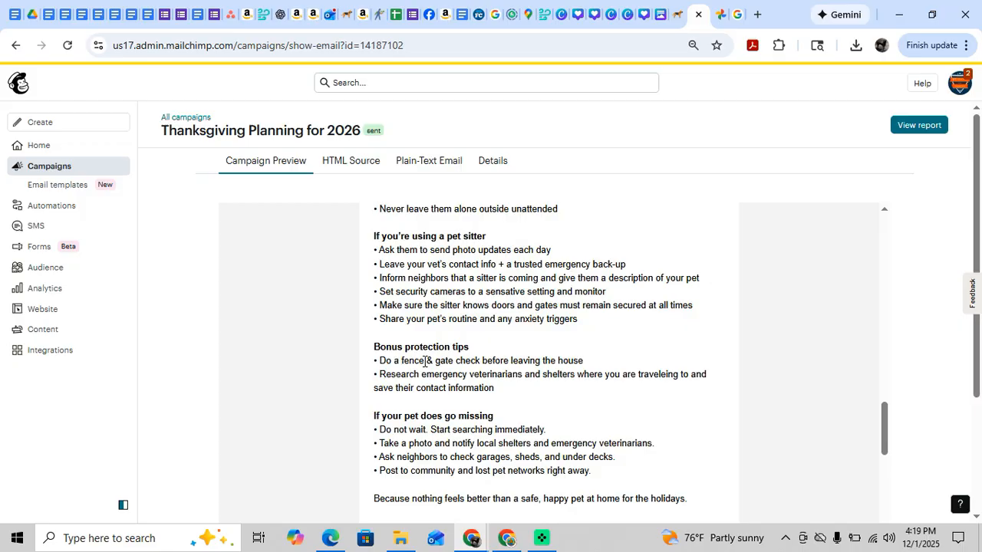
scroll(424, 361, "down", 8)
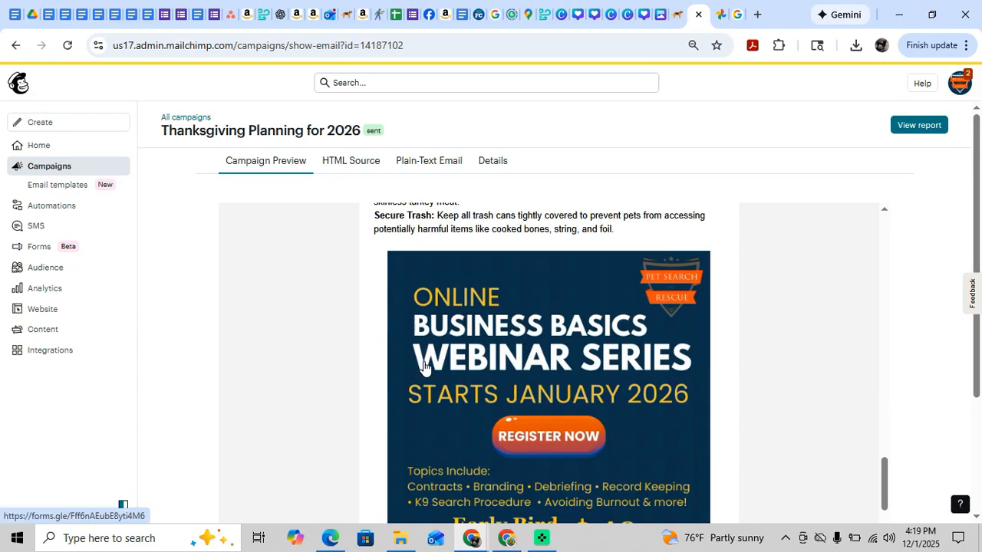
scroll(422, 365, "down", 10)
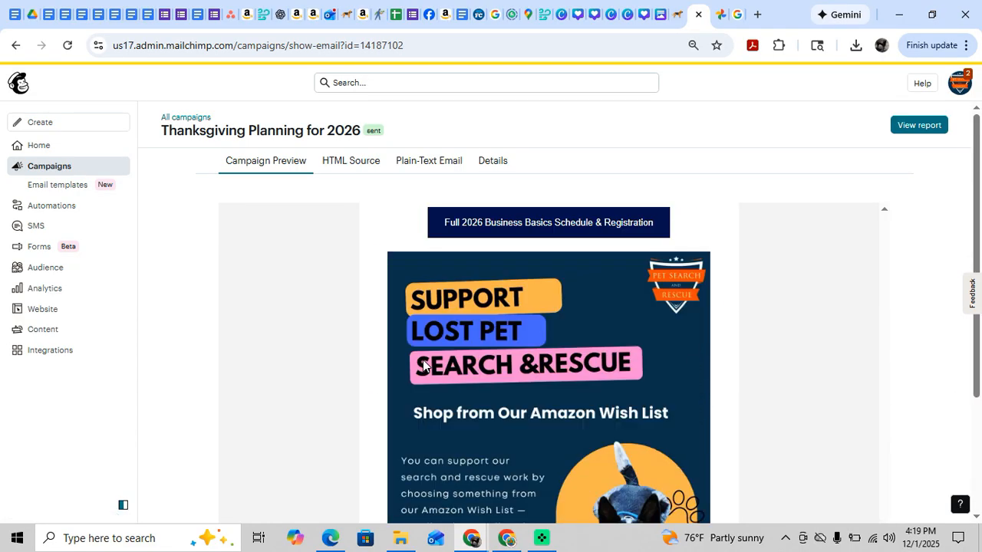
scroll(423, 365, "down", 5)
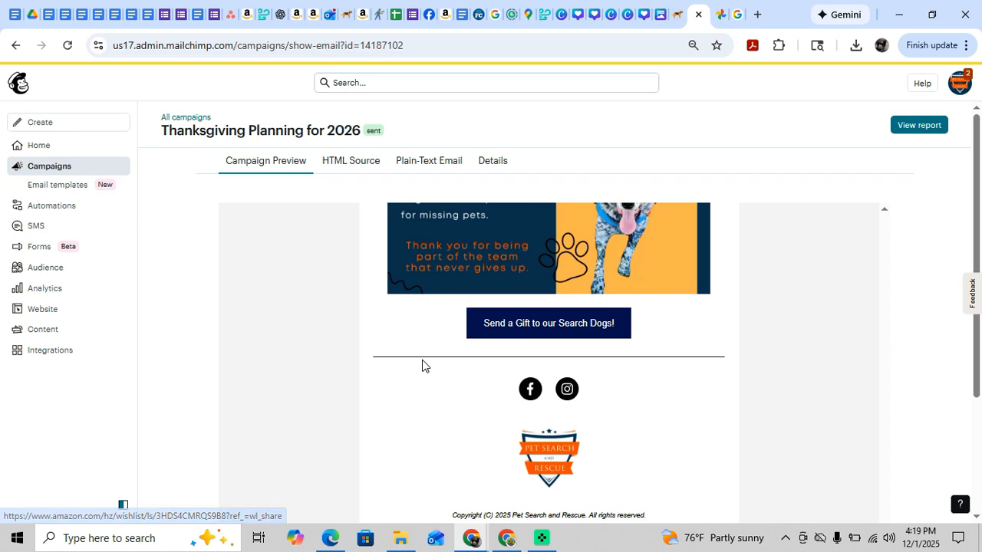
Return to the list of all campaigns and open the draft "helping more lost pets and their loving owners in 2026 this Saturday" for editing.
scroll(423, 366, "up", 8)
scroll(422, 365, "up", 20)
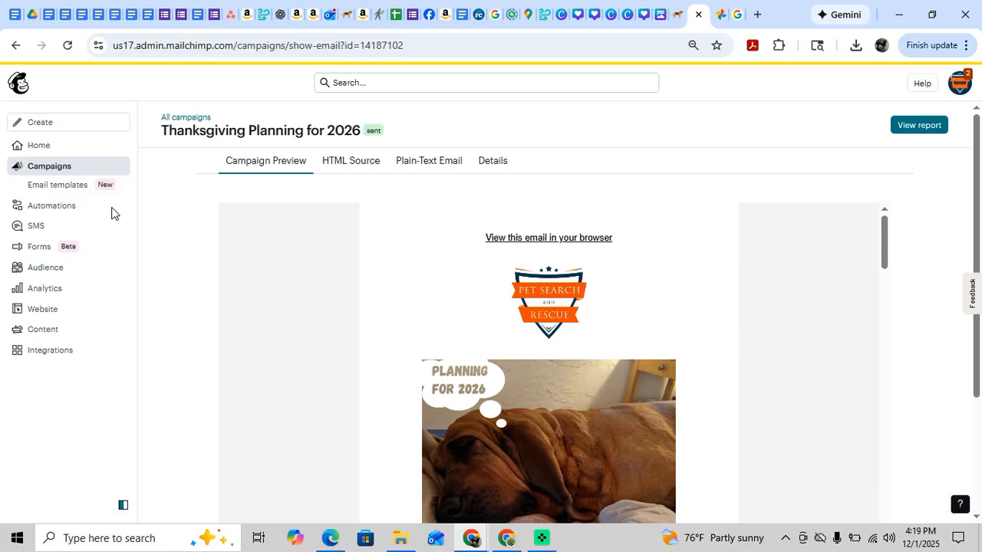
left_click(43, 175)
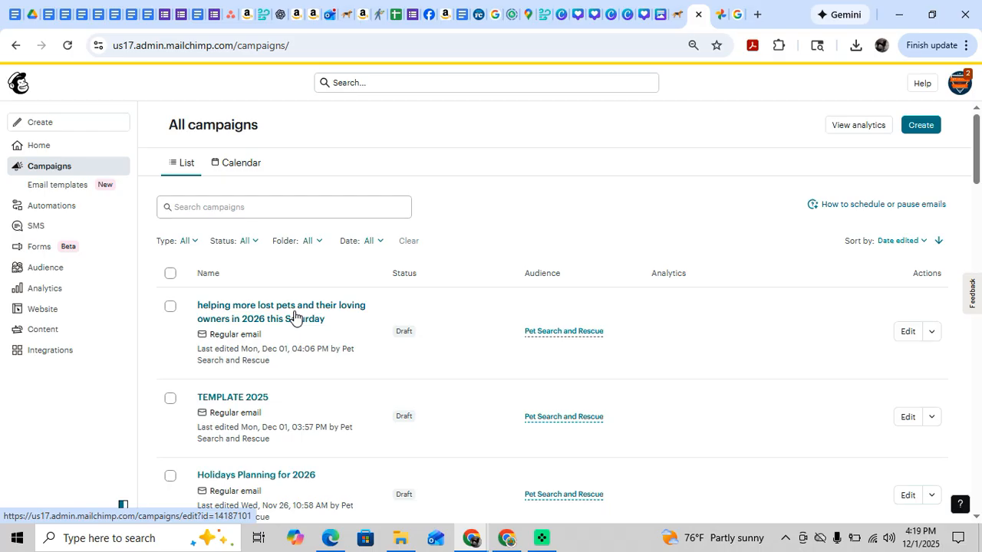
scroll(293, 317, "down", 1)
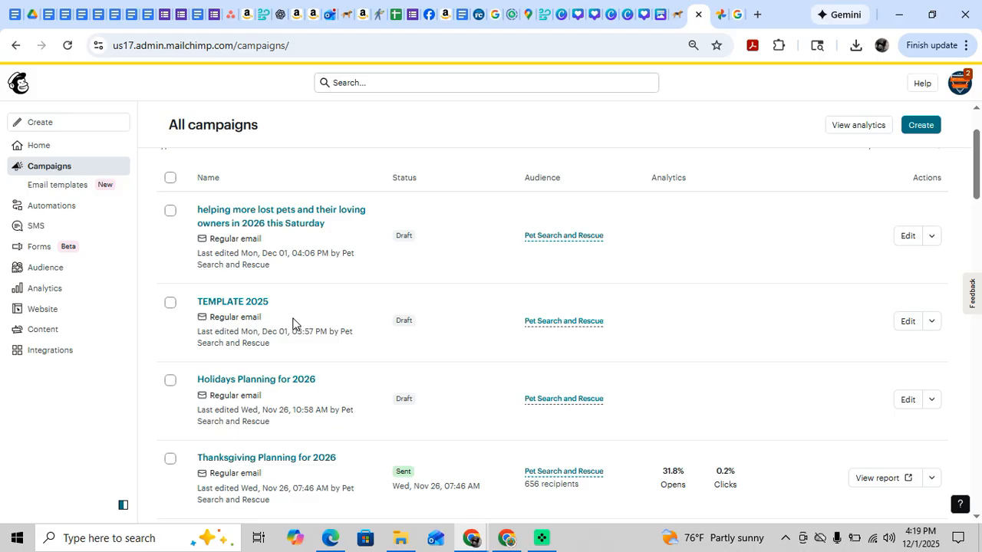
scroll(297, 328, "down", 1)
scroll(297, 332, "up", 2)
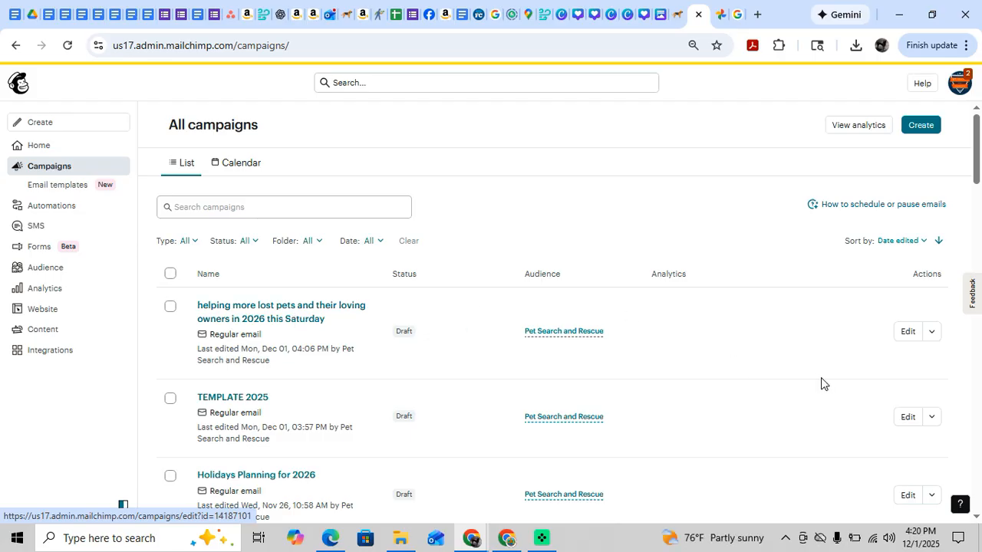
left_click(908, 338)
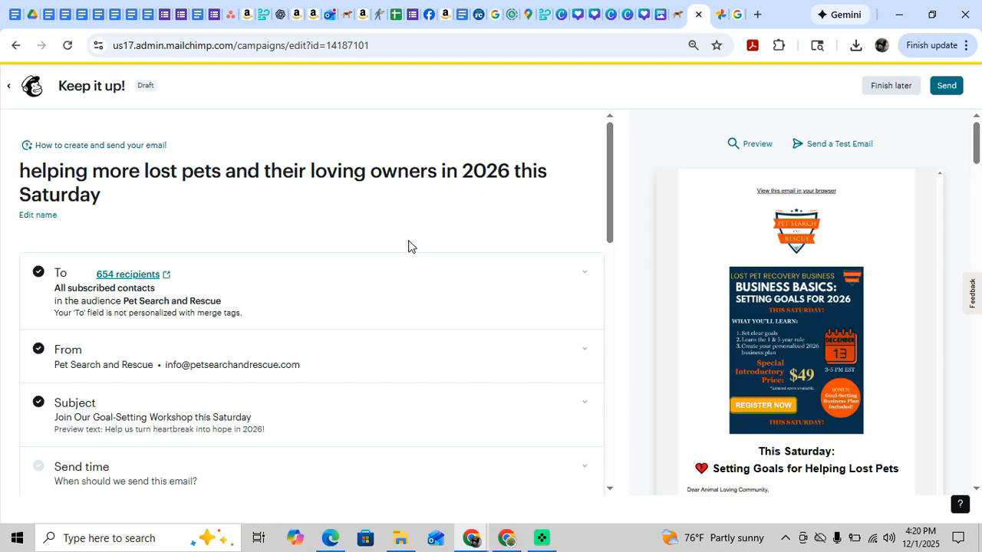
Switch to the Pet Search And Rescue Facebook page and look through its Photos section down to the featured posts.
left_click(422, 21)
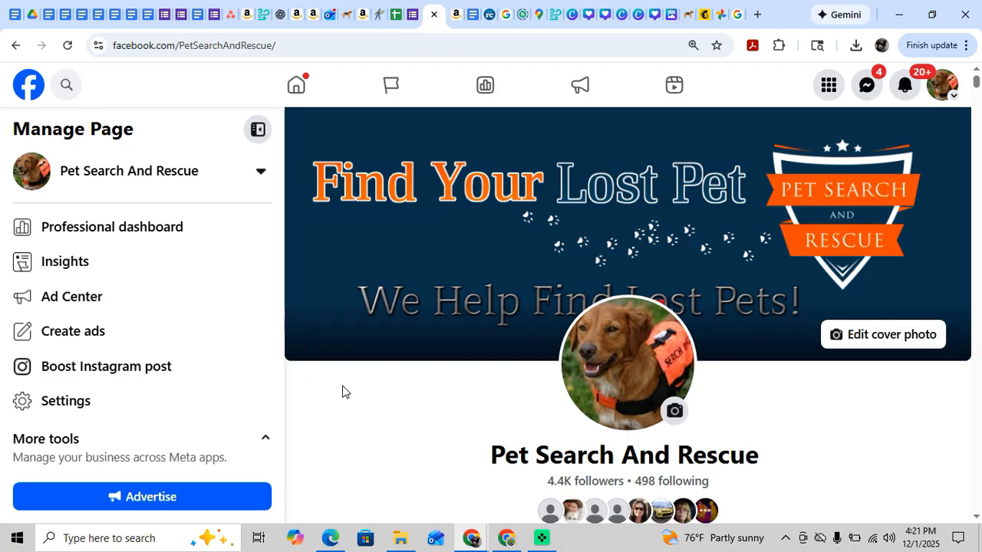
scroll(342, 392, "down", 5)
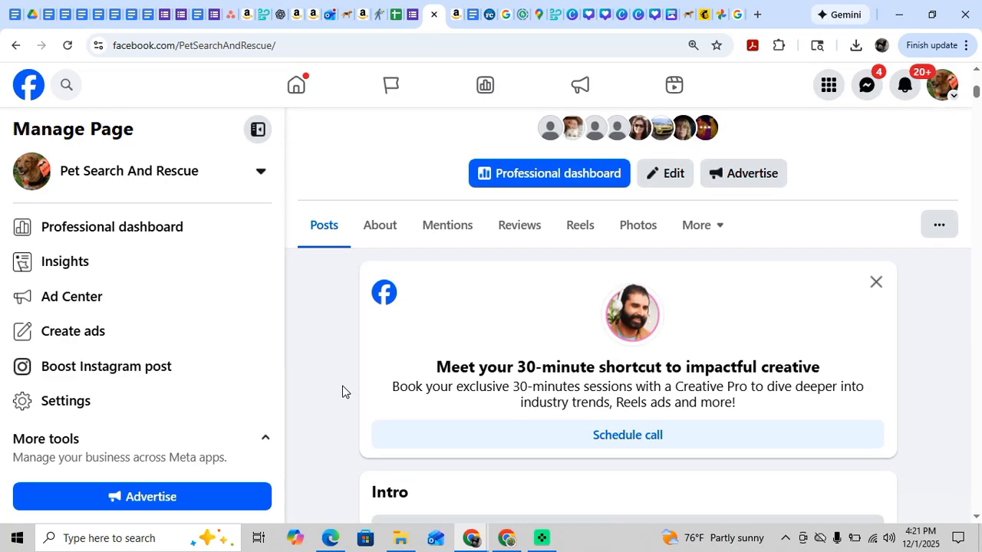
scroll(343, 392, "down", 8)
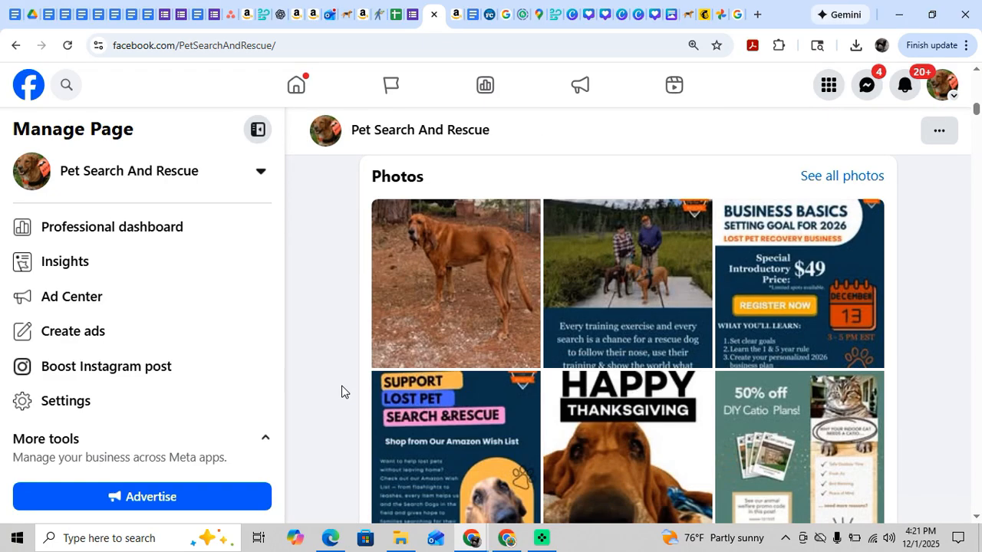
scroll(343, 391, "up", 2)
scroll(341, 392, "down", 3)
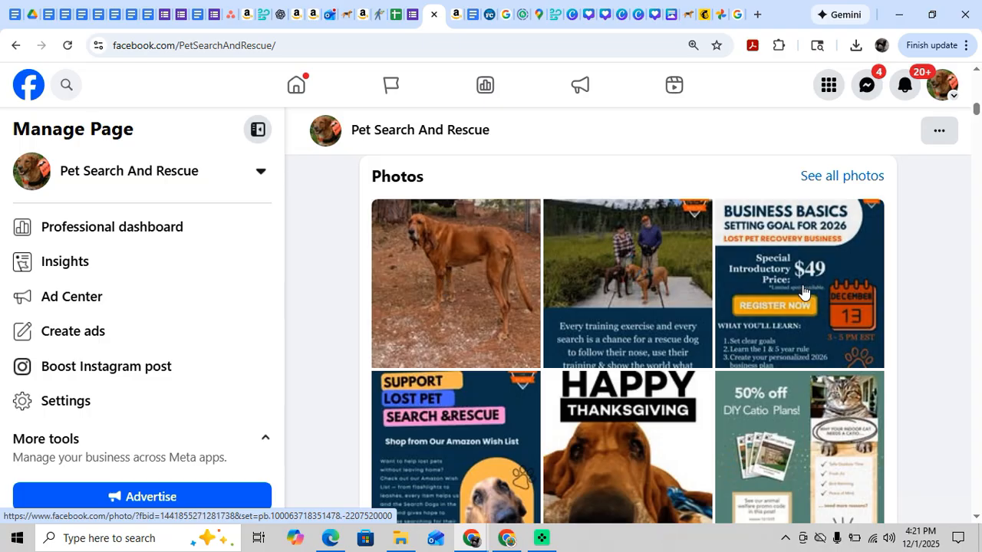
scroll(782, 316, "down", 1)
scroll(782, 316, "down", 1)
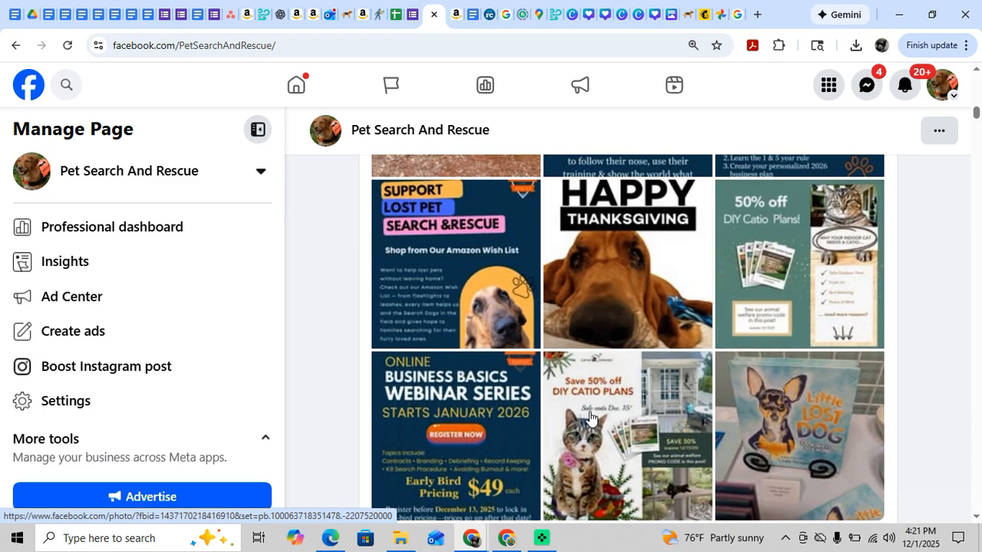
scroll(589, 378, "down", 2)
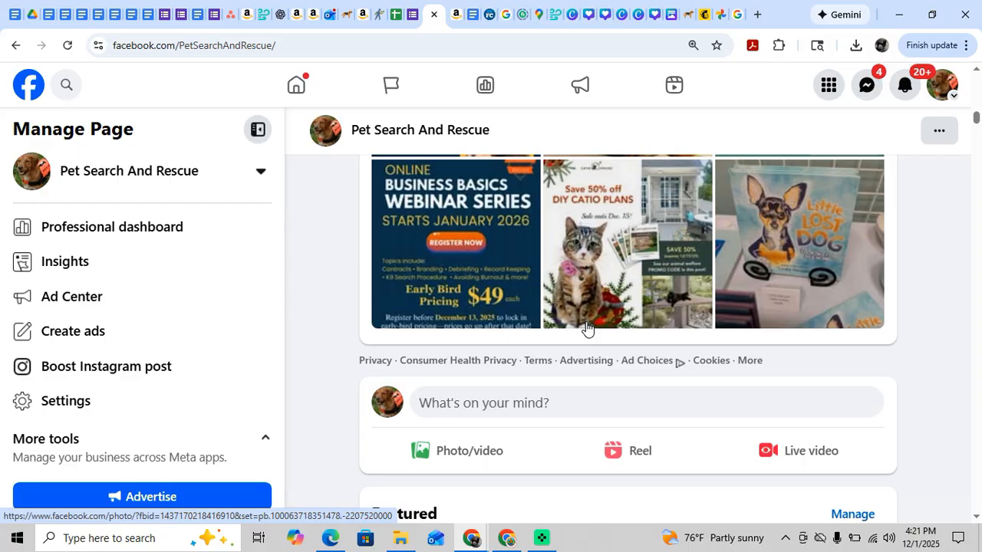
scroll(586, 329, "down", 2)
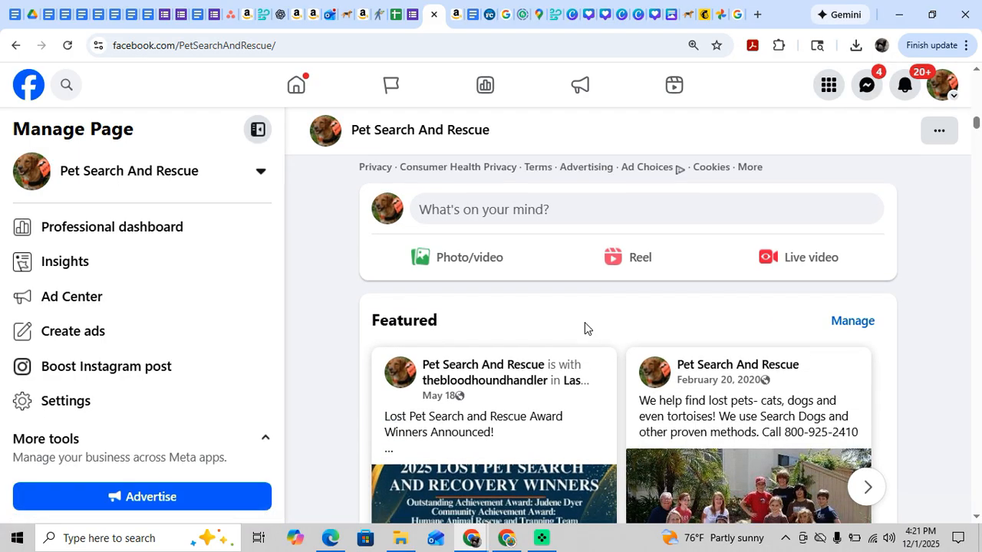
Review the newest Facebook posts, covering the Hawkeye health update and the K9 June training video.
scroll(585, 328, "down", 1)
scroll(584, 328, "down", 2)
scroll(584, 328, "down", 2)
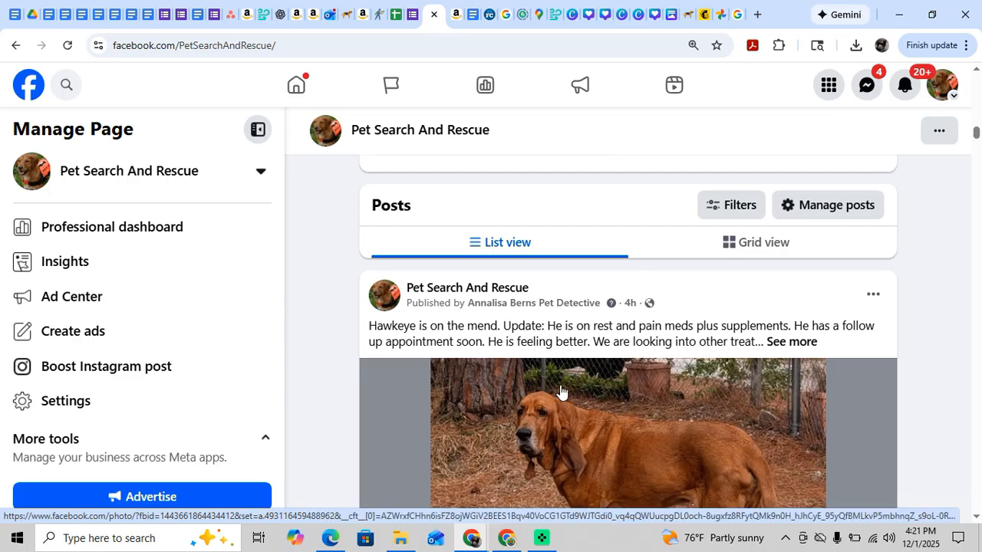
scroll(560, 392, "down", 1)
scroll(561, 392, "down", 6)
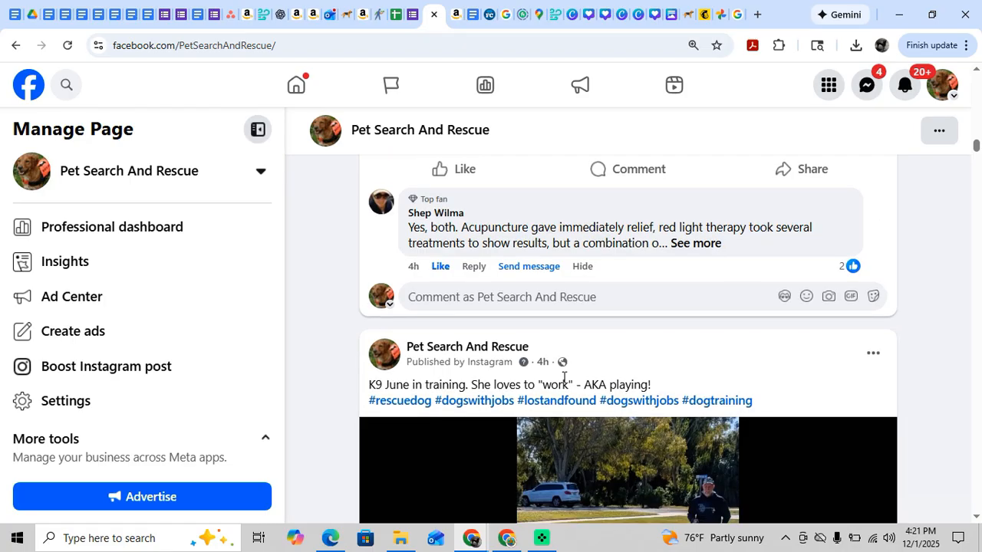
scroll(562, 386, "down", 3)
scroll(563, 383, "up", 3)
scroll(562, 381, "up", 6)
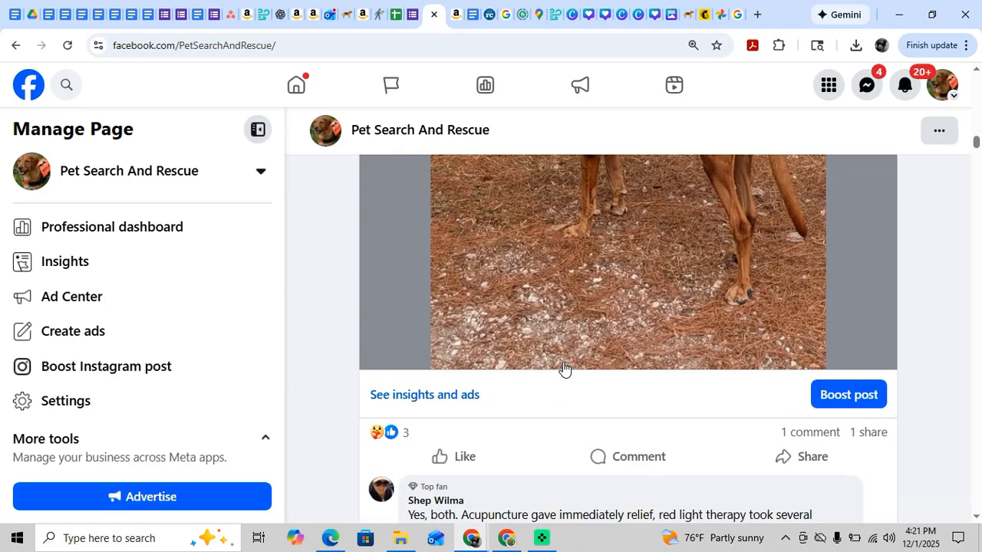
scroll(554, 428, "down", 4)
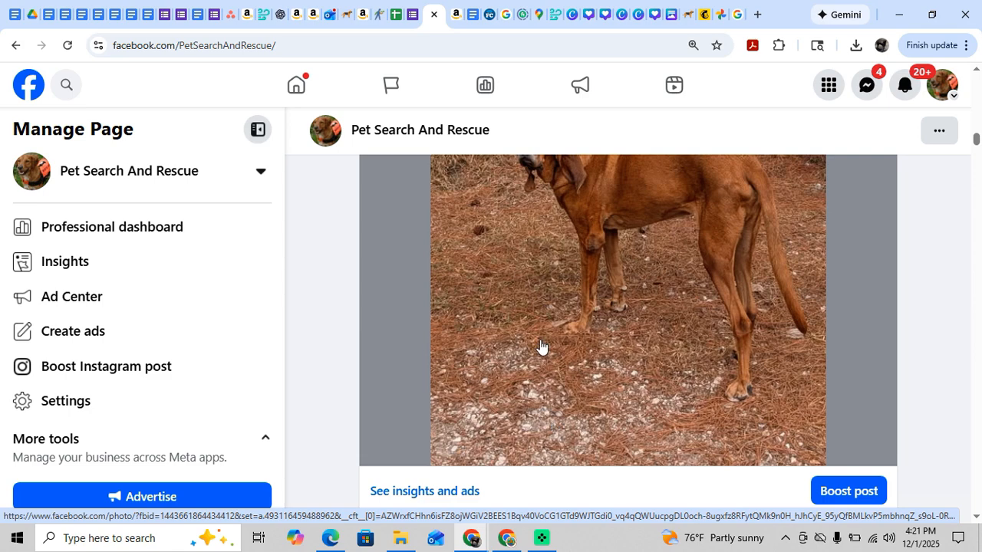
scroll(542, 346, "down", 5)
scroll(539, 342, "down", 5)
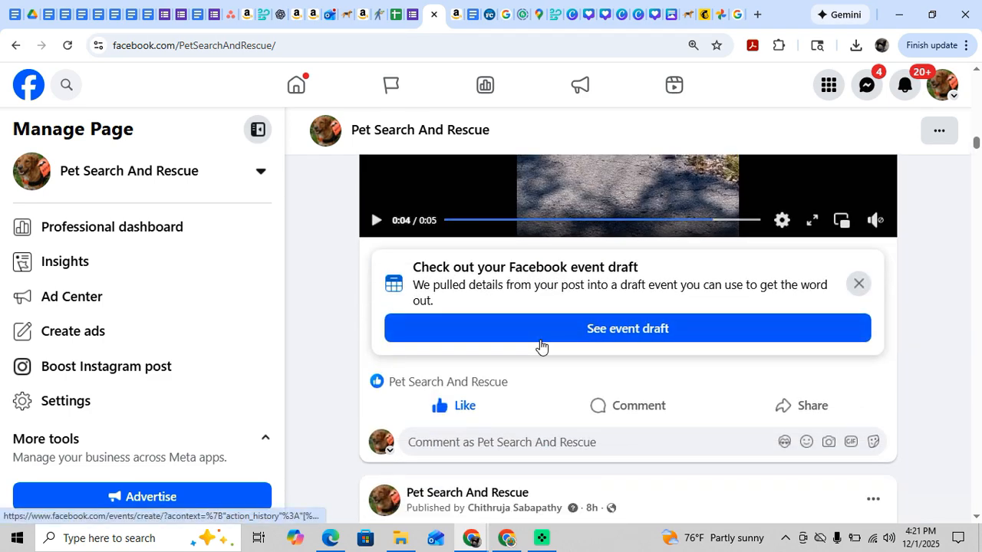
Examine the caption, hashtags and graphic of the Facebook post beginning "Every training exercise is a reminder".
scroll(541, 346, "down", 3)
scroll(541, 340, "down", 1)
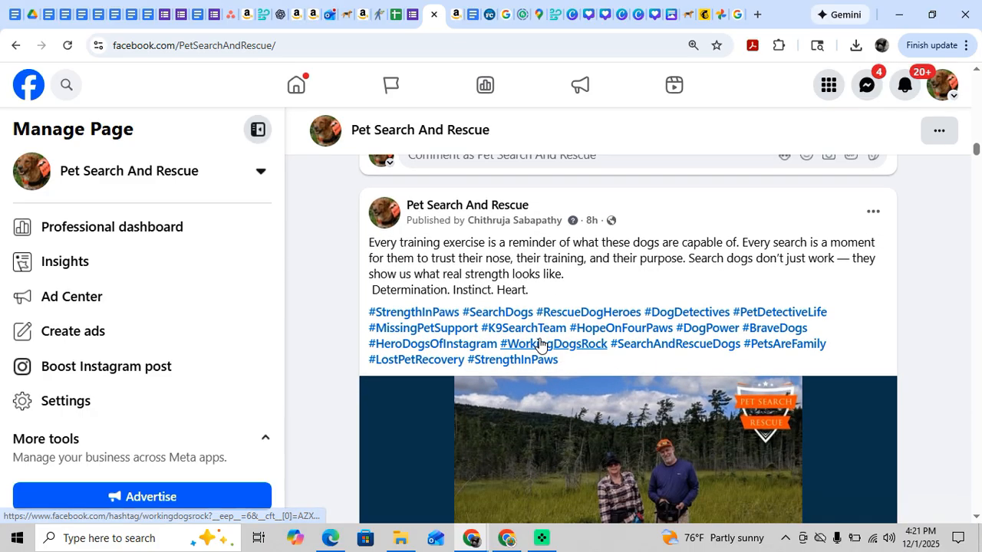
scroll(539, 344, "down", 1)
scroll(539, 344, "up", 1)
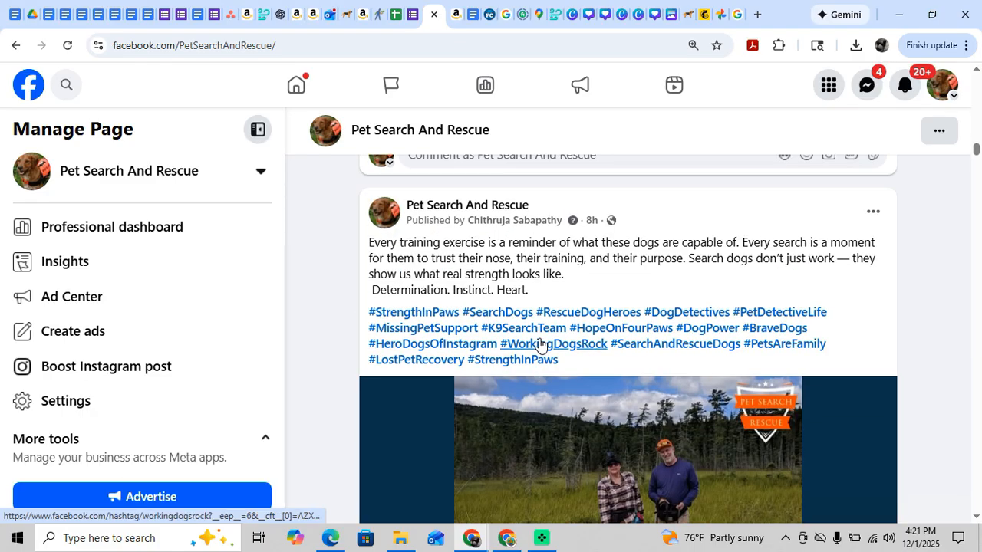
scroll(540, 344, "down", 3)
scroll(538, 347, "down", 2)
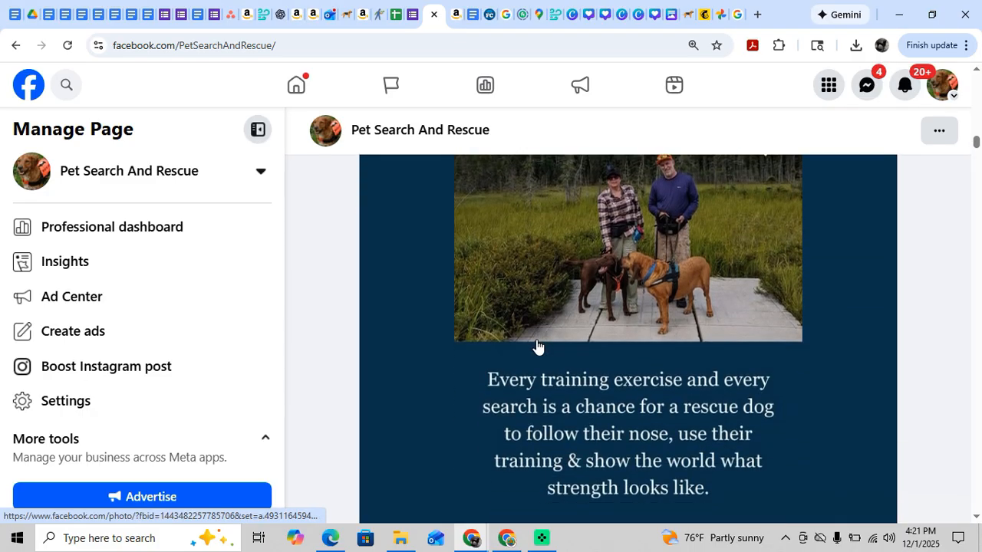
scroll(596, 378, "up", 7)
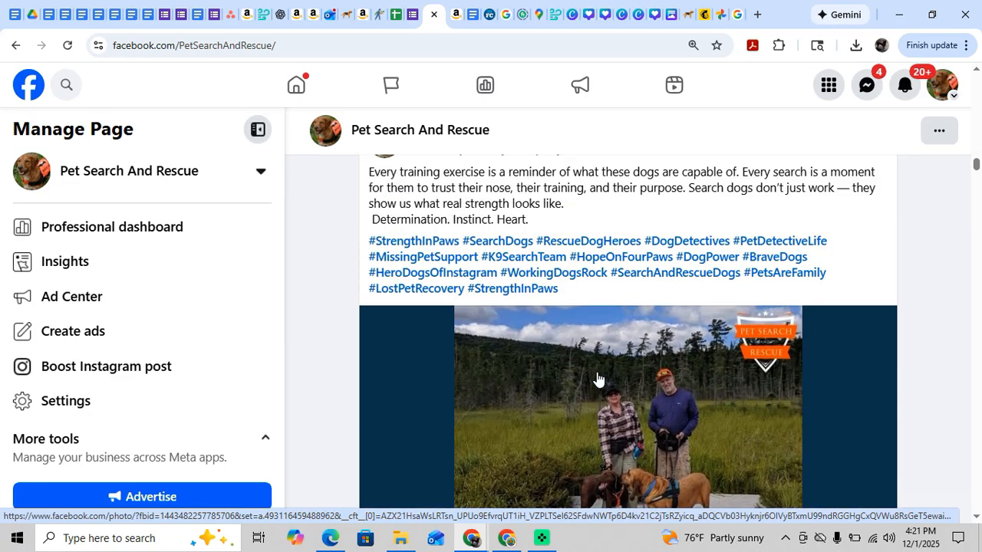
scroll(596, 377, "down", 2)
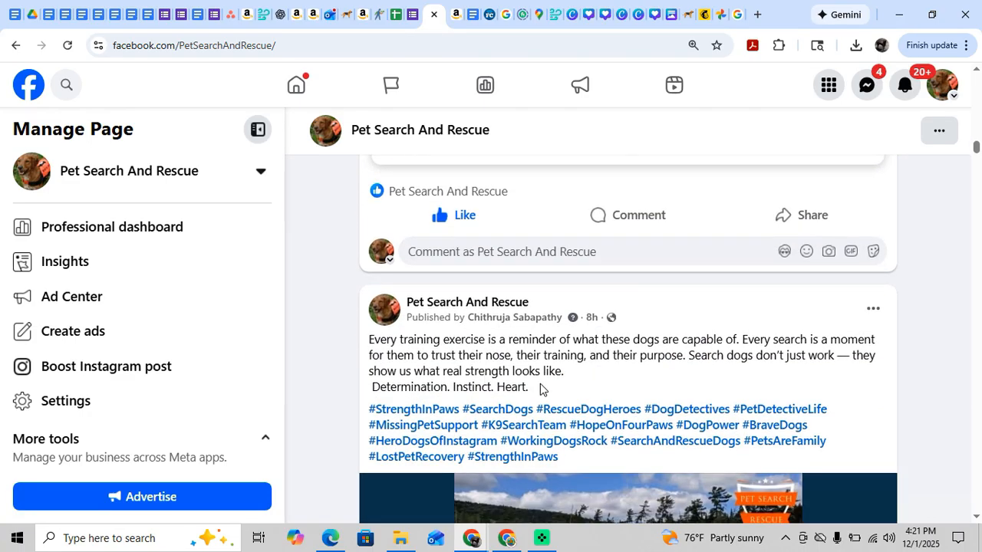
scroll(560, 408, "down", 3)
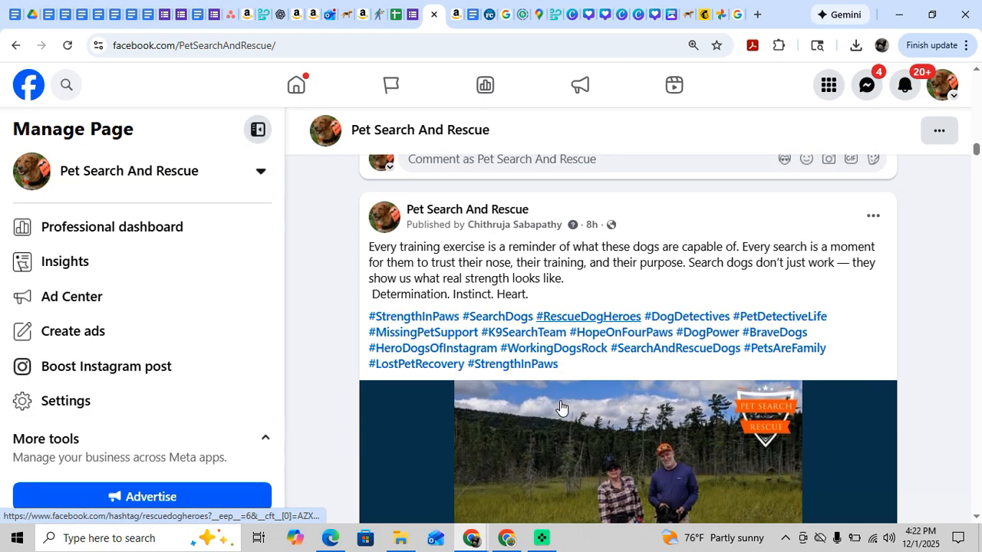
scroll(561, 408, "down", 1)
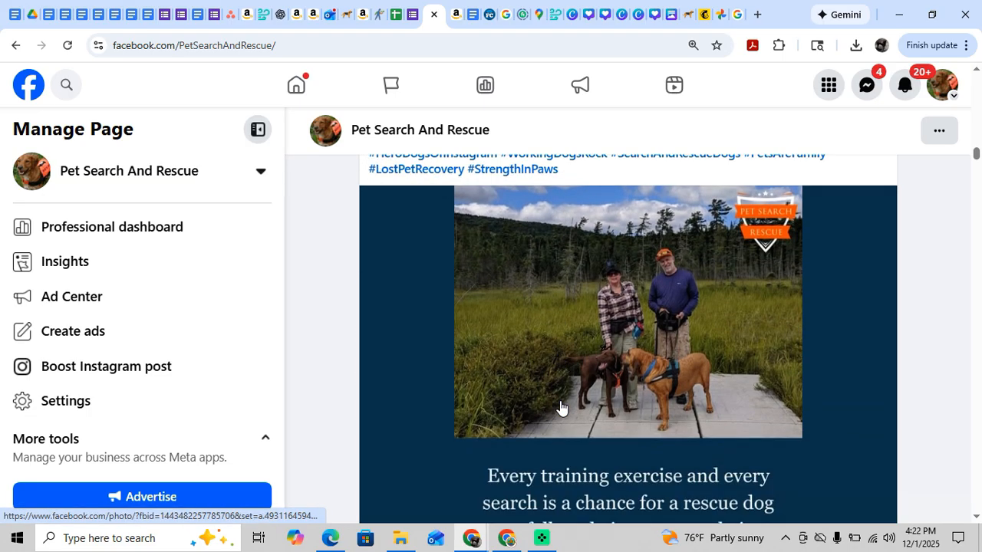
scroll(561, 407, "down", 1)
scroll(561, 408, "down", 1)
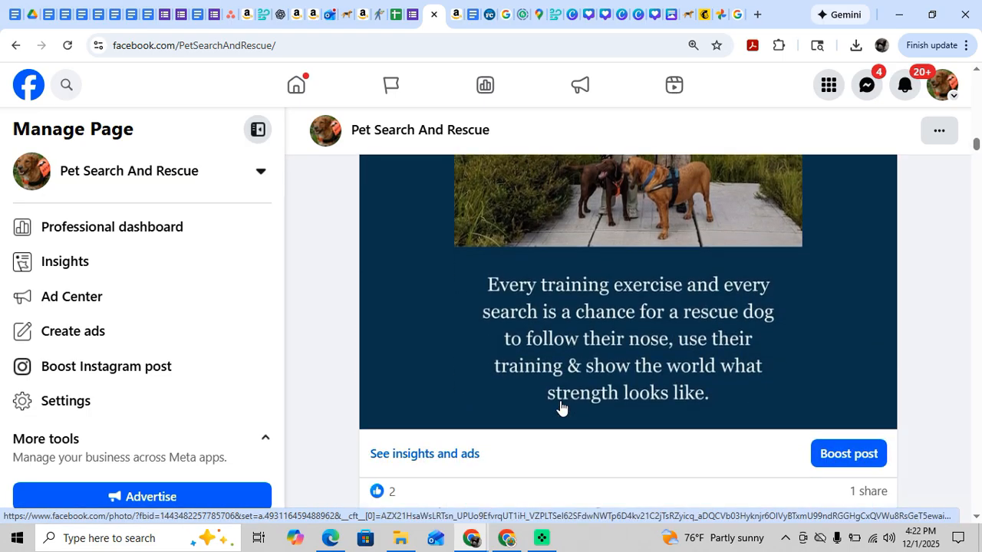
Expand the December 13 Business Basics workshop post and read its full description, registration link, hashtags and flyer.
scroll(561, 407, "down", 2)
scroll(559, 407, "down", 2)
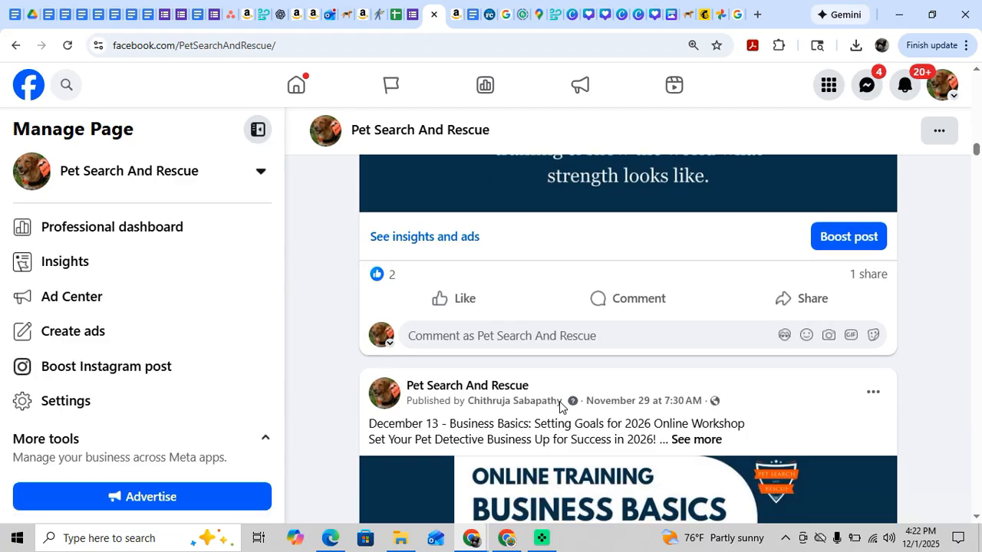
scroll(559, 407, "down", 1)
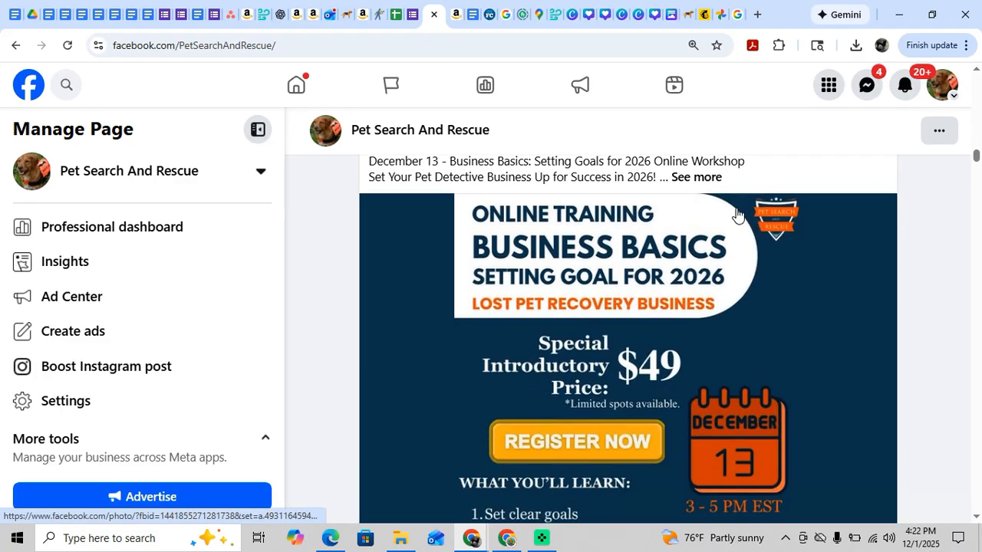
left_click(698, 184)
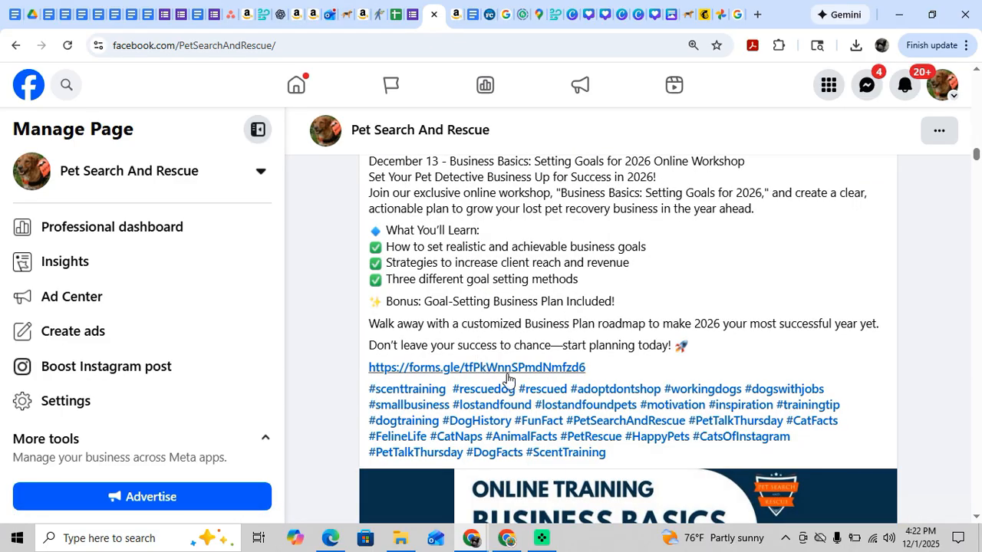
scroll(565, 340, "down", 2)
scroll(572, 326, "up", 2)
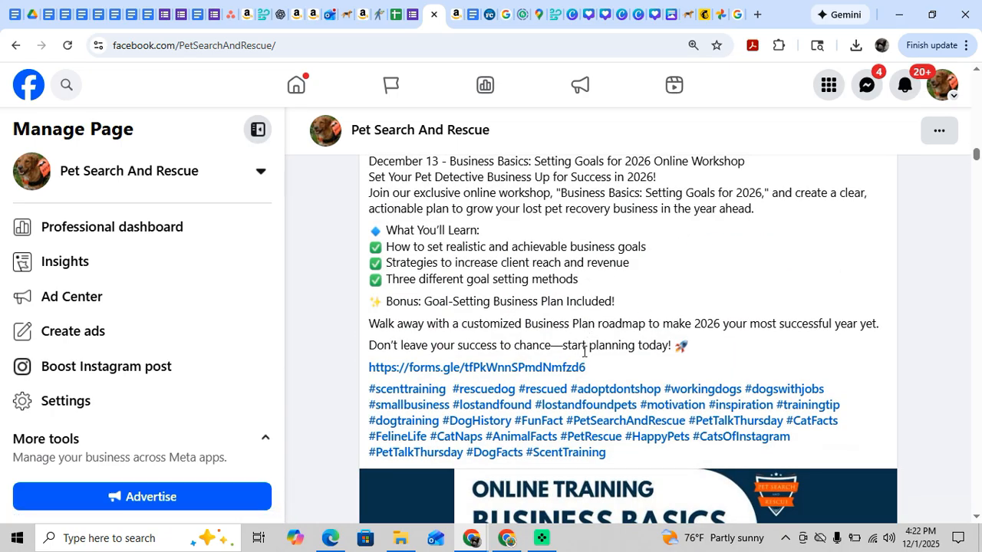
scroll(579, 373, "down", 6)
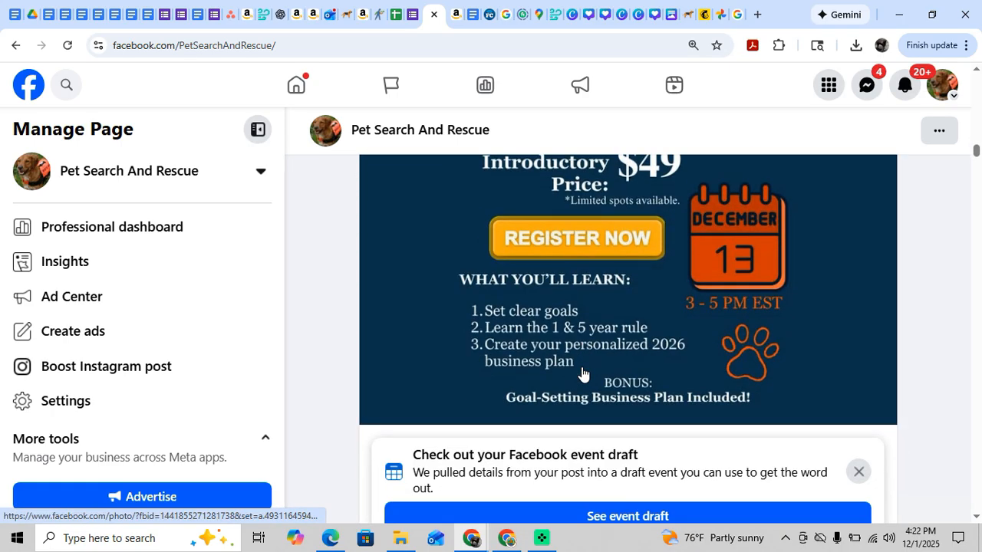
Browse the older November 28 and 29 posts about dogs' purpose, Poppy in action and search dog training.
scroll(581, 372, "down", 4)
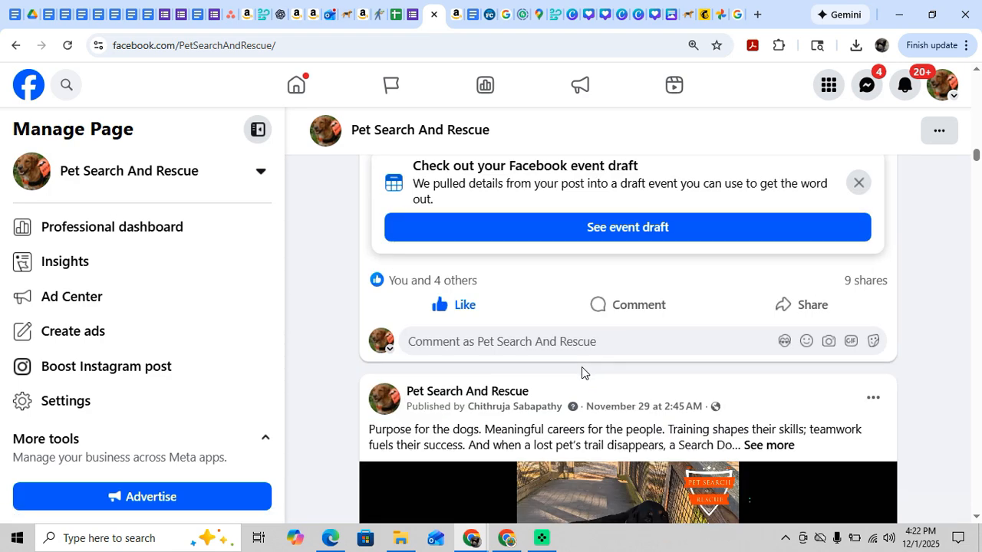
scroll(582, 366, "down", 2)
scroll(581, 373, "down", 1)
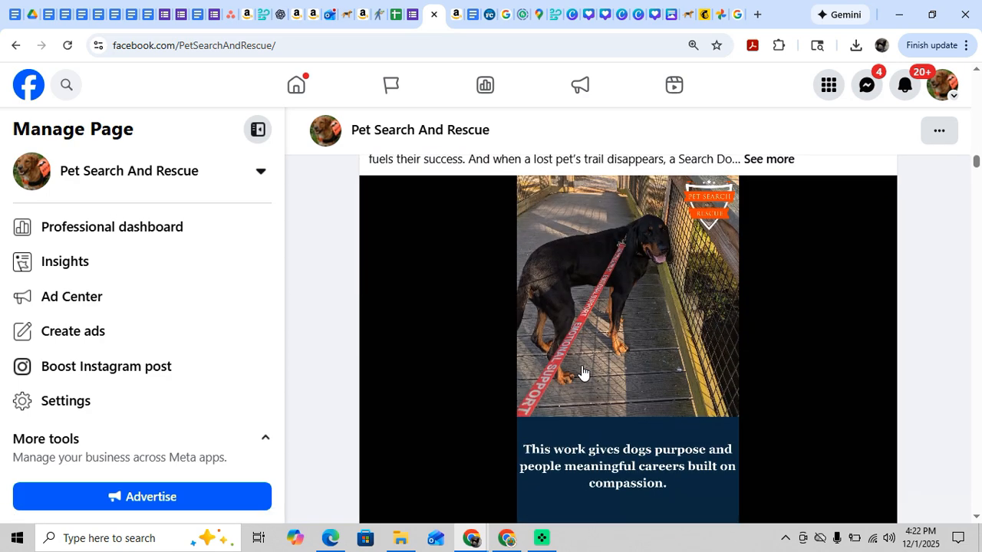
scroll(581, 372, "down", 4)
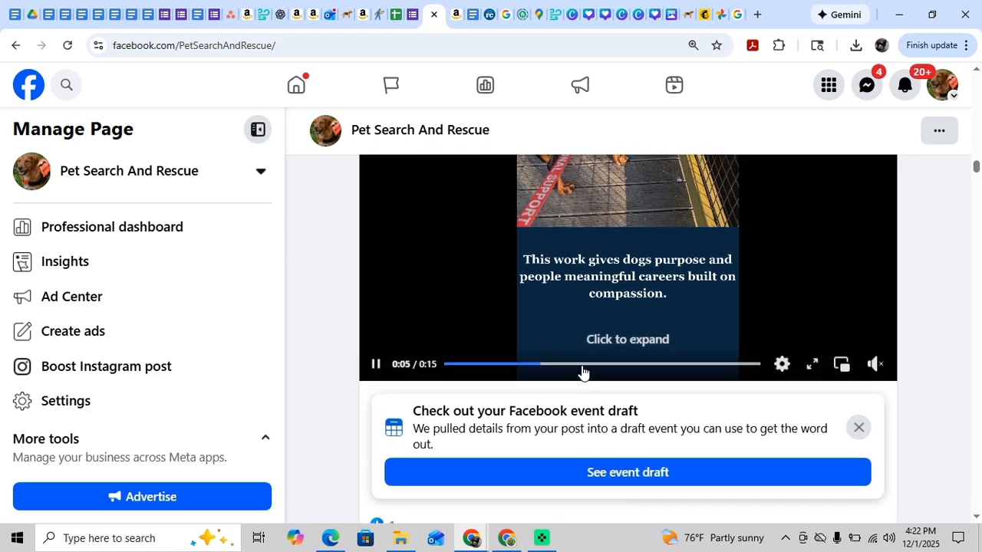
scroll(581, 373, "down", 5)
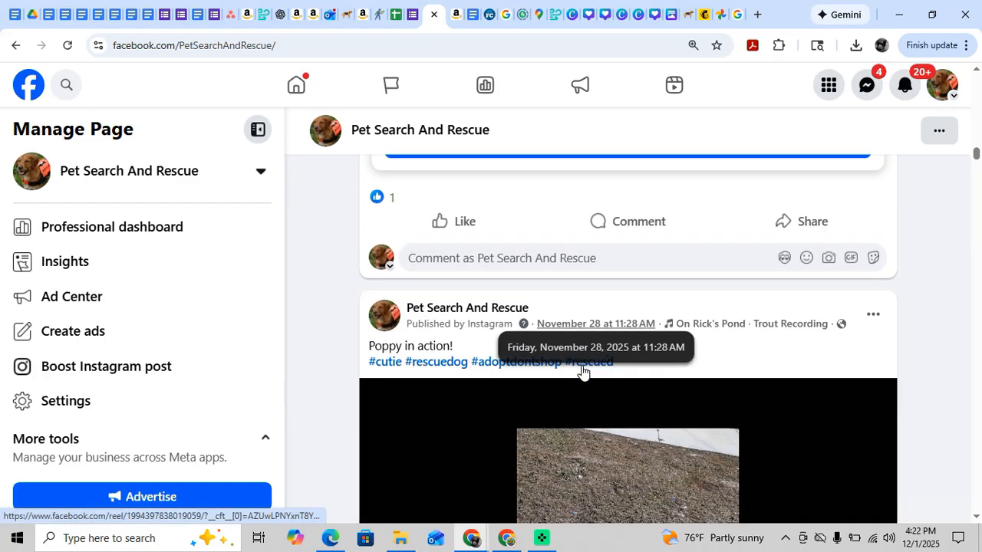
scroll(581, 373, "down", 6)
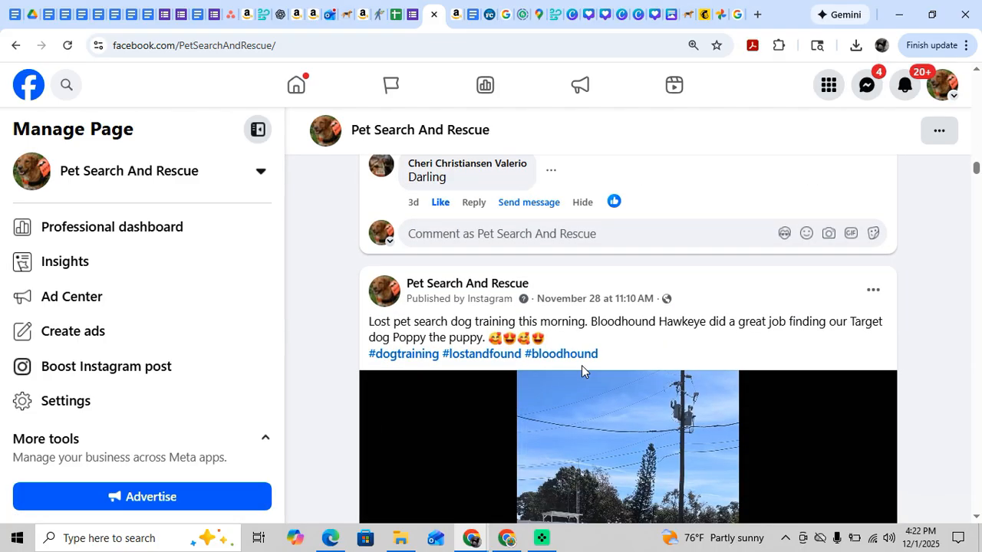
Find the November 27 Amazon Wish List post and save its full-size graphic as a JPEG in the Downloads folder.
scroll(581, 371, "down", 7)
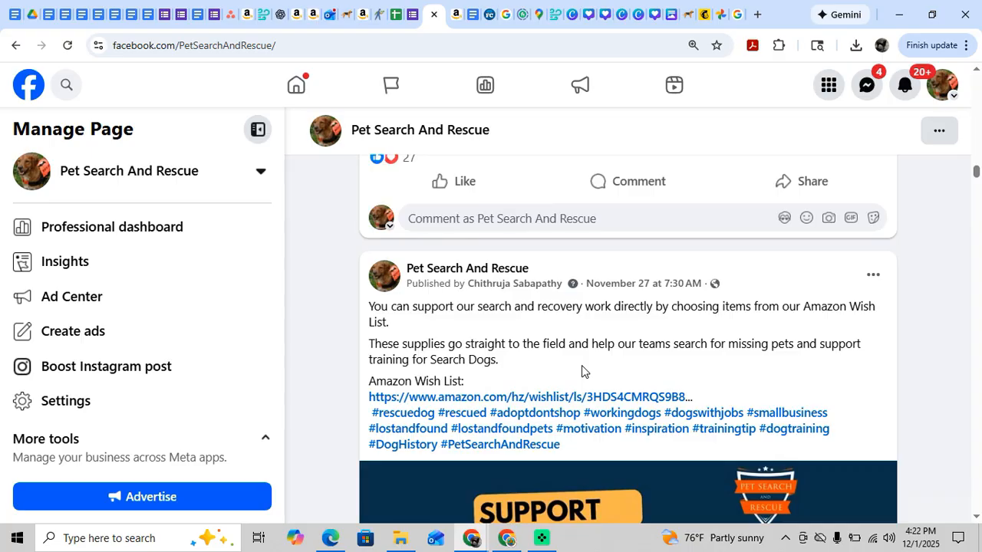
scroll(582, 371, "down", 3)
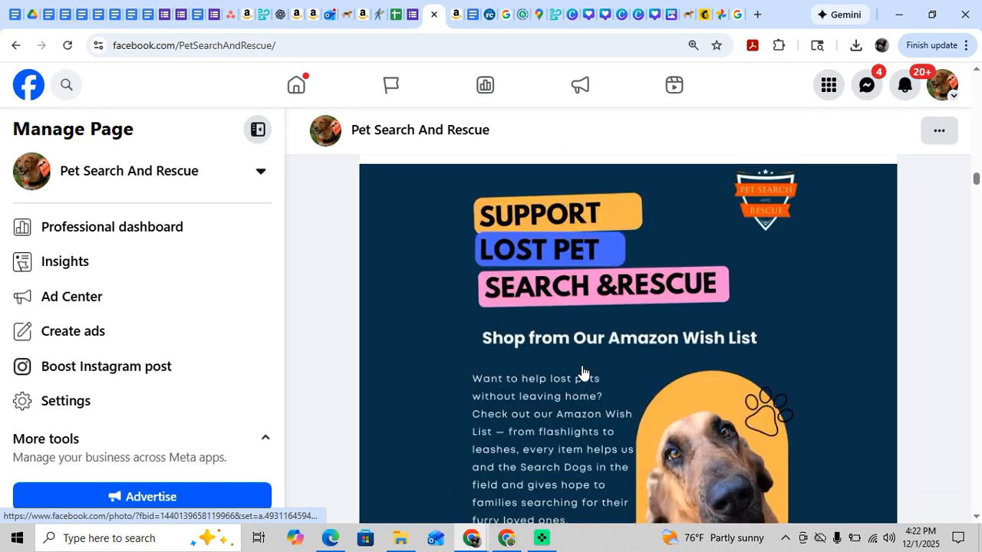
scroll(581, 371, "up", 1)
scroll(582, 371, "up", 2)
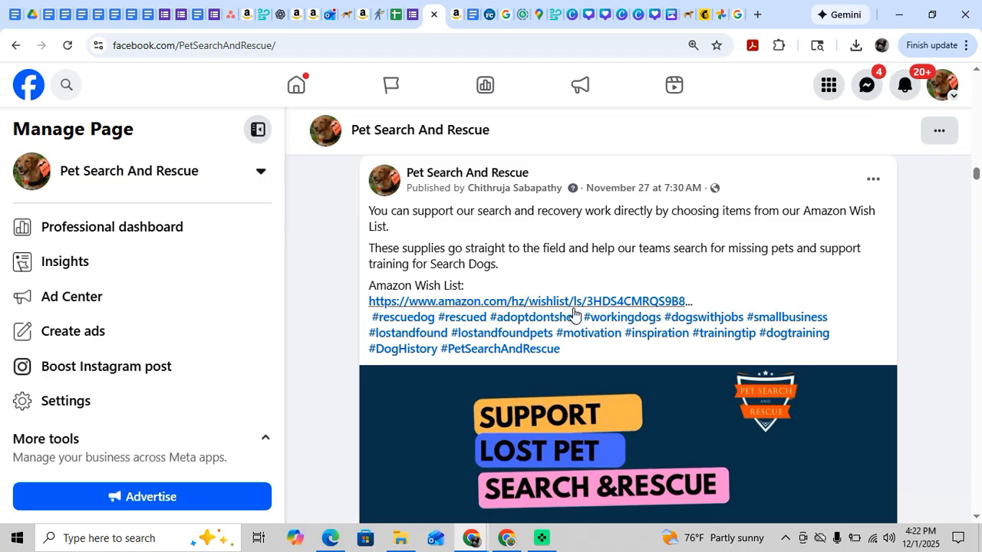
scroll(602, 389, "down", 1)
scroll(603, 388, "down", 3)
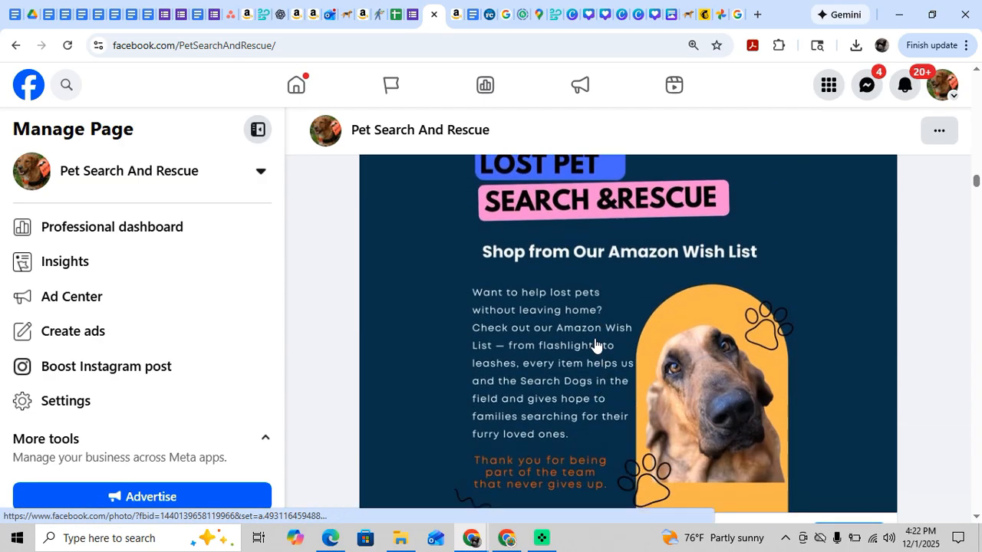
left_click(561, 293)
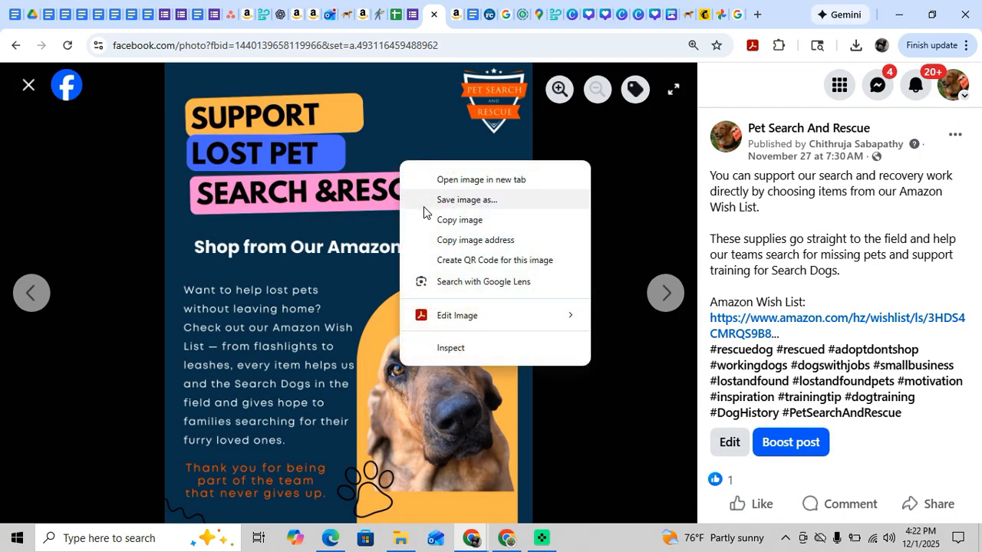
left_click(426, 212)
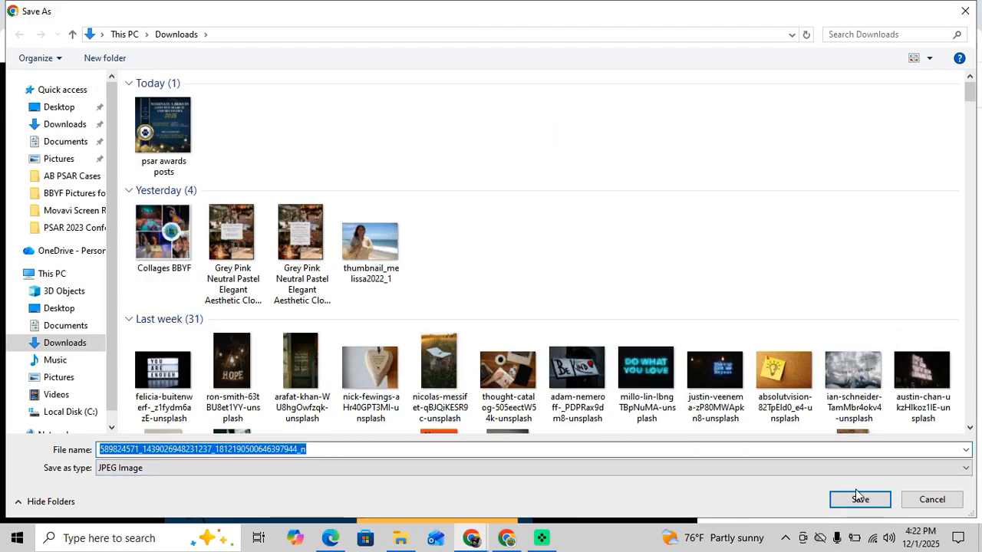
left_click(858, 499)
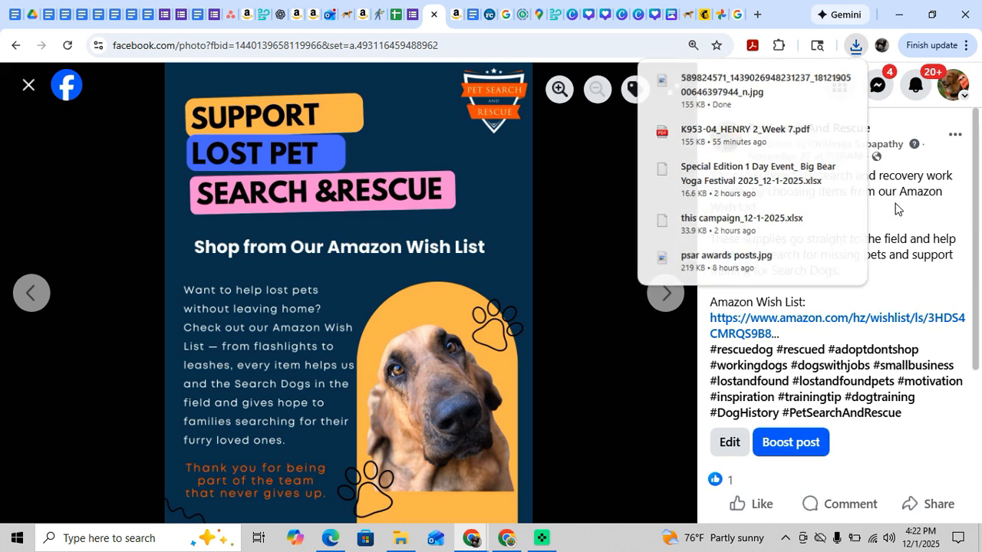
Copy the post's two caption paragraphs, from "You can support our search" through "support training for Search Dogs.".
left_click_drag(711, 176, 817, 338)
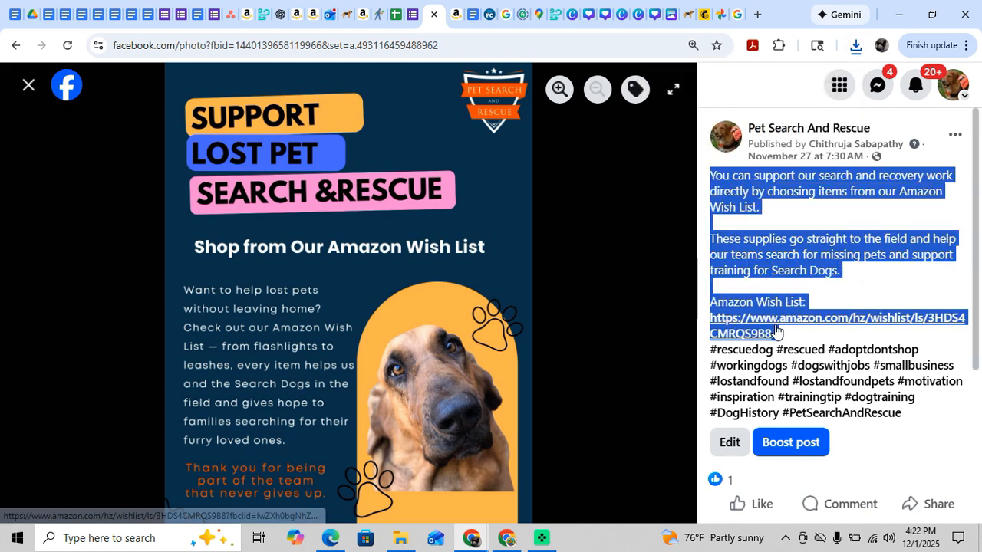
left_click(816, 293)
left_click_drag(849, 276, 712, 178)
key("ctrl+c")
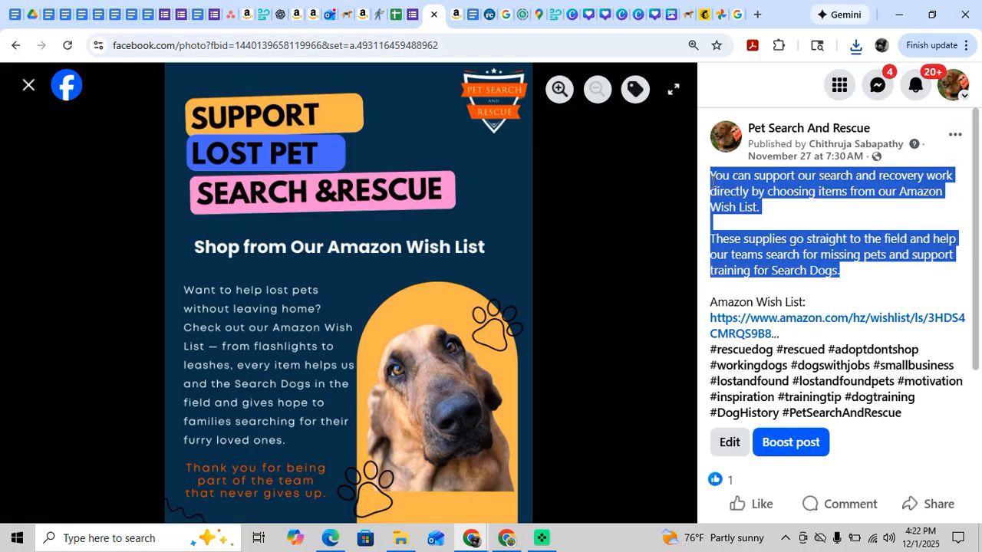
right_click(738, 178)
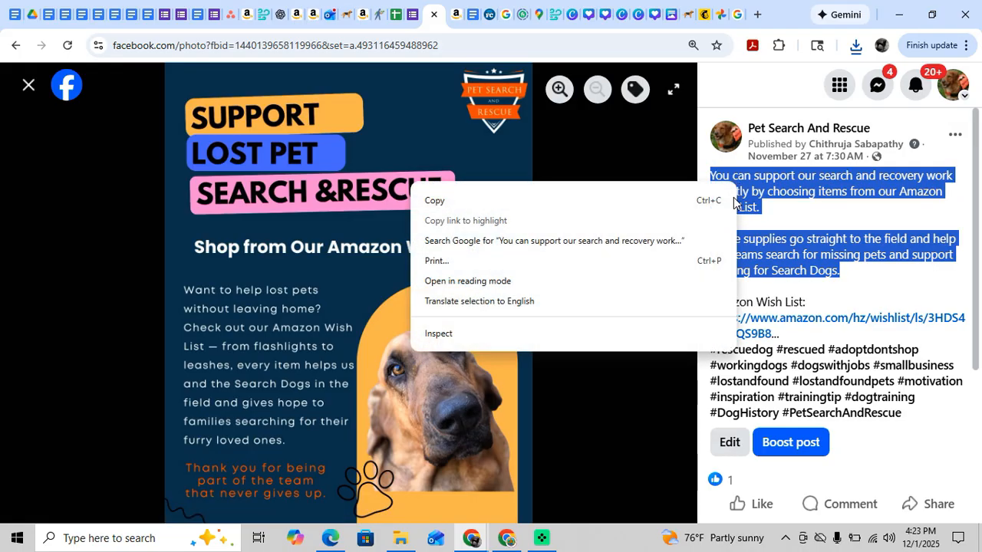
left_click(604, 208)
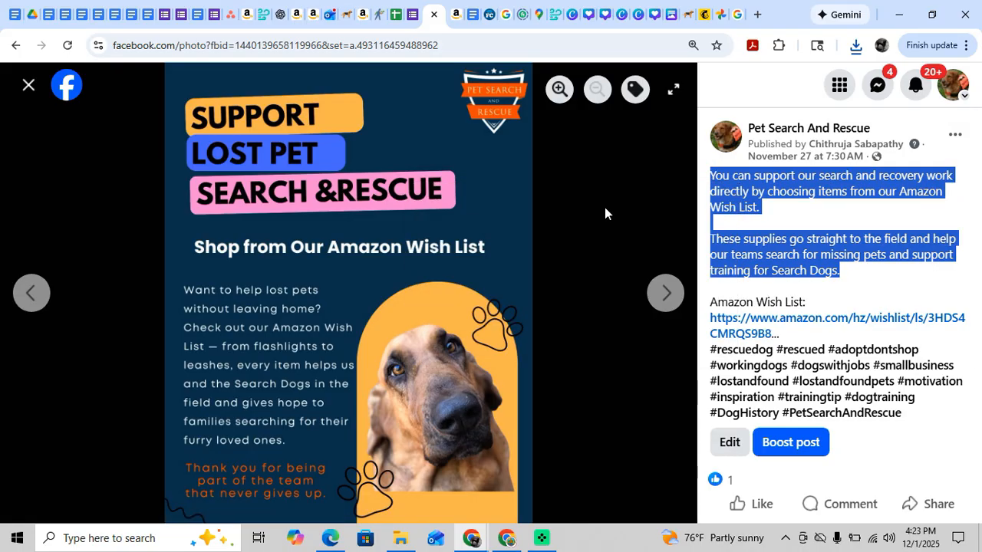
Switch to Mailchimp and open the email design of the draft "helping more lost pets and their loving owners in 2026 this Saturday".
left_click(704, 14)
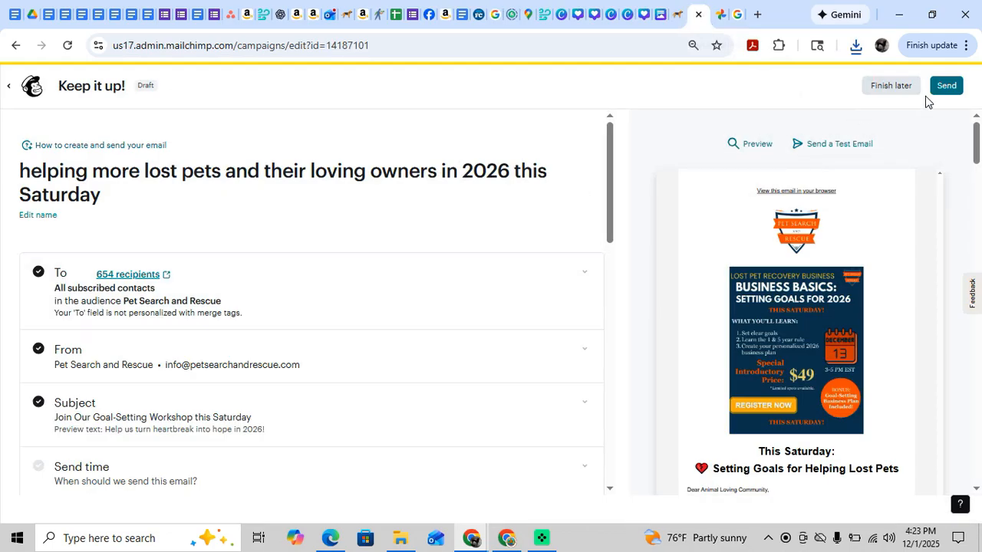
scroll(497, 208, "down", 4)
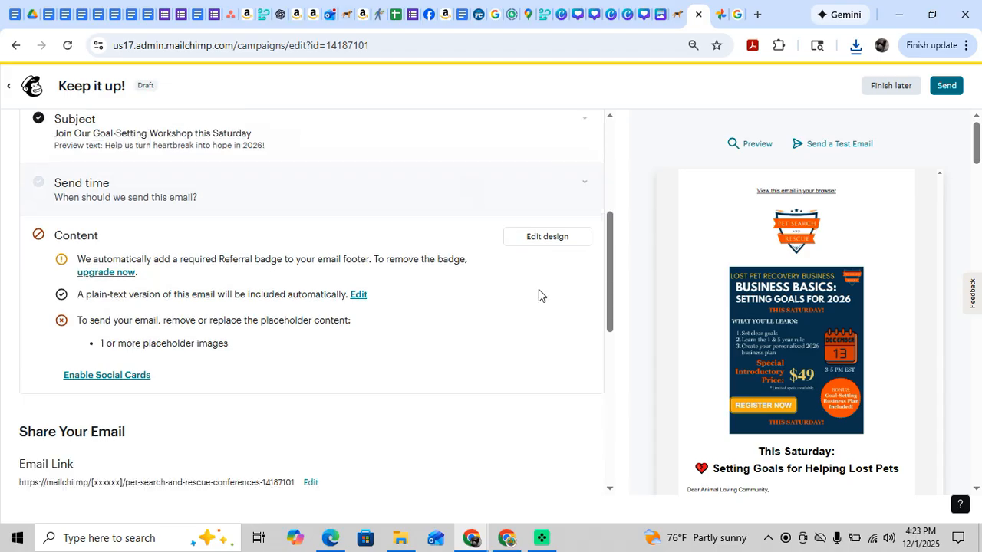
left_click(547, 233)
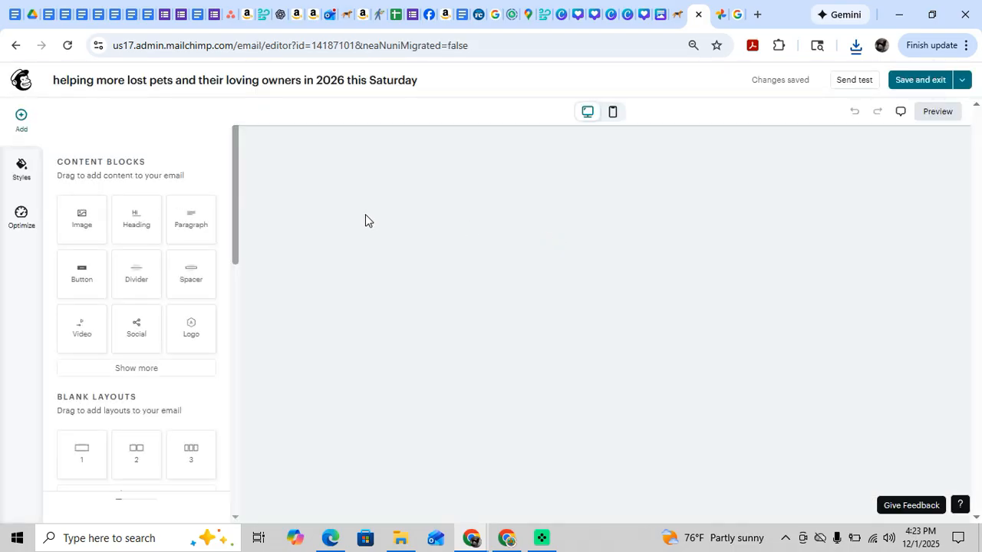
Fill the empty image placeholder above the Ways To Help section by uploading the downloaded Amazon Wish List graphic.
scroll(529, 292, "down", 3)
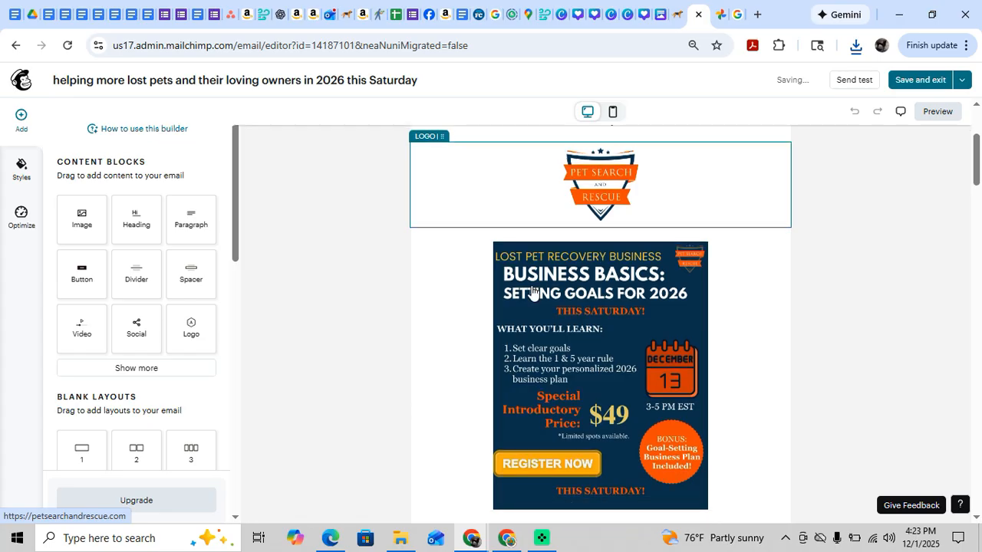
scroll(525, 293, "down", 15)
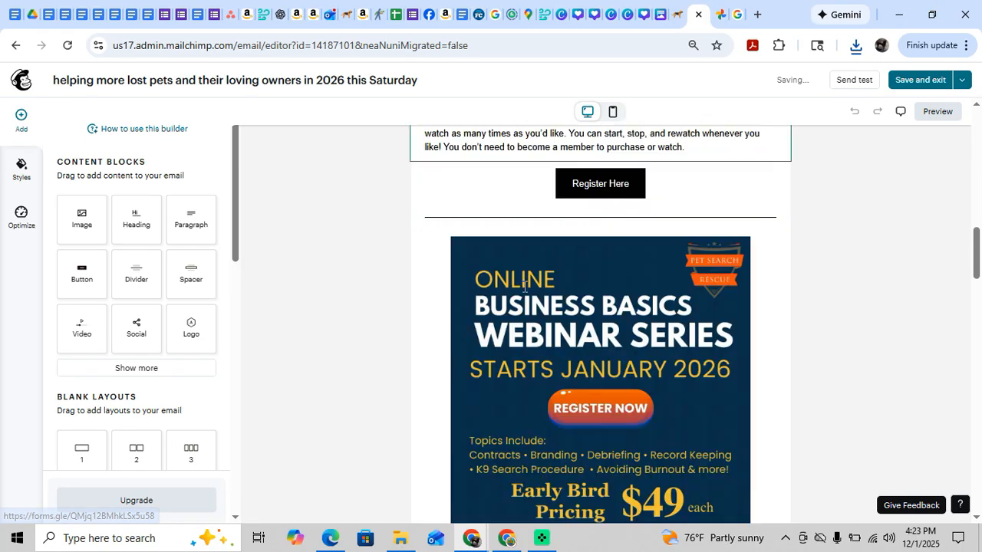
scroll(524, 292, "down", 10)
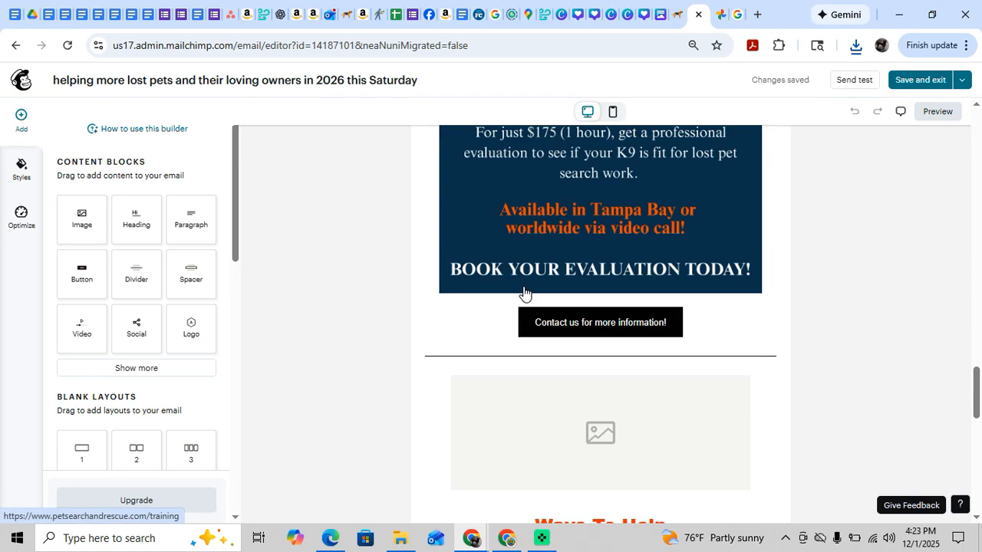
scroll(523, 286, "down", 4)
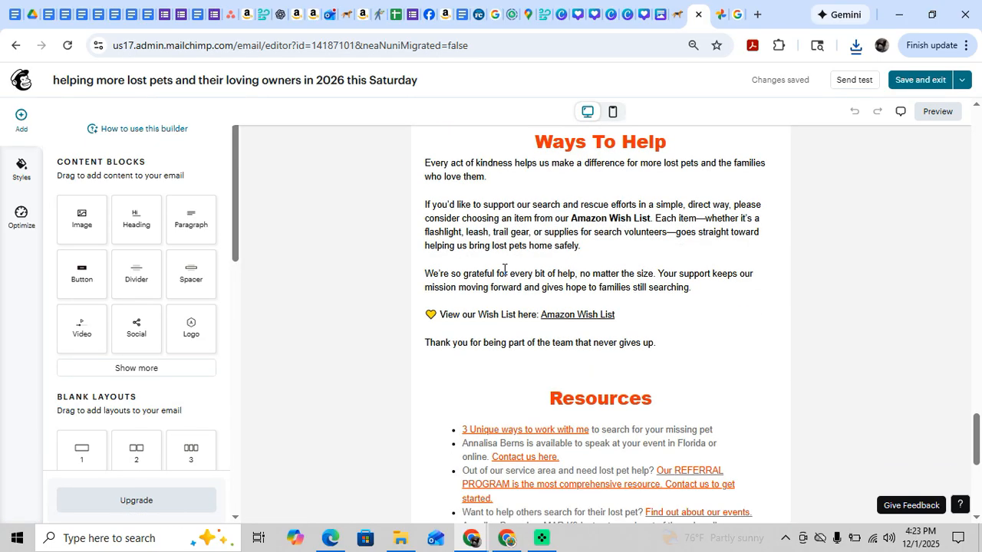
scroll(591, 219, "up", 3)
left_click(602, 232)
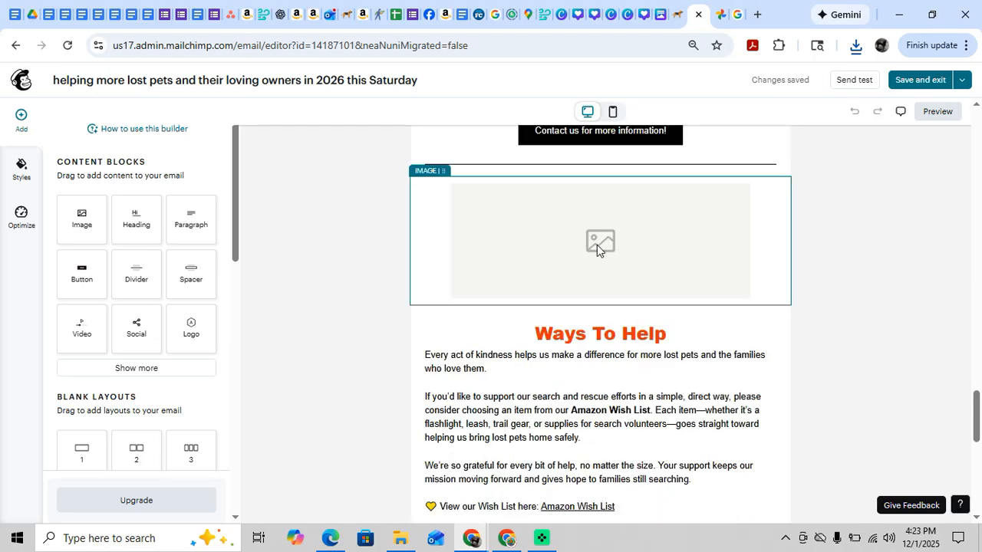
left_click(596, 245)
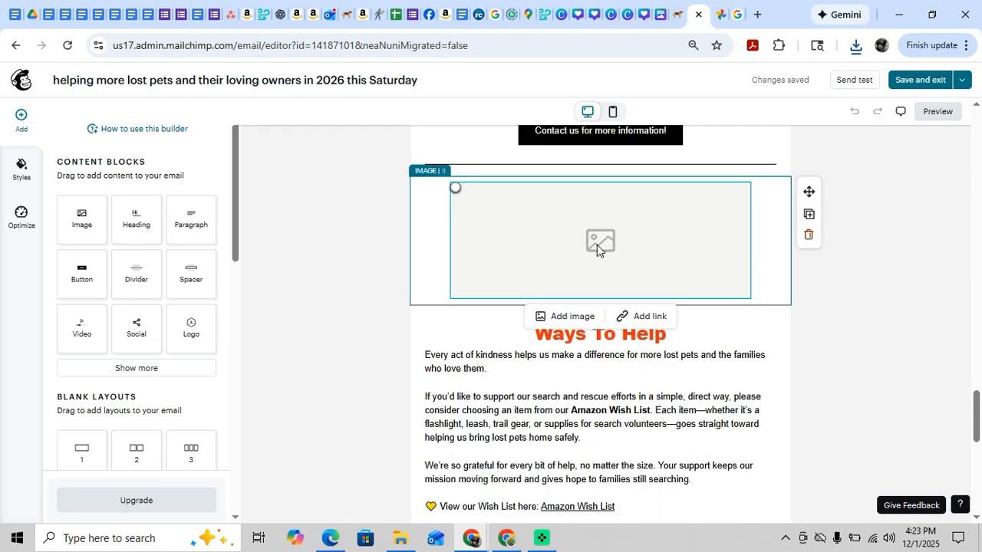
left_click(581, 317)
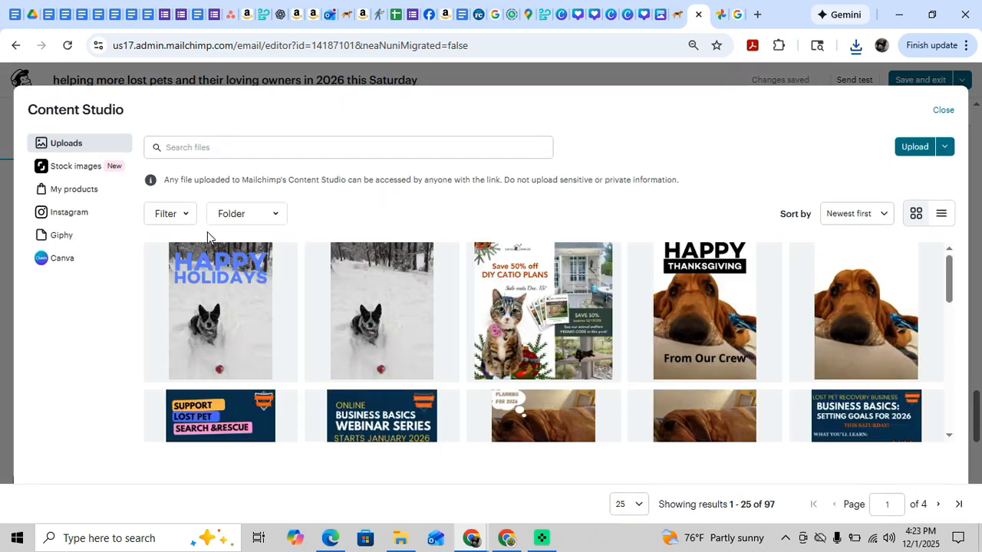
left_click(907, 151)
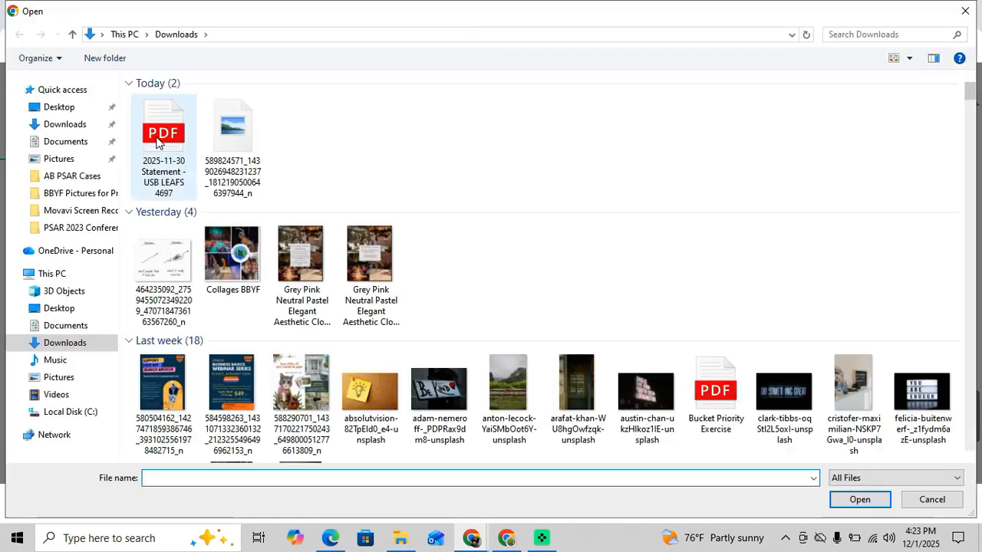
left_click(156, 137)
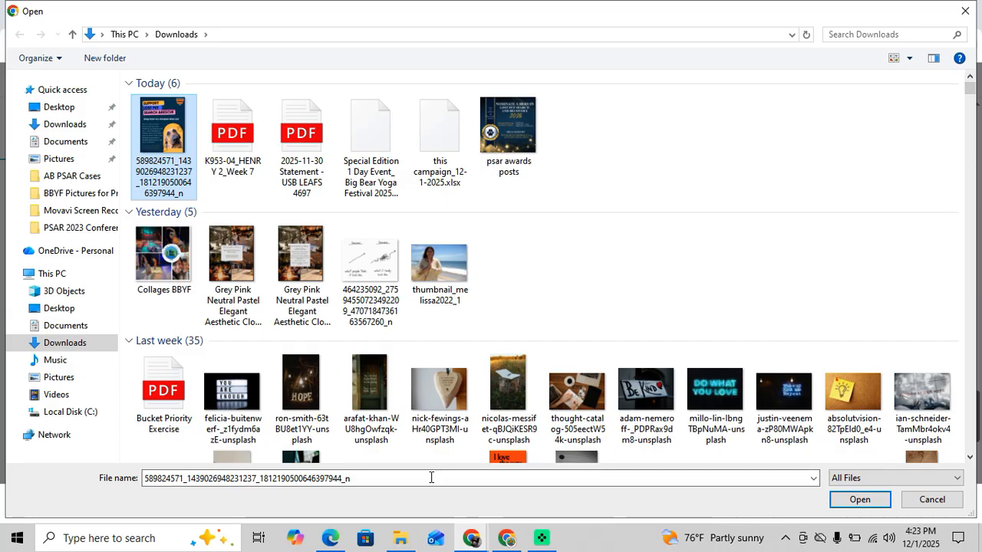
left_click(856, 499)
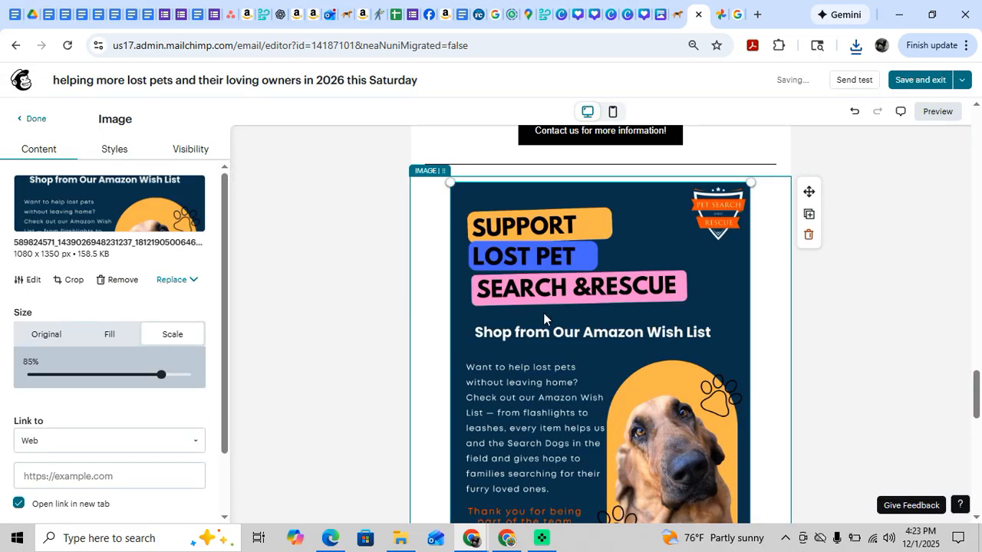
scroll(544, 318, "down", 3)
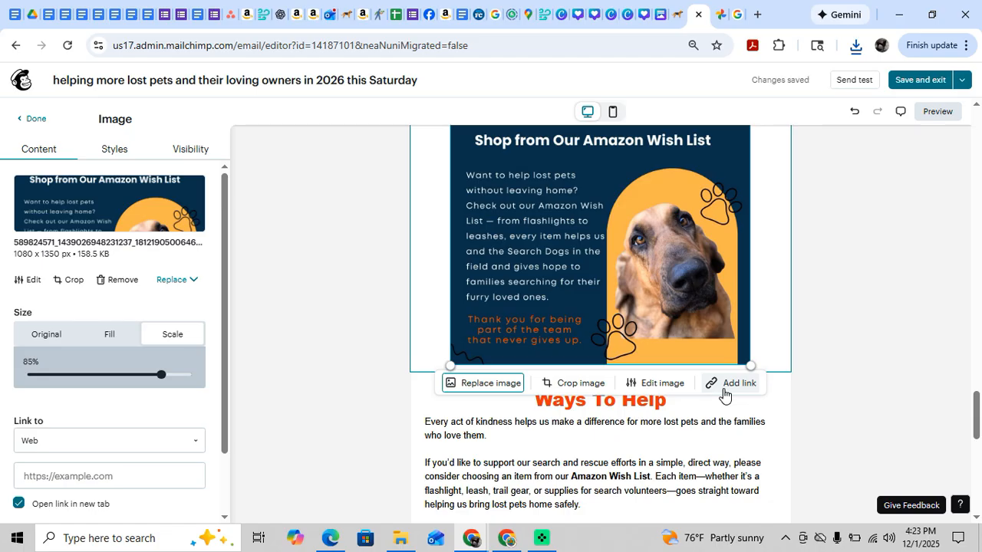
scroll(131, 345, "down", 2)
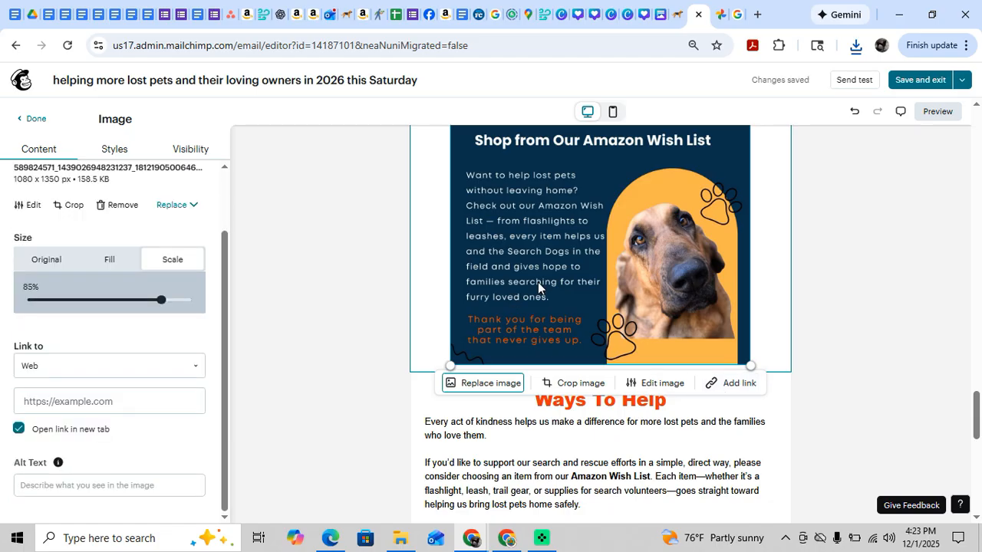
left_click(810, 387)
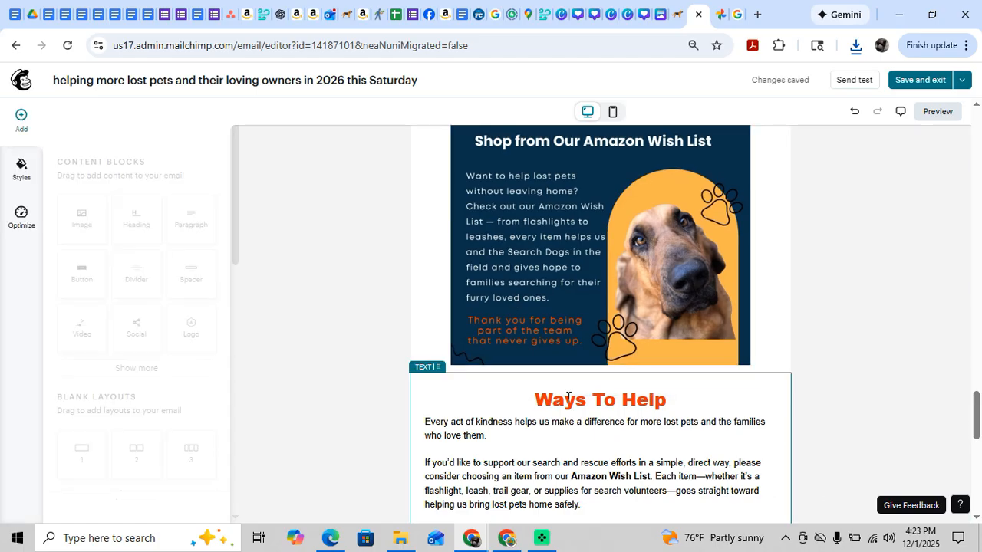
Insert the copied Amazon Wish List paragraphs without their source formatting before "Every act of kindness" in the Ways To Help text.
scroll(568, 398, "down", 2)
scroll(563, 374, "down", 2)
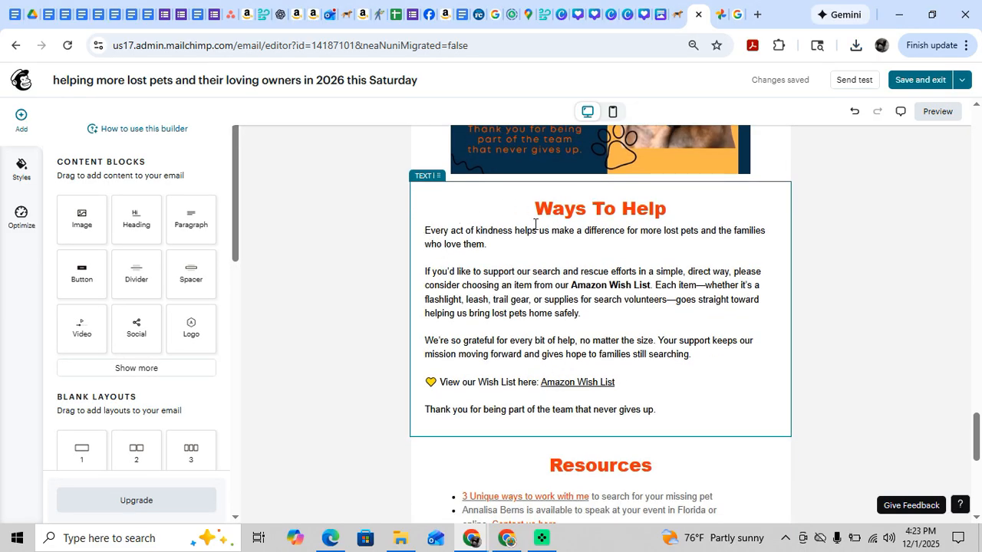
left_click(426, 231)
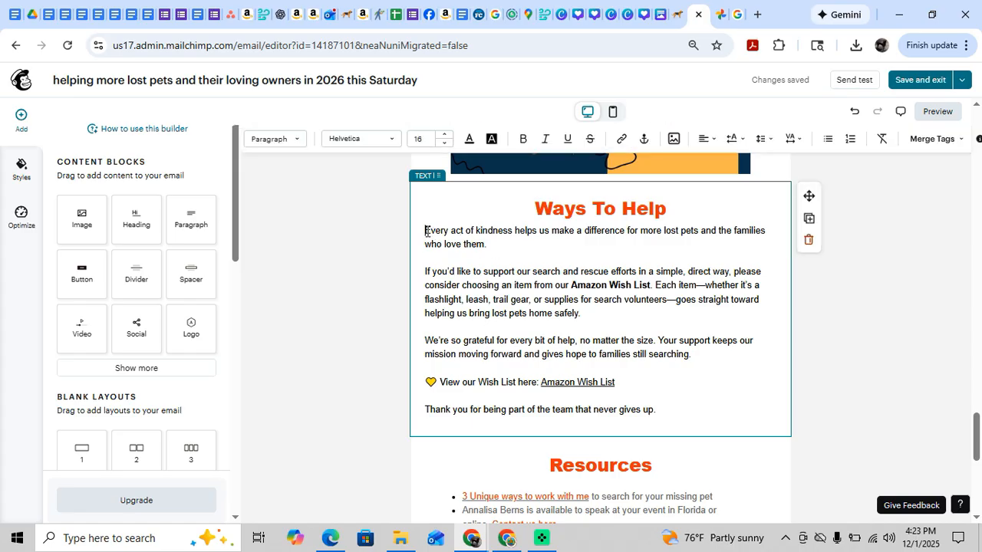
key("ctrl+v")
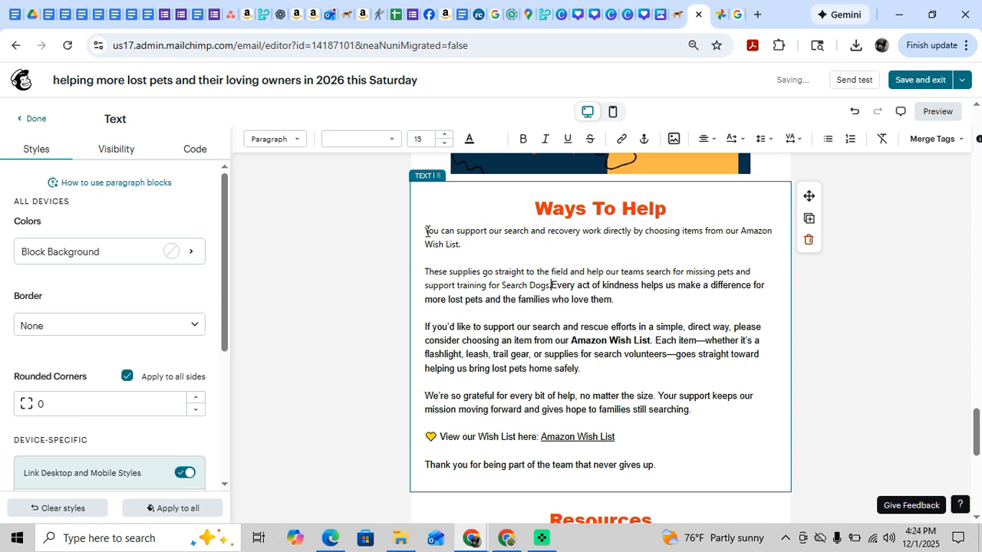
key("ctrl+z")
key("ctrl+shift+v")
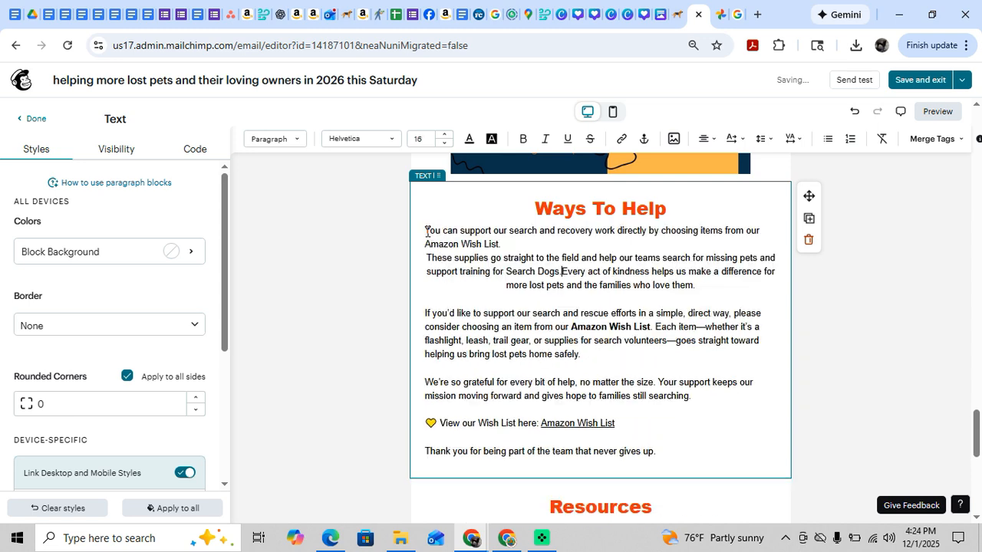
Separate the inserted paragraphs with blank lines and left-align those beginning "These supplies" and "Every act of kindness".
key("Return")
key("Return")
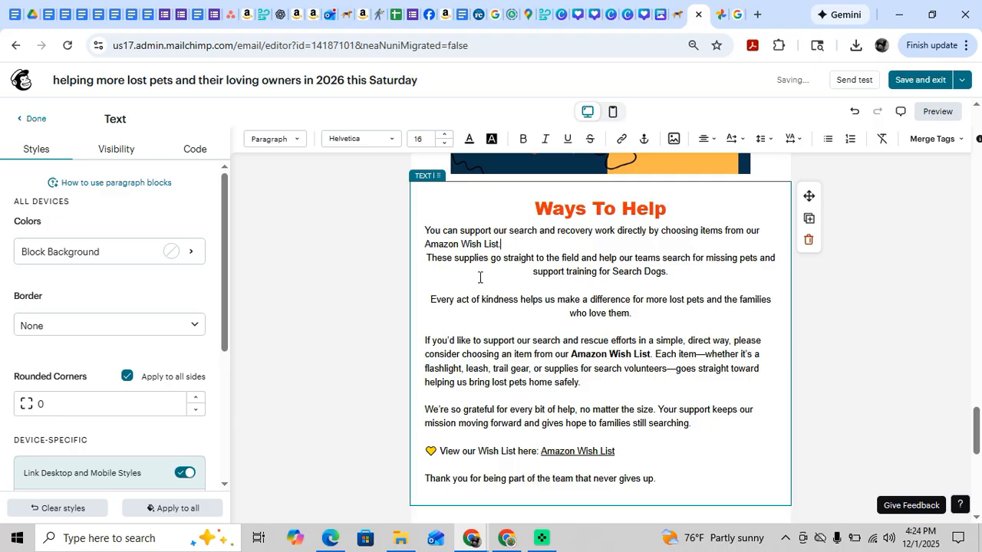
key("Return")
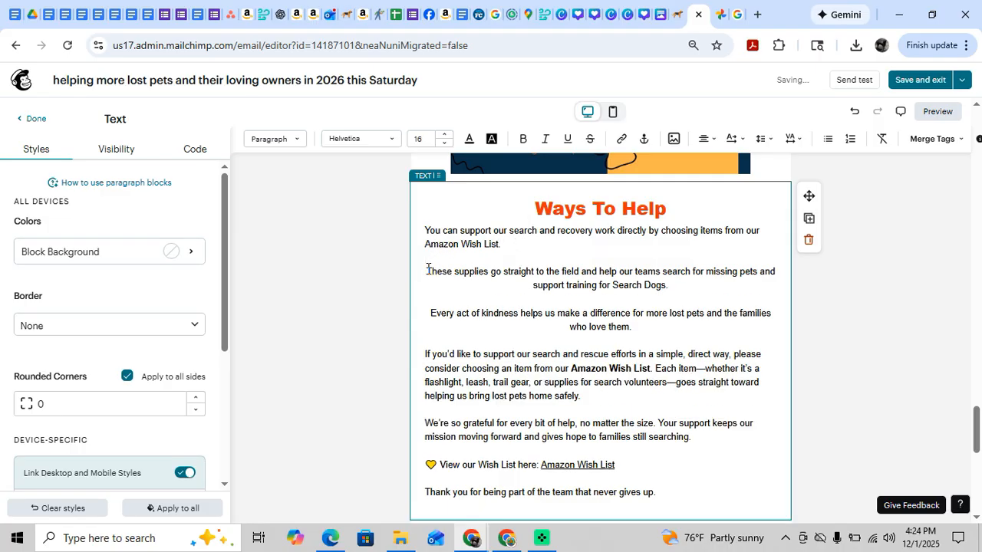
left_click_drag(427, 270, 626, 337)
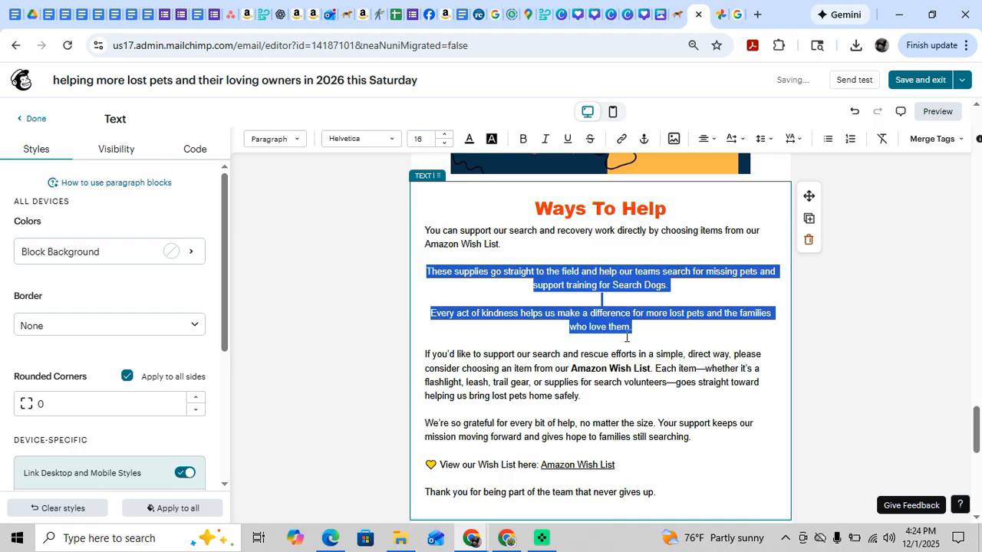
left_click(705, 138)
left_click(705, 163)
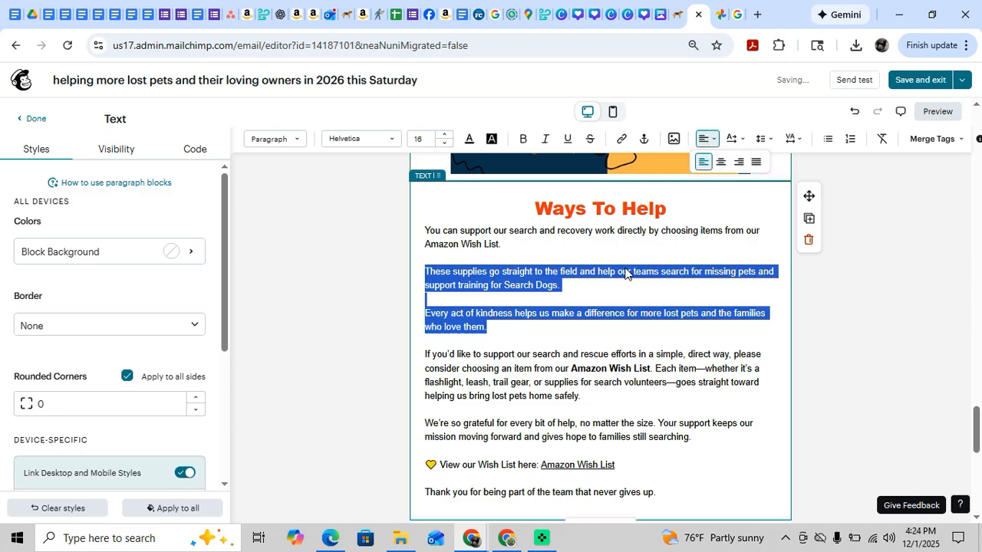
Copy the web address from the existing "Amazon Wish List" link in the "View our Wish List here" line, leaving the link unchanged.
left_click(568, 330)
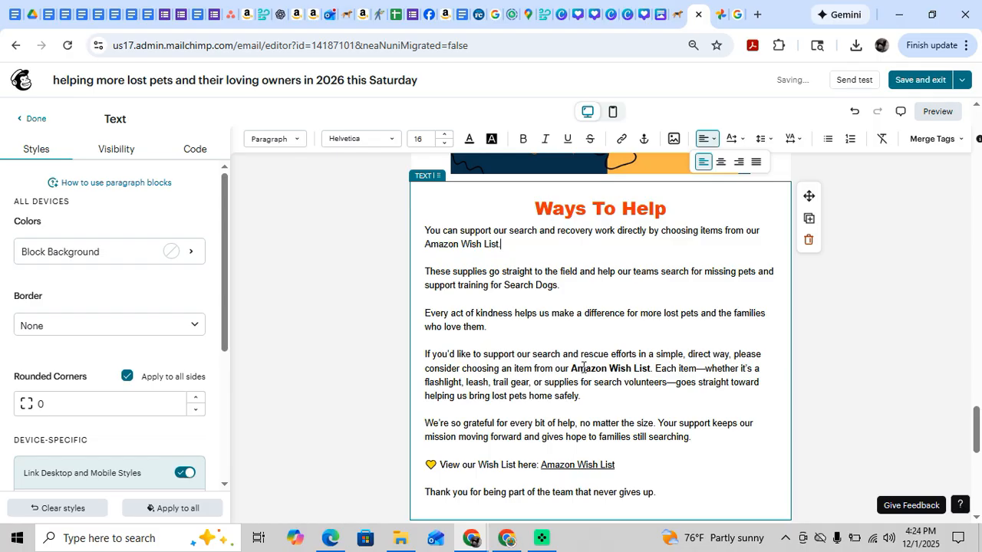
left_click(598, 466)
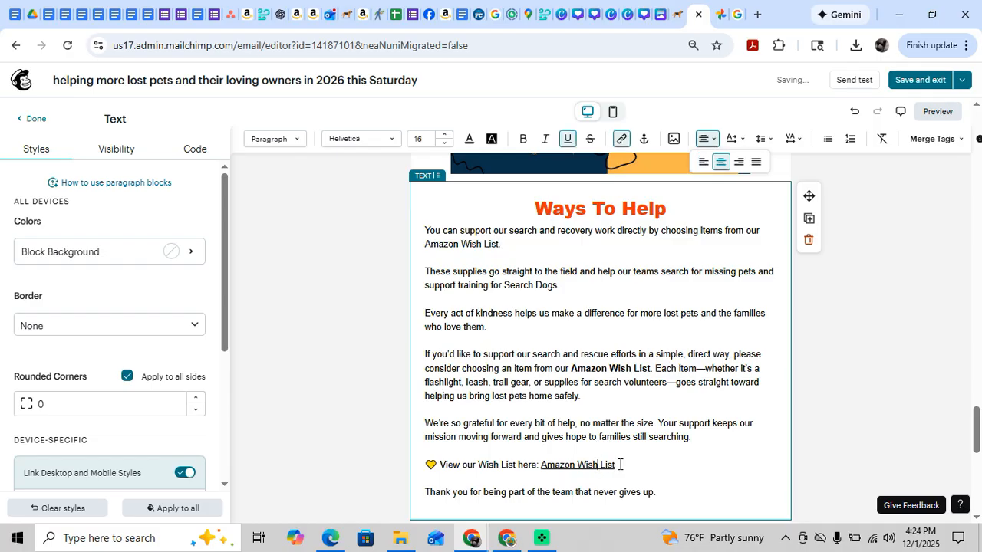
left_click_drag(616, 466, 541, 466)
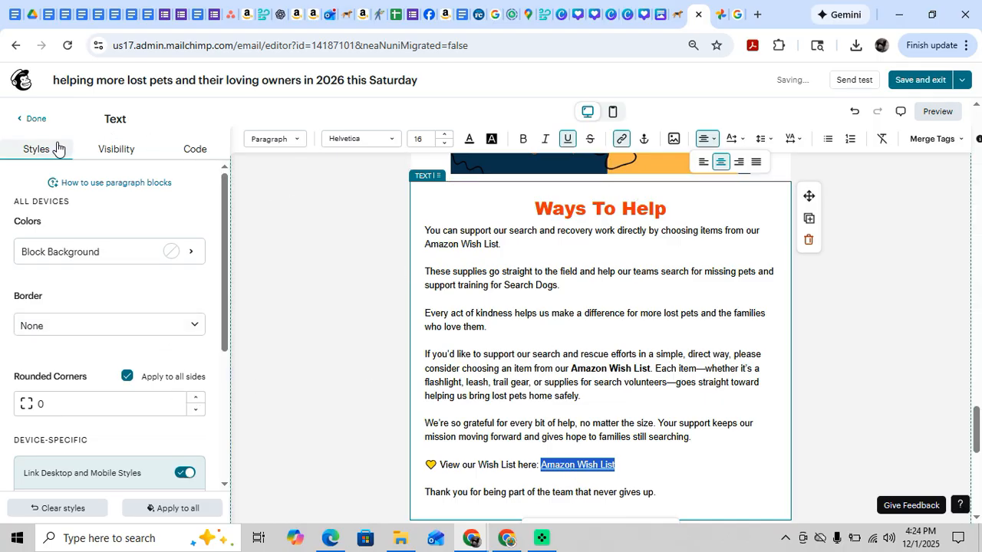
left_click(623, 143)
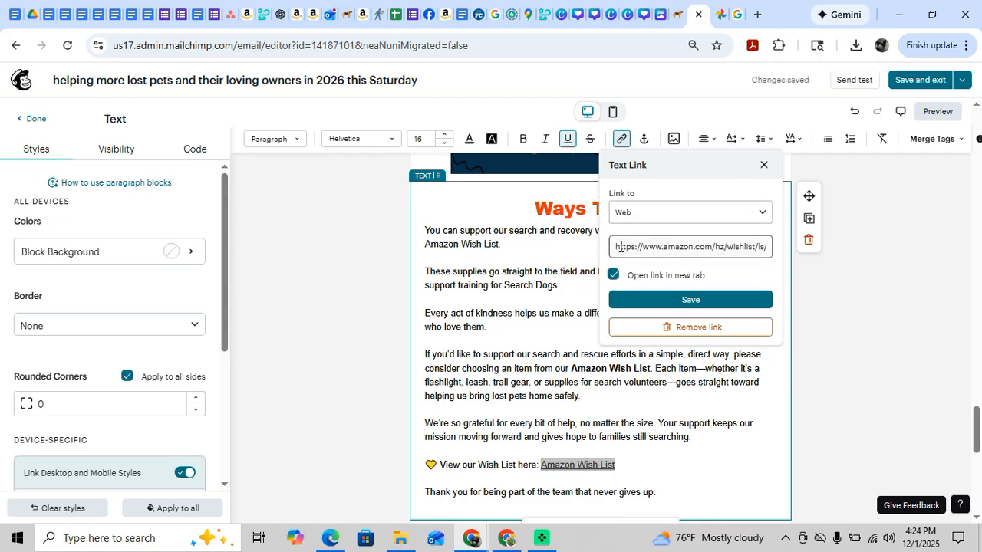
left_click_drag(617, 246, 924, 272)
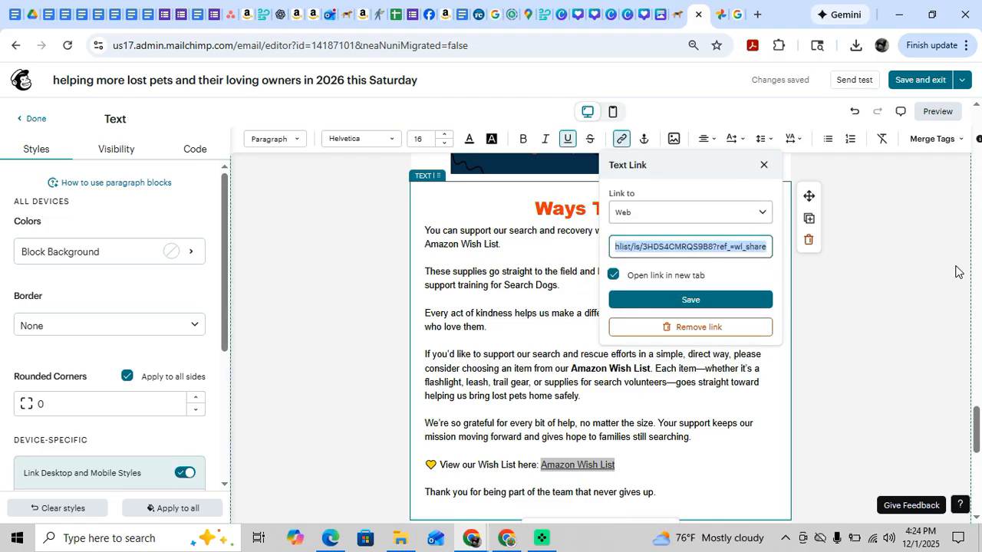
right_click(707, 242)
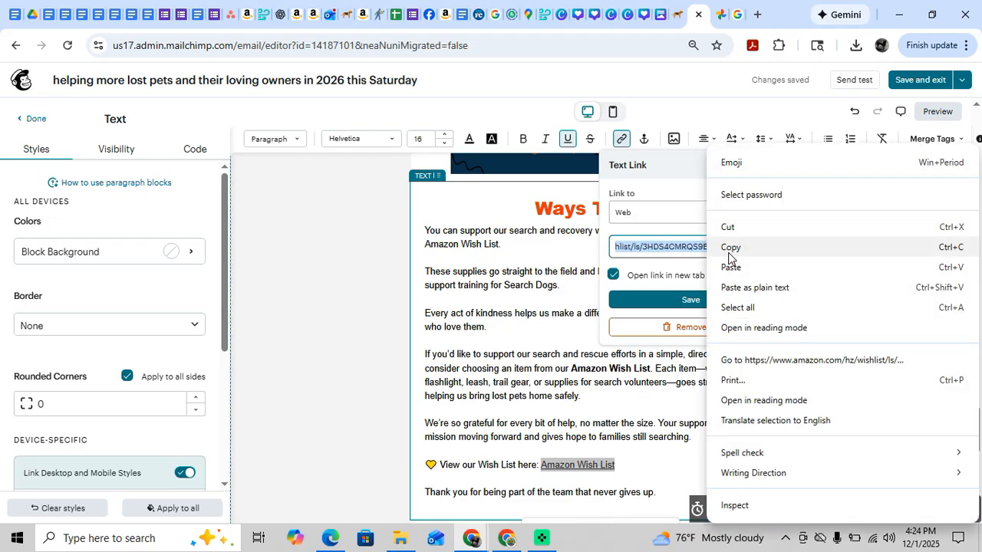
left_click(730, 248)
left_click(507, 290)
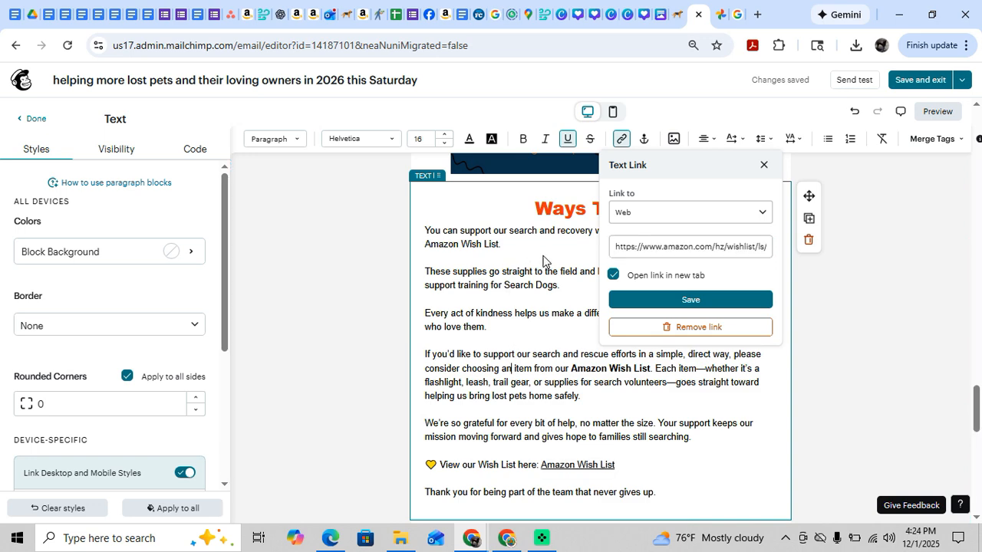
scroll(547, 263, "up", 3)
left_click(763, 167)
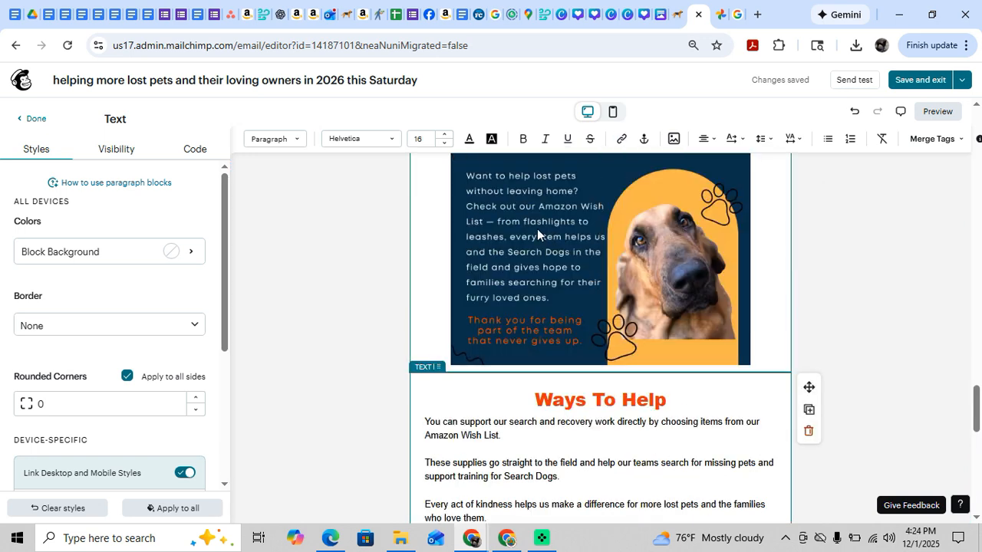
Link the Amazon Wish List graphic above Ways To Help to the copied wish list address, set to open in a new tab.
left_click(536, 228)
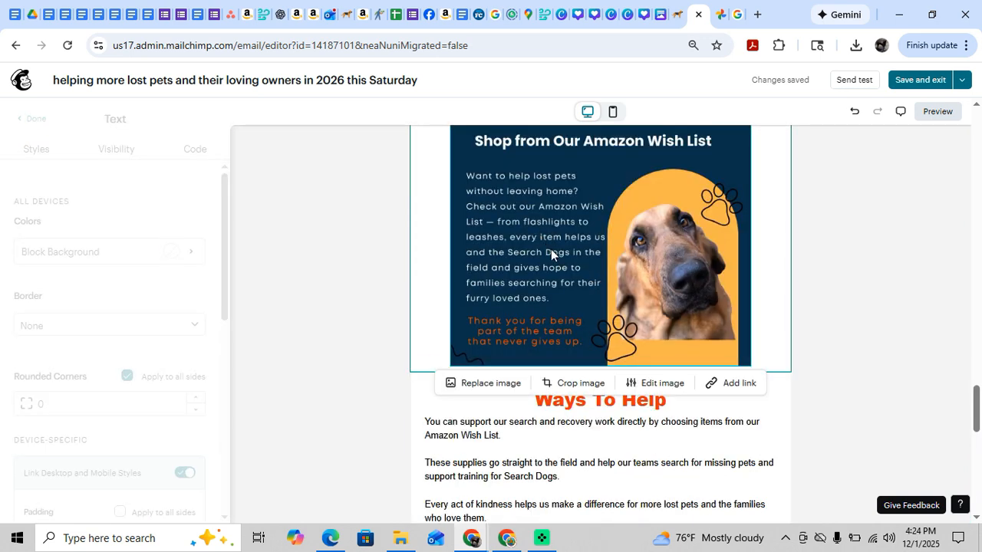
left_click(744, 385)
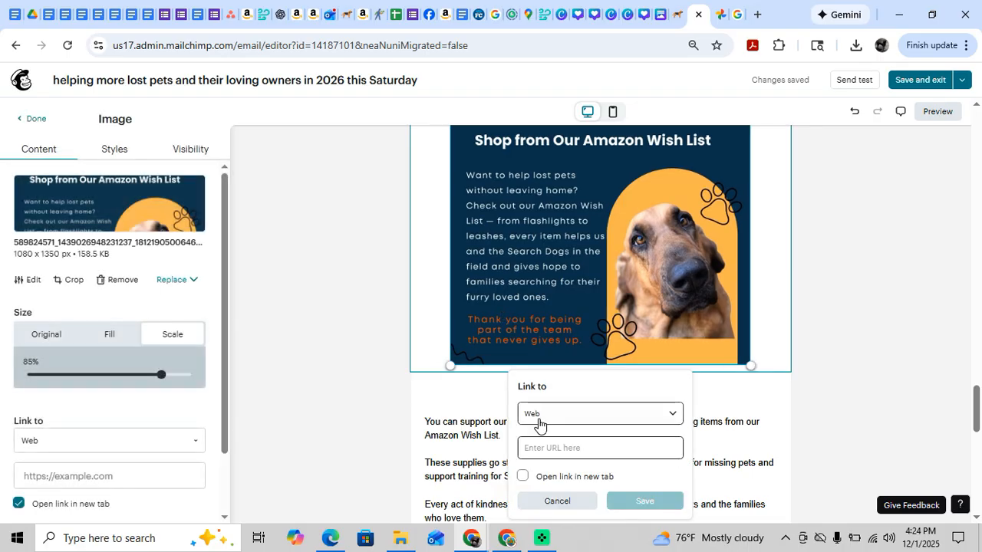
left_click(537, 447)
key("ctrl+v")
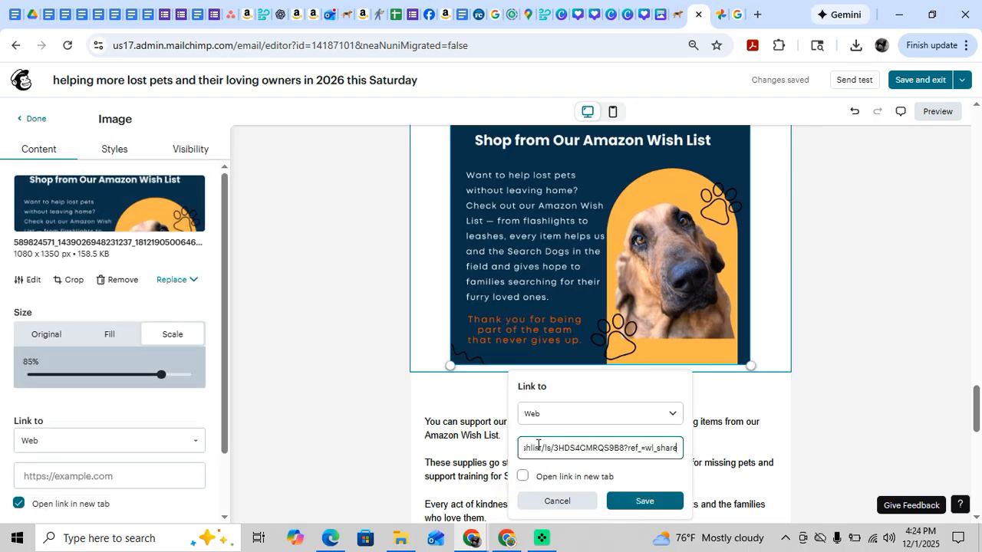
scroll(578, 447, "down", 1)
left_click(522, 380)
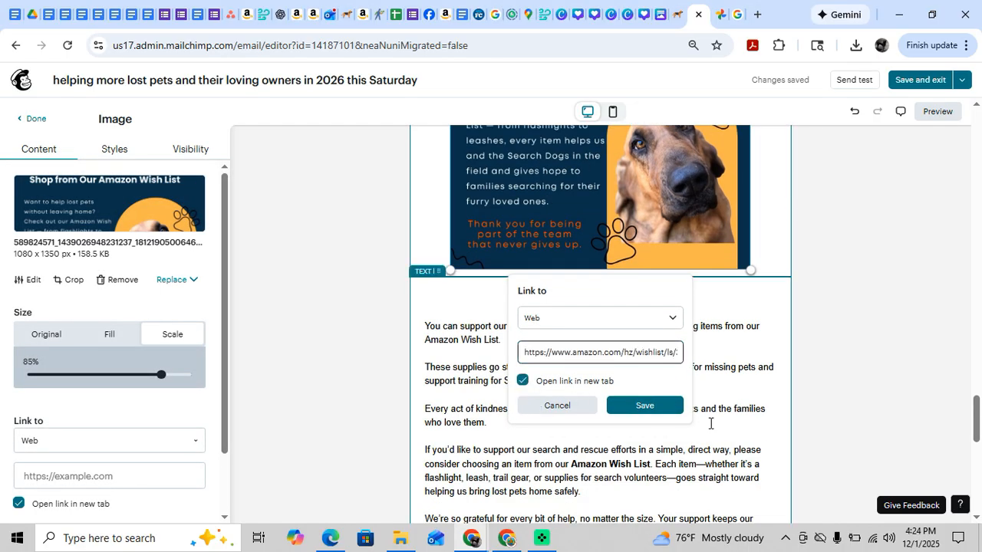
left_click(636, 410)
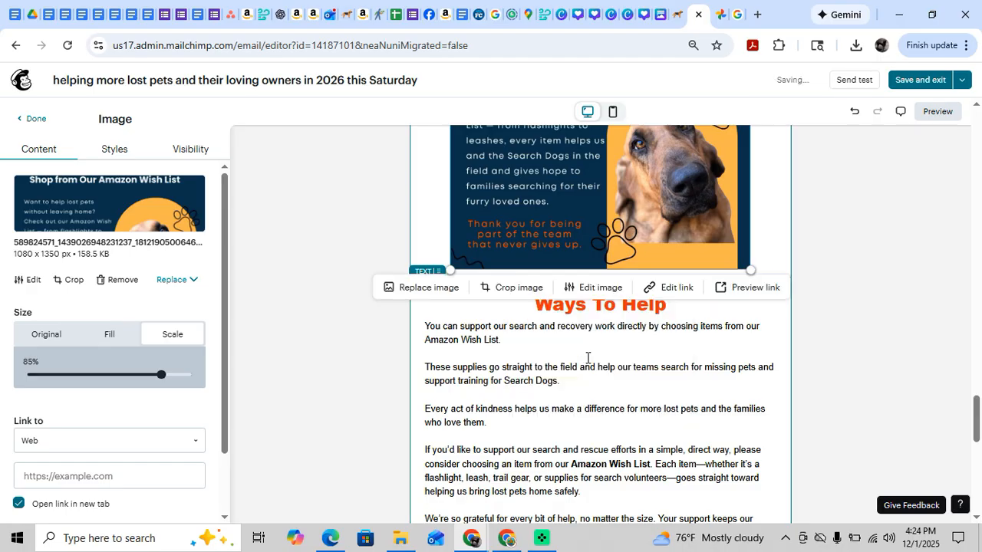
Bold "Amazon Wish List." in the first Ways To Help paragraph and link it to the copied wish list address.
left_click(522, 342)
left_click_drag(522, 342, 425, 340)
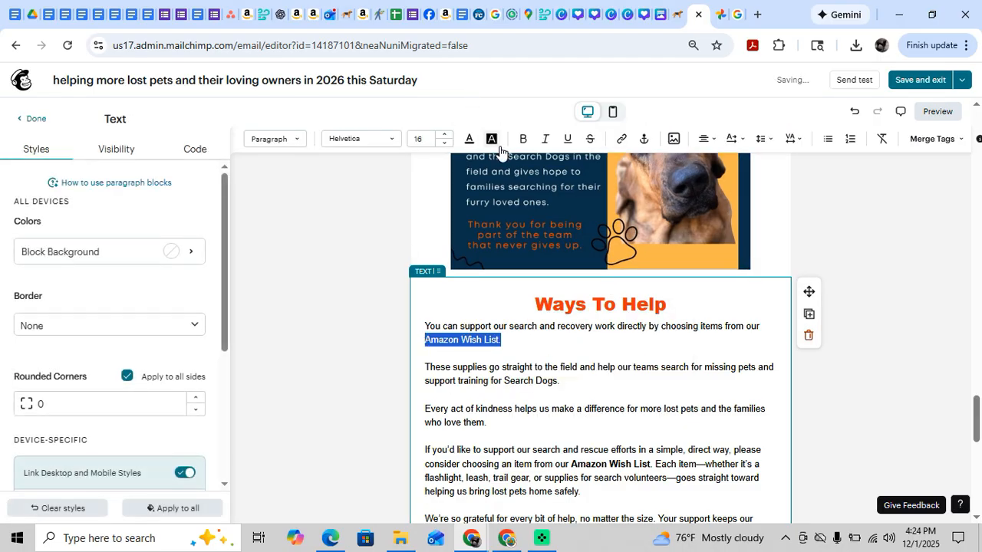
left_click(523, 139)
left_click(621, 140)
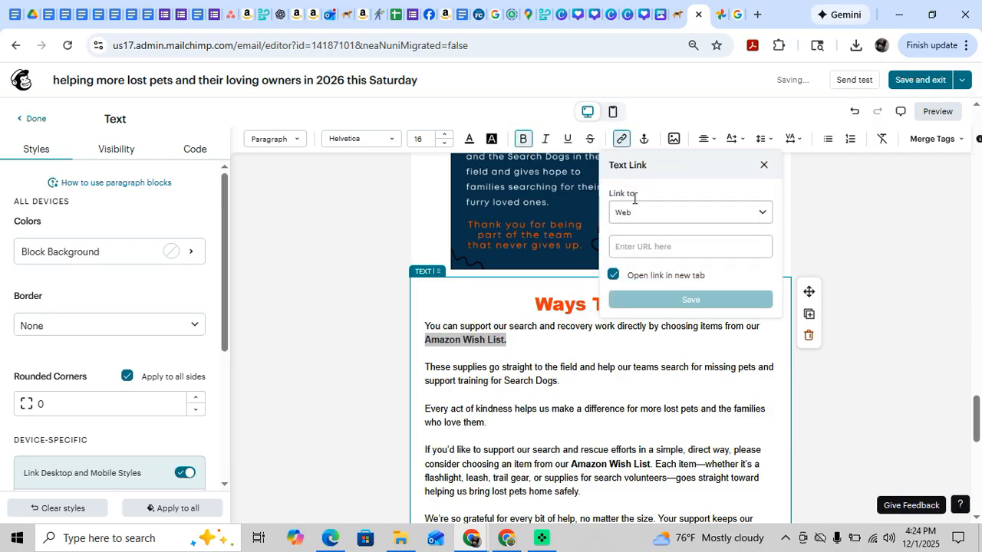
left_click(634, 248)
key("ctrl+v")
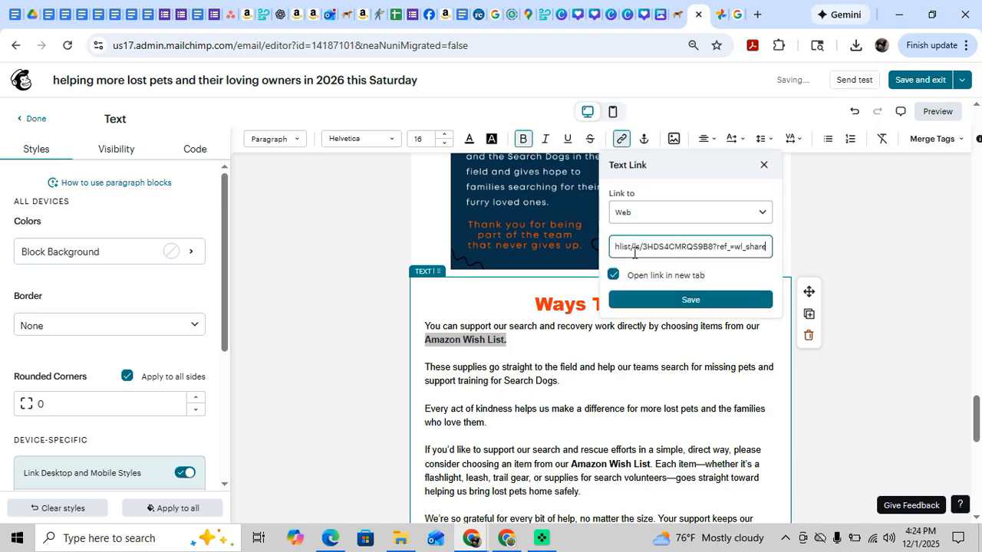
left_click(664, 306)
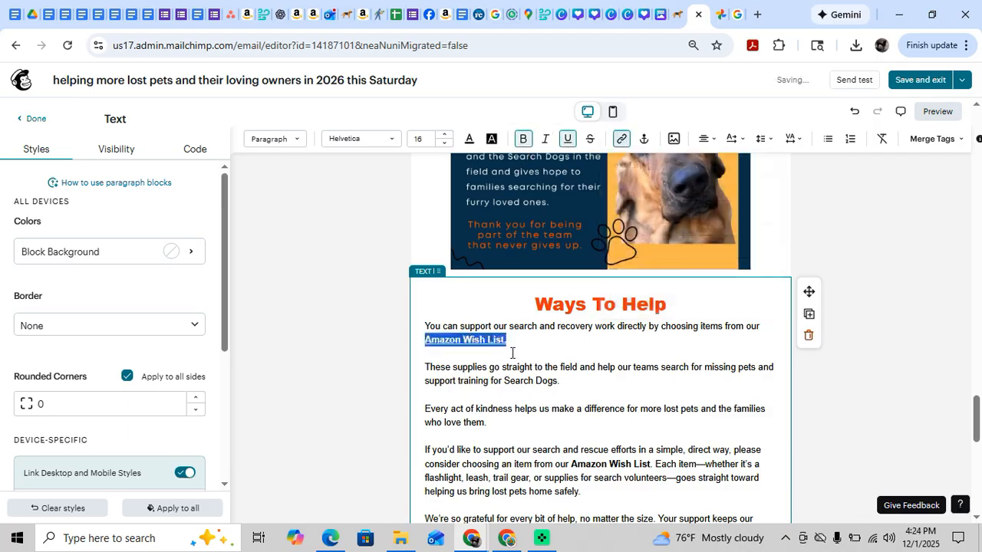
left_click(551, 355)
Link the bold "Amazon Wish List" in the "If you'd like to support" paragraph to the copied wish list address.
scroll(566, 404, "down", 2)
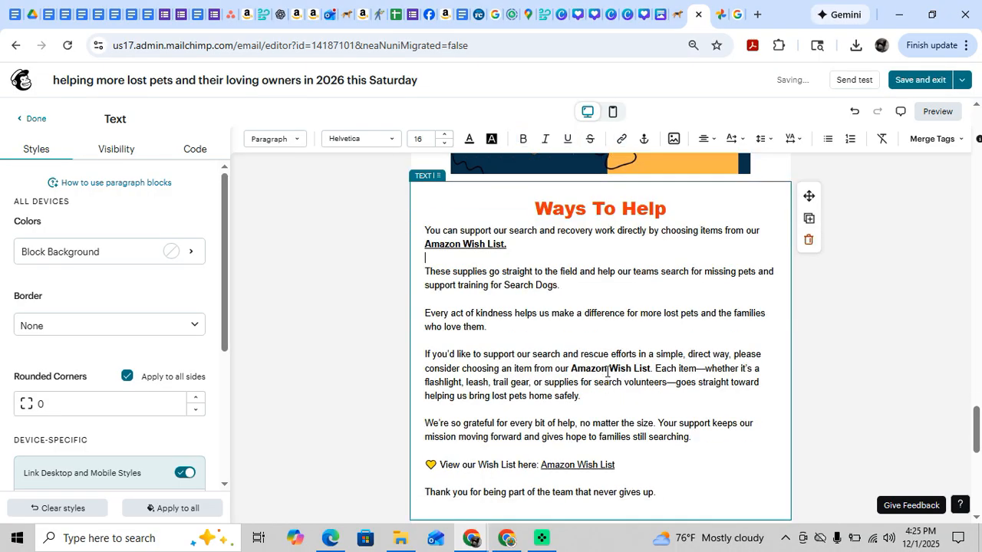
left_click(573, 369)
left_click_drag(593, 368, 656, 370)
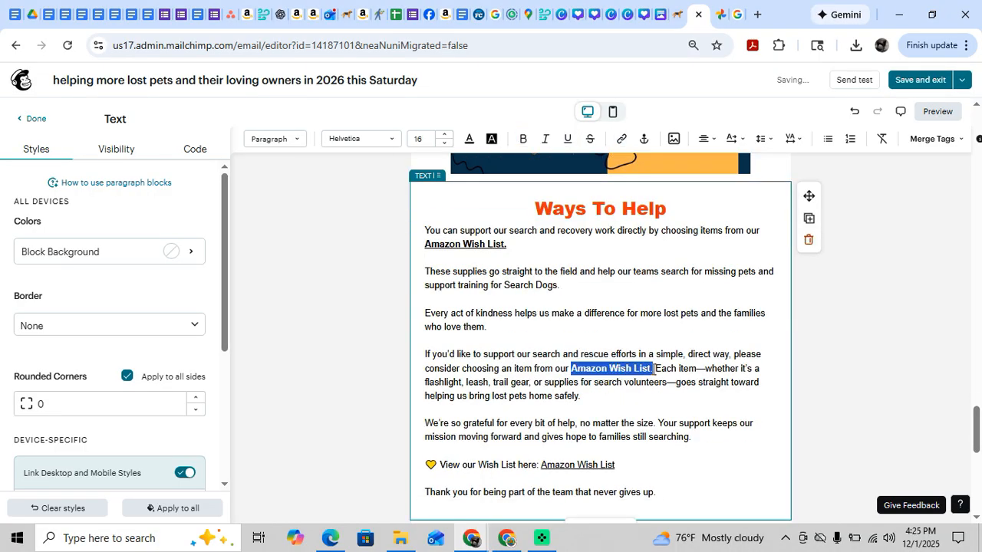
left_click(622, 139)
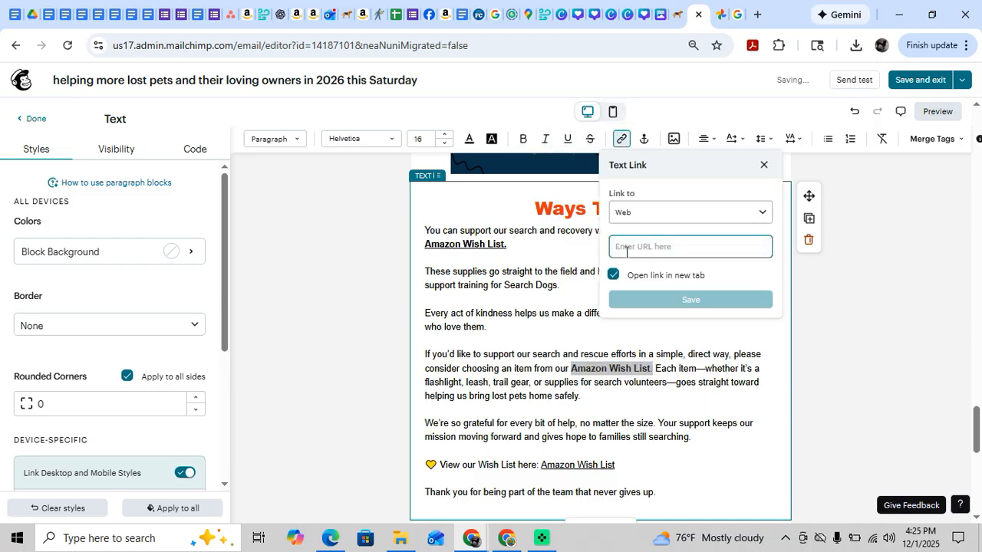
key("ctrl+v")
left_click(641, 299)
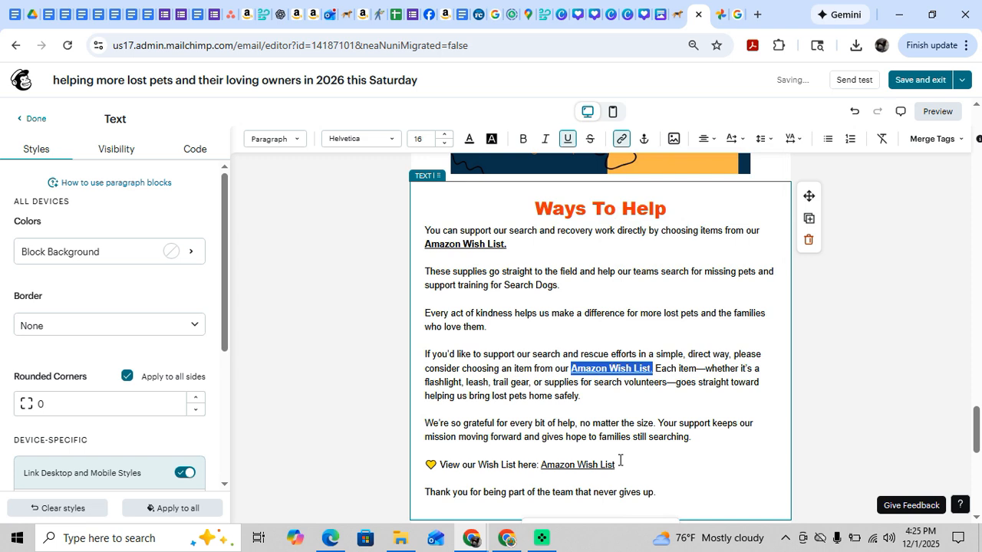
Bold the "Amazon Wish List" link in the "View our Wish List here" line.
left_click_drag(619, 463, 540, 464)
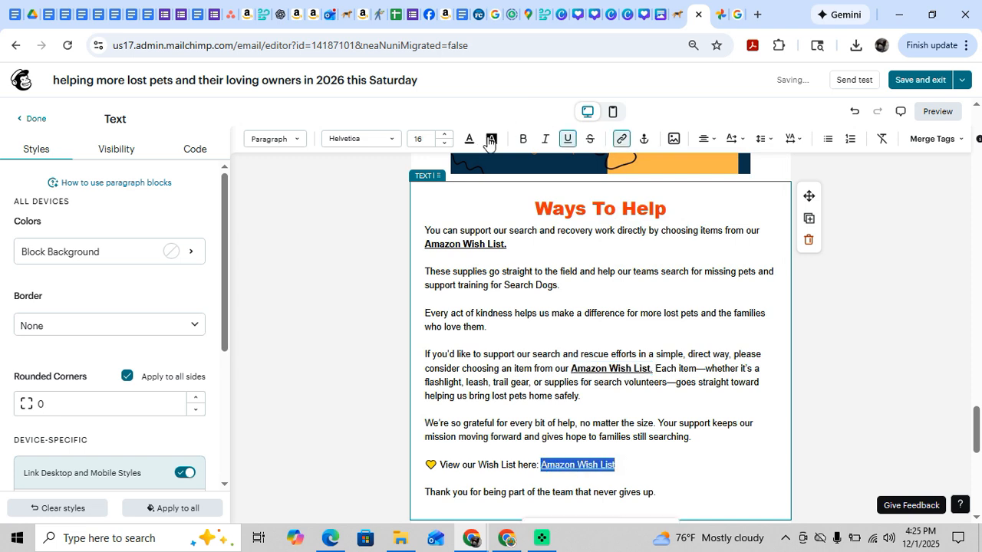
left_click(522, 139)
left_click(597, 290)
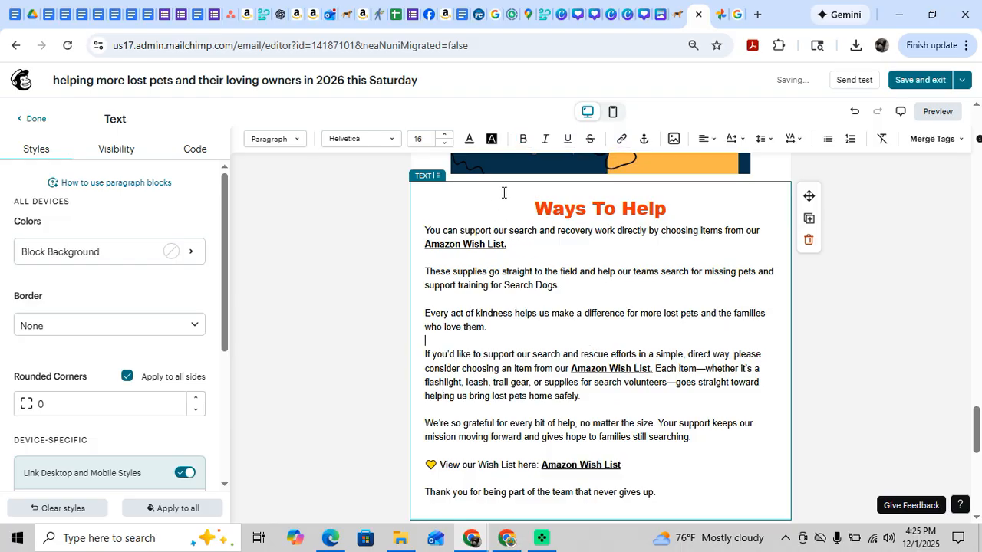
Remove the empty line after "Thank you for being part of the team that never gives up." in the Ways To Help text.
left_click(552, 208)
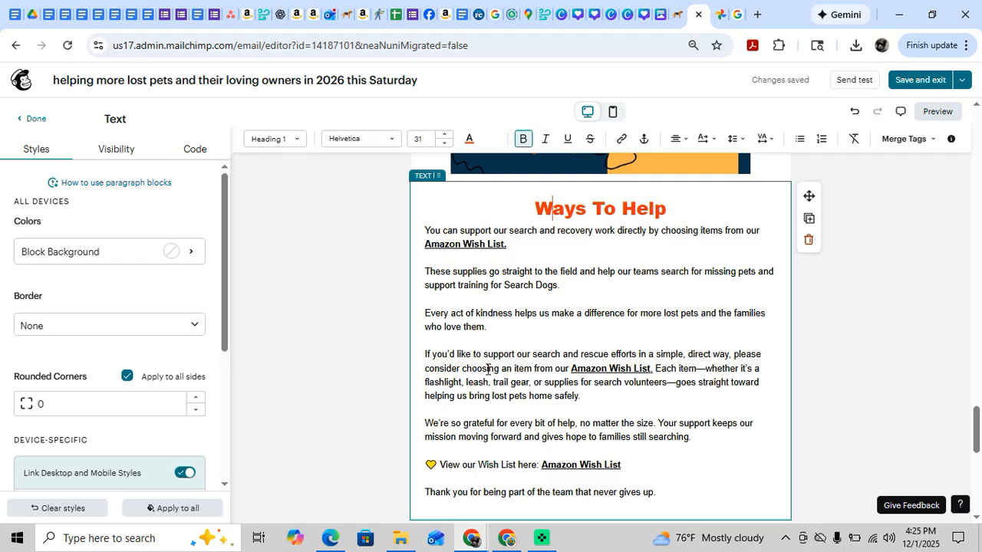
scroll(488, 370, "down", 1)
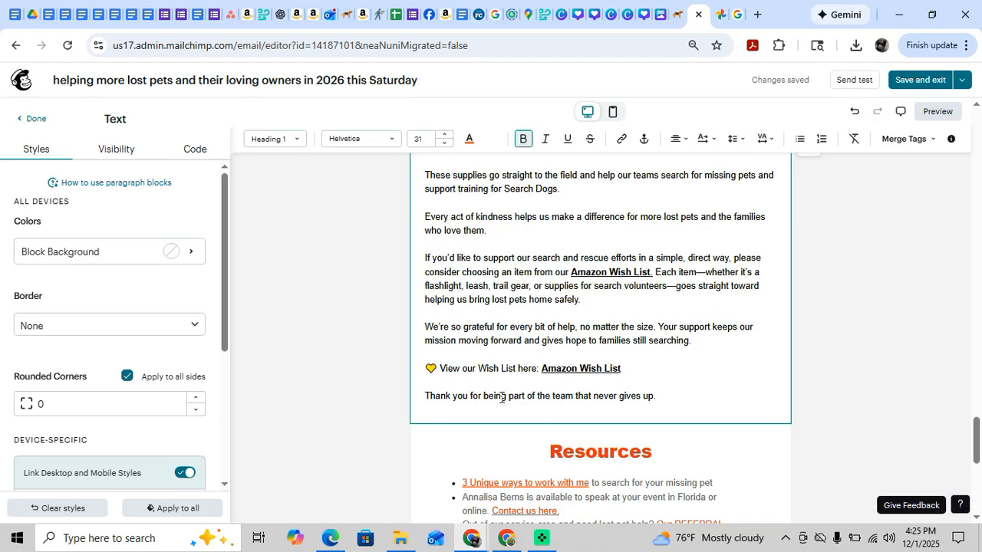
left_click(628, 413)
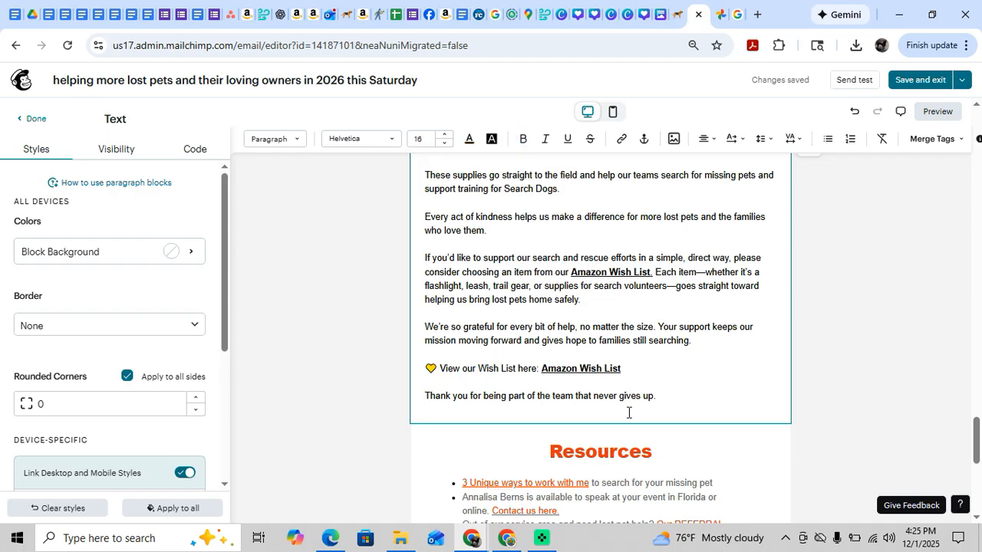
key("BackSpace")
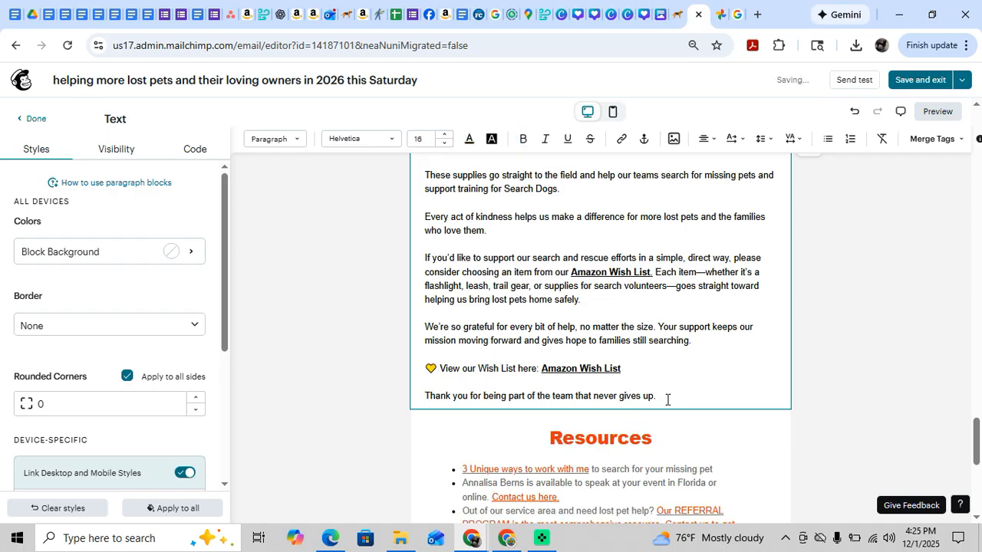
Review the newsletter's sections from Resources back up to the K9 Evaluation graphic and the 2026 registration button.
scroll(660, 357, "down", 1)
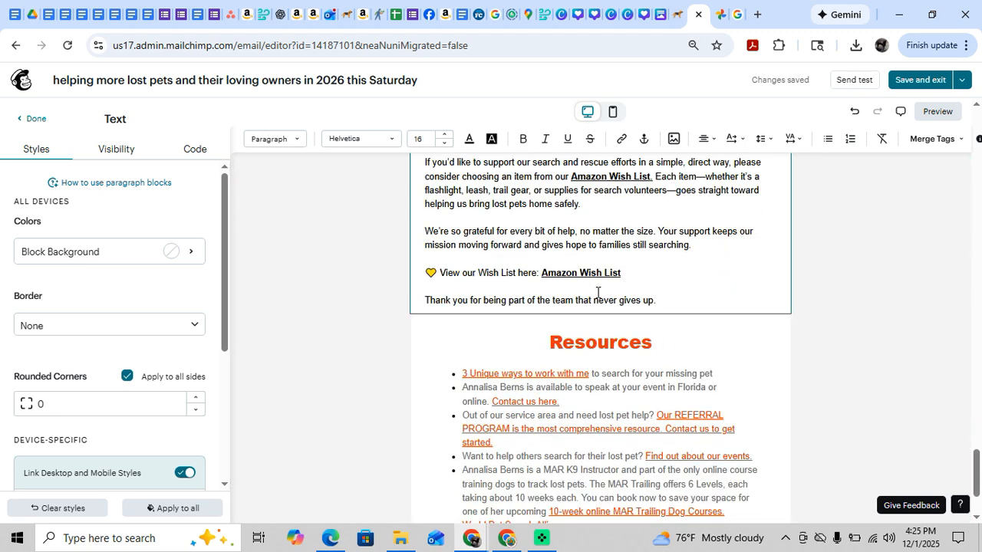
scroll(598, 292, "down", 2)
scroll(597, 292, "up", 6)
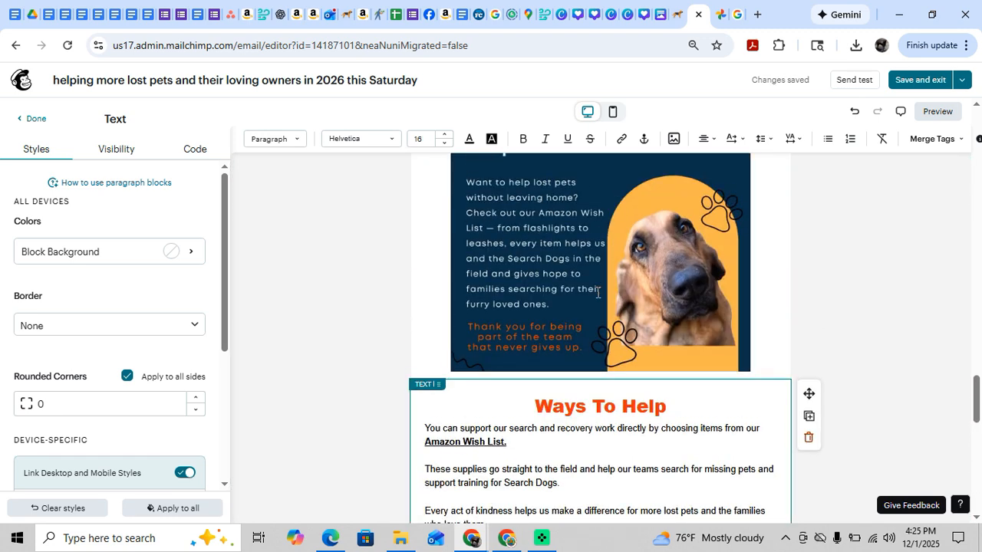
scroll(597, 299, "up", 4)
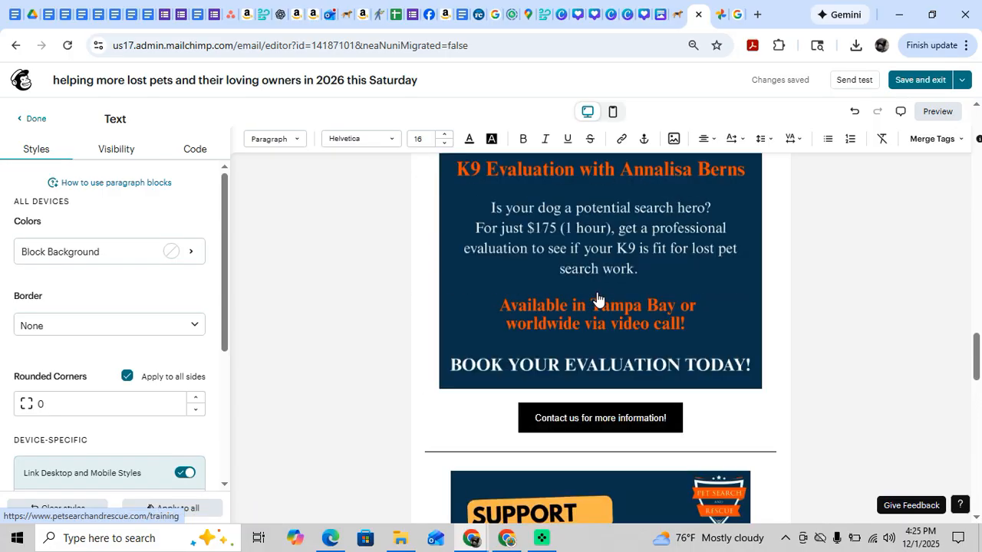
scroll(598, 299, "up", 1)
scroll(598, 298, "up", 2)
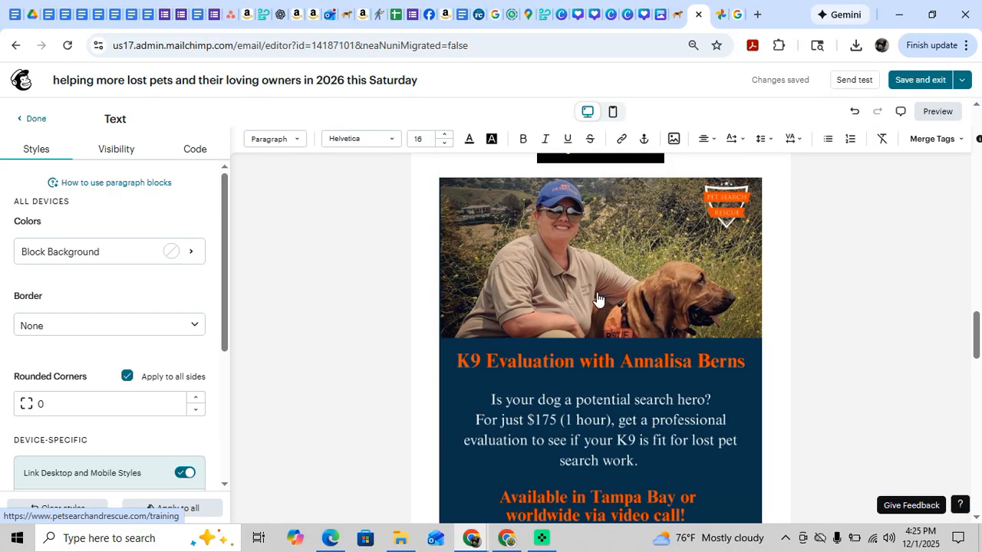
scroll(596, 300, "up", 2)
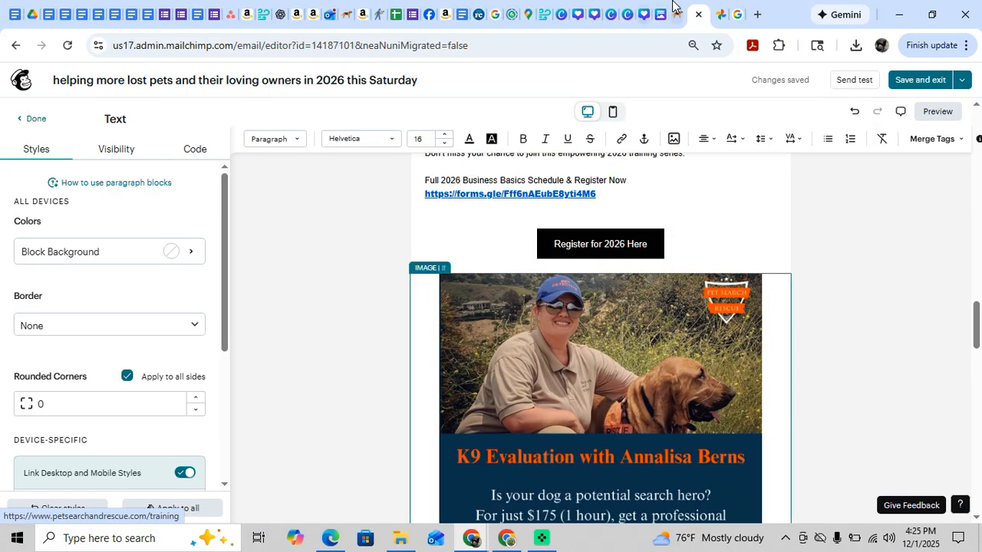
Switch to Facebook, close the wish list photo and look through the page's November posts for the DIY Catio Plans offer.
left_click(430, 15)
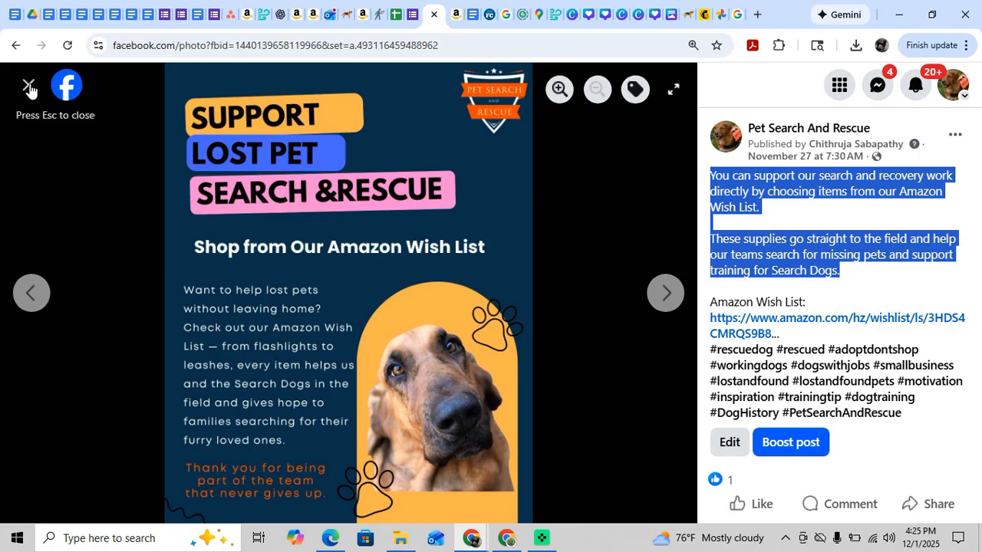
left_click(27, 82)
scroll(499, 285, "down", 6)
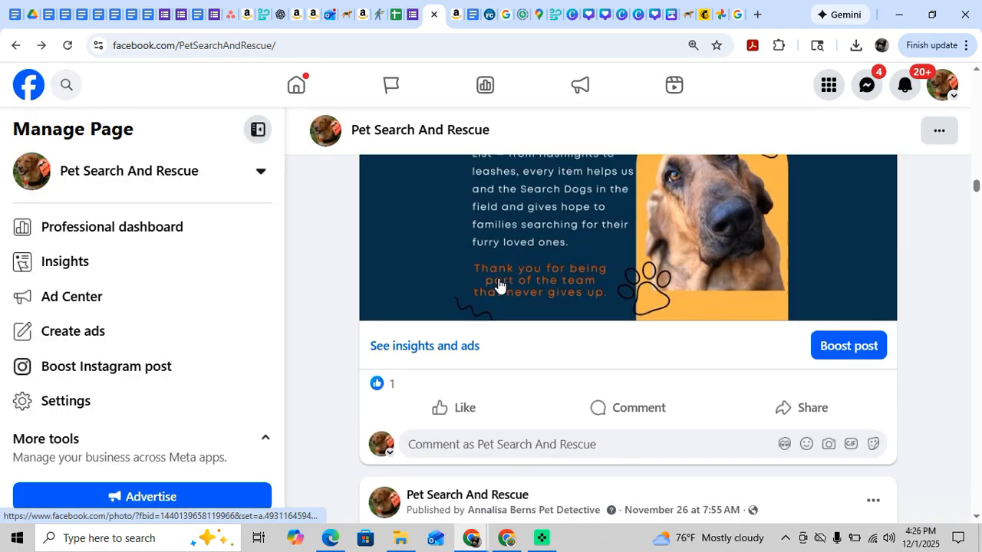
scroll(498, 284, "down", 1)
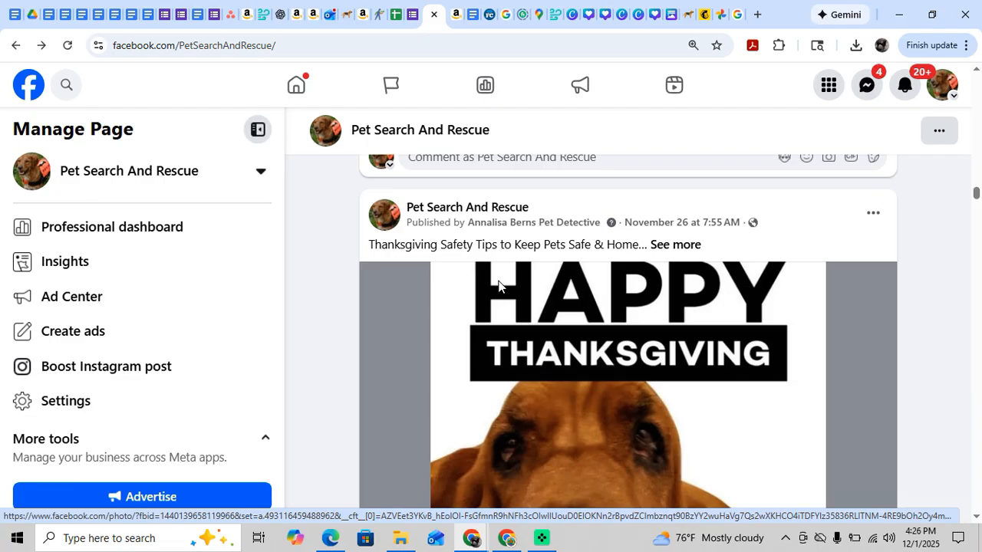
scroll(581, 322, "down", 5)
scroll(582, 320, "down", 3)
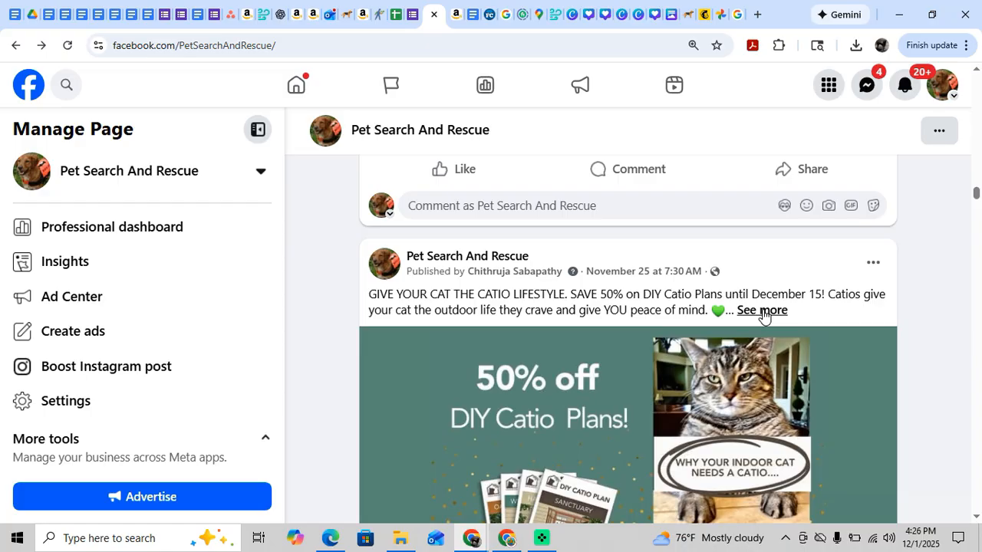
scroll(764, 315, "down", 10)
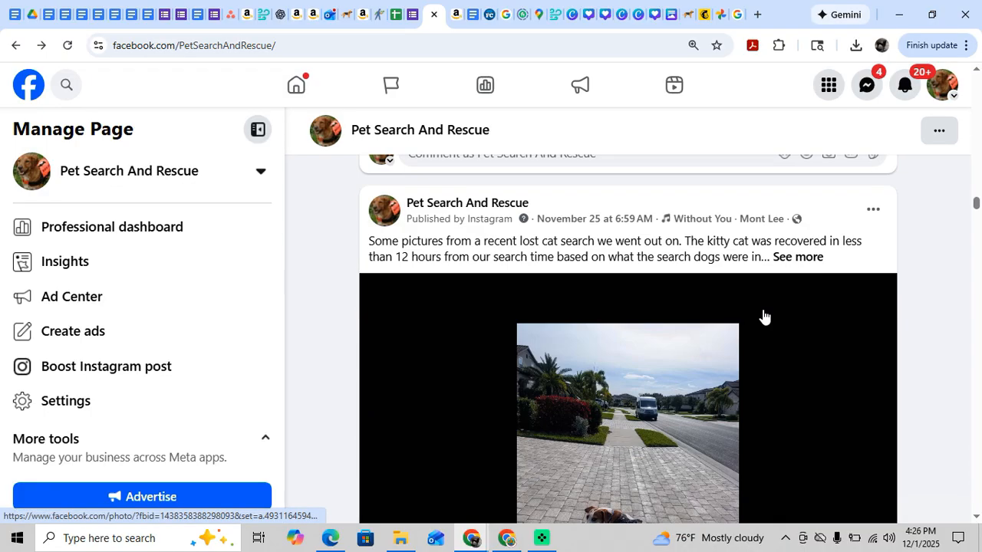
scroll(764, 314, "down", 5)
scroll(763, 314, "up", 10)
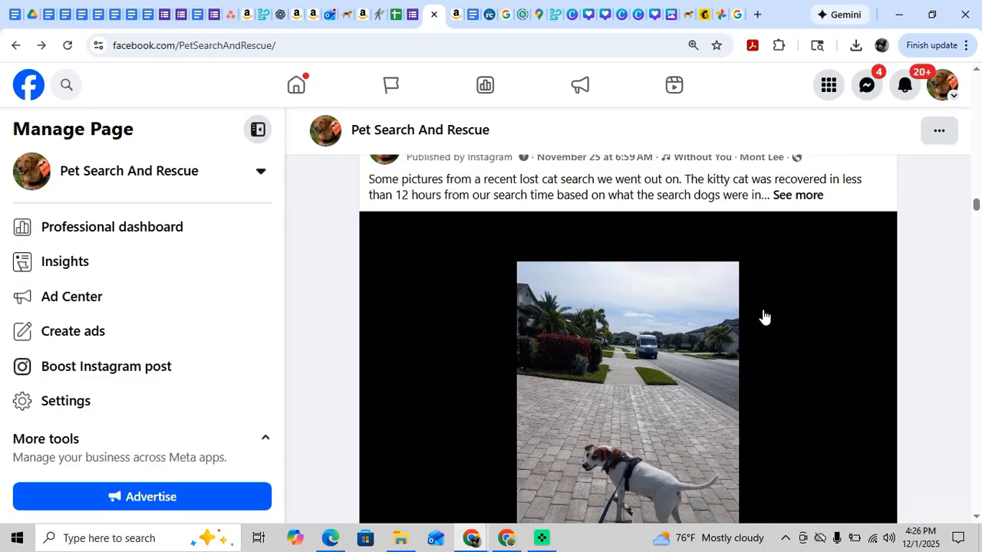
scroll(764, 315, "up", 4)
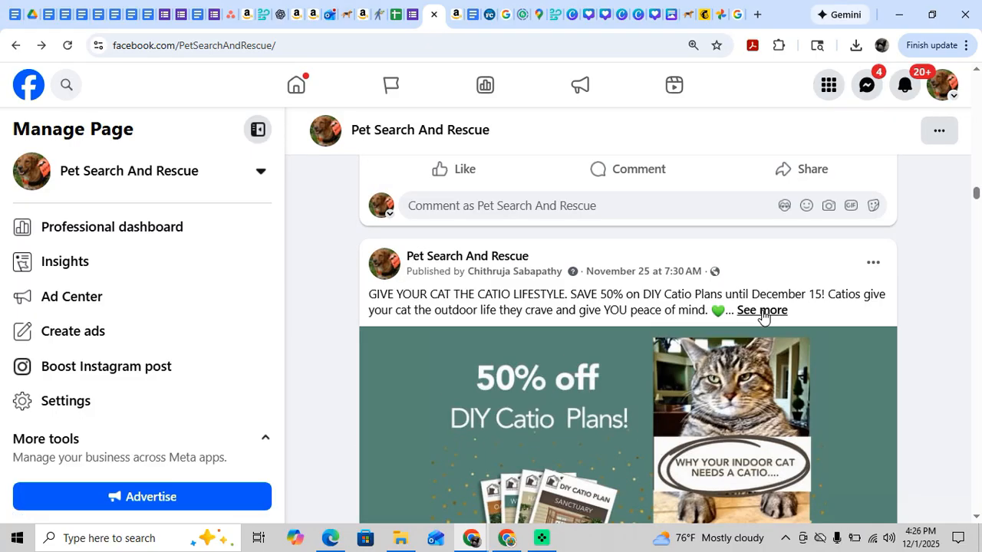
Expand the November 25 catio post and copy its full text, from "GIVE YOUR CAT THE CATIO LIFESTYLE" through the DIY Plans link.
left_click(762, 310)
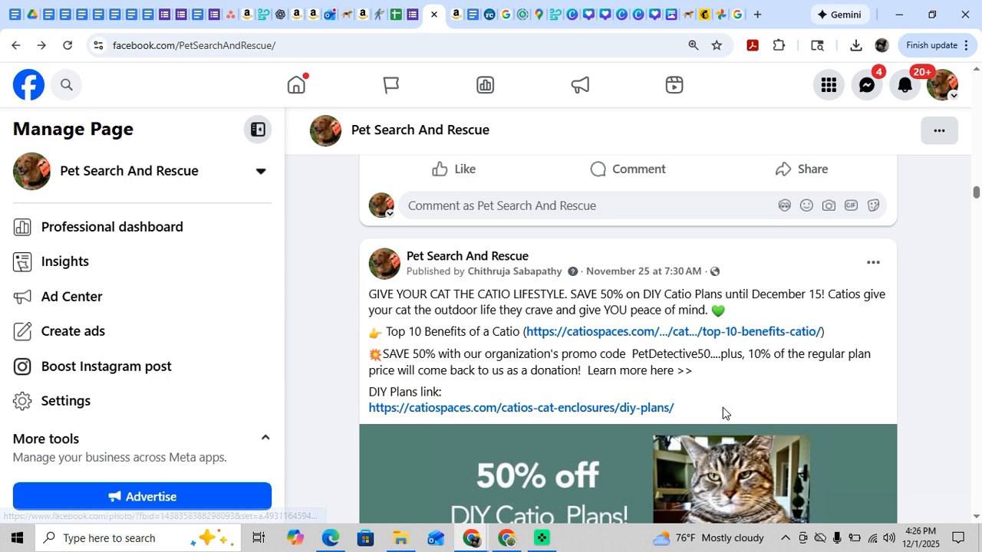
left_click_drag(723, 413, 362, 299)
right_click(414, 303)
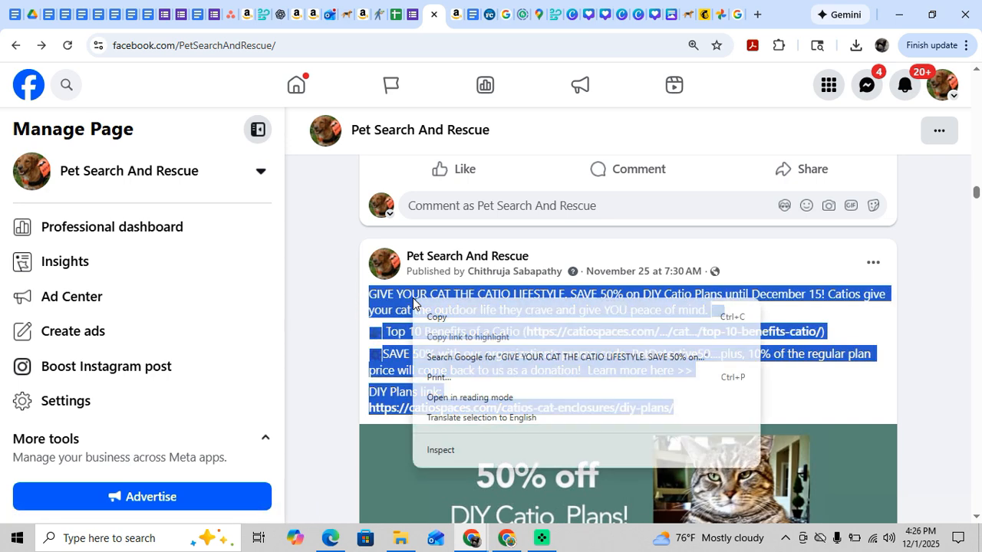
left_click(439, 317)
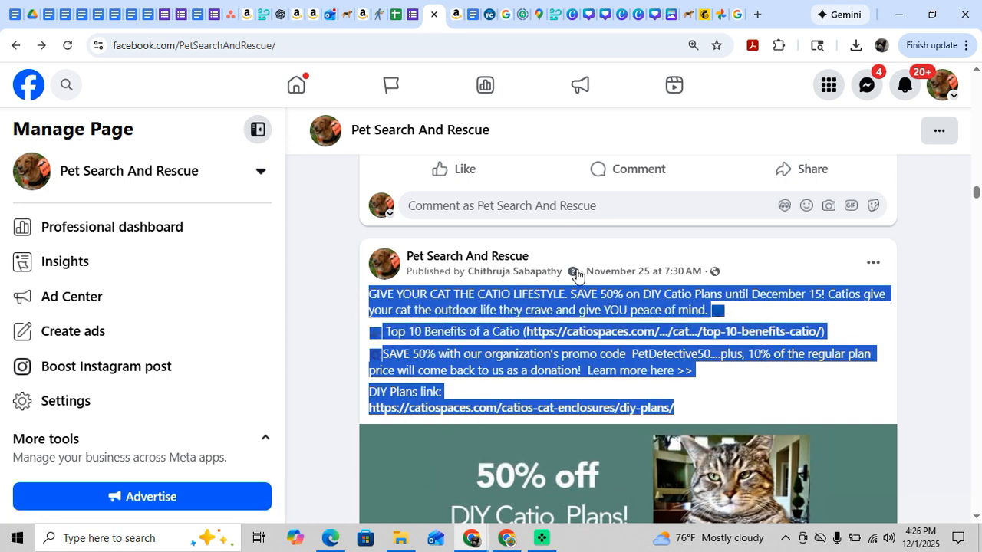
Switch to the Mailchimp newsletter and select the K9 Evaluation graphic below the "Register for 2026 Here" button.
left_click(706, 21)
scroll(615, 289, "up", 3)
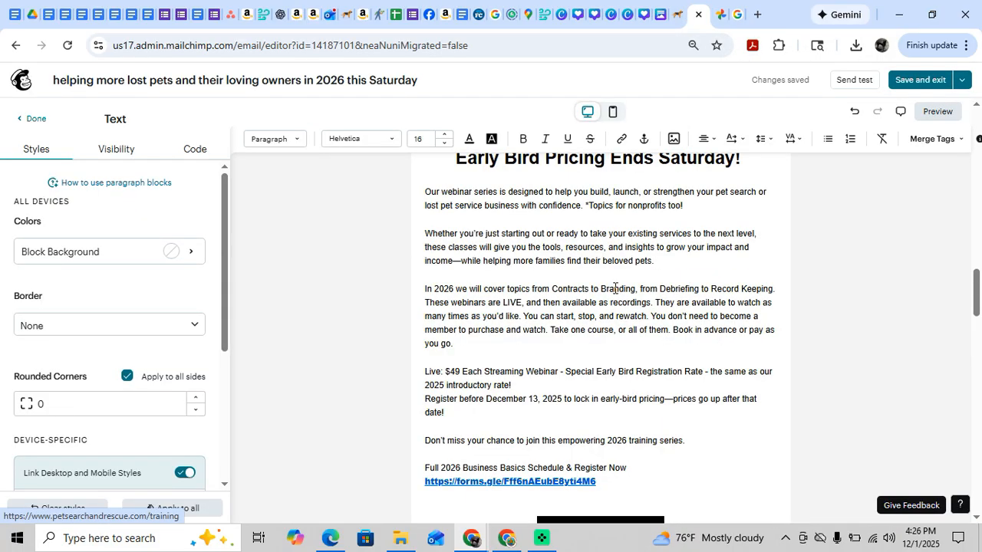
scroll(614, 288, "up", 6)
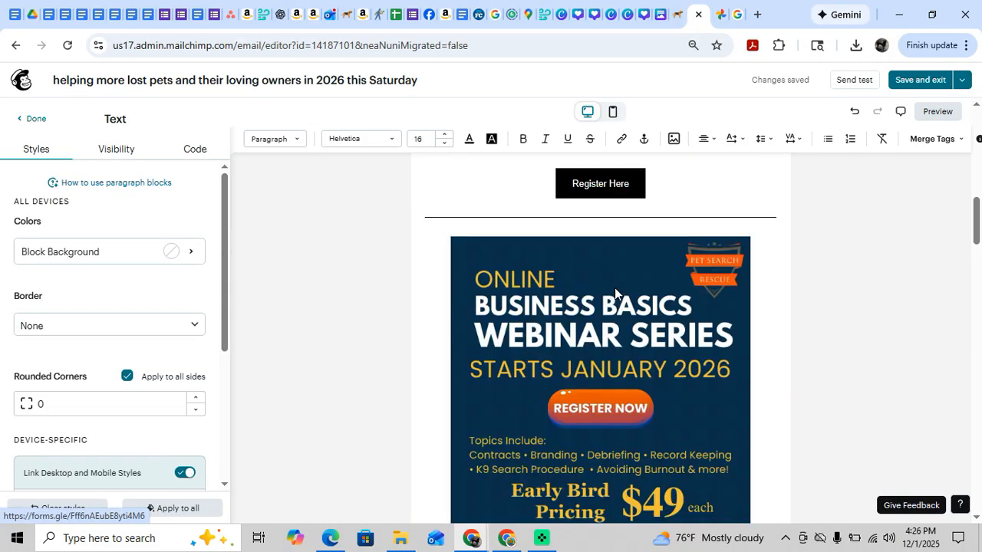
scroll(614, 287, "up", 5)
scroll(616, 290, "down", 5)
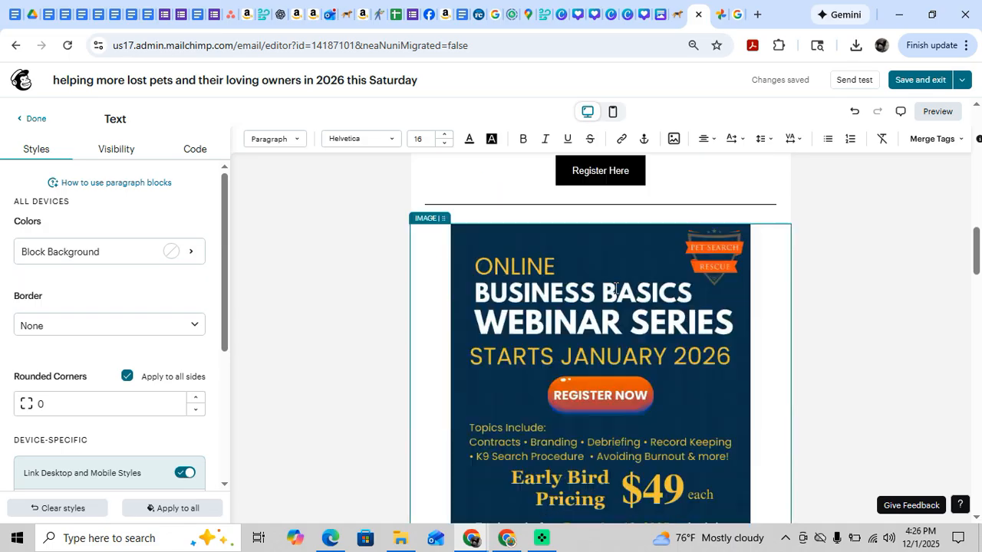
scroll(616, 289, "down", 10)
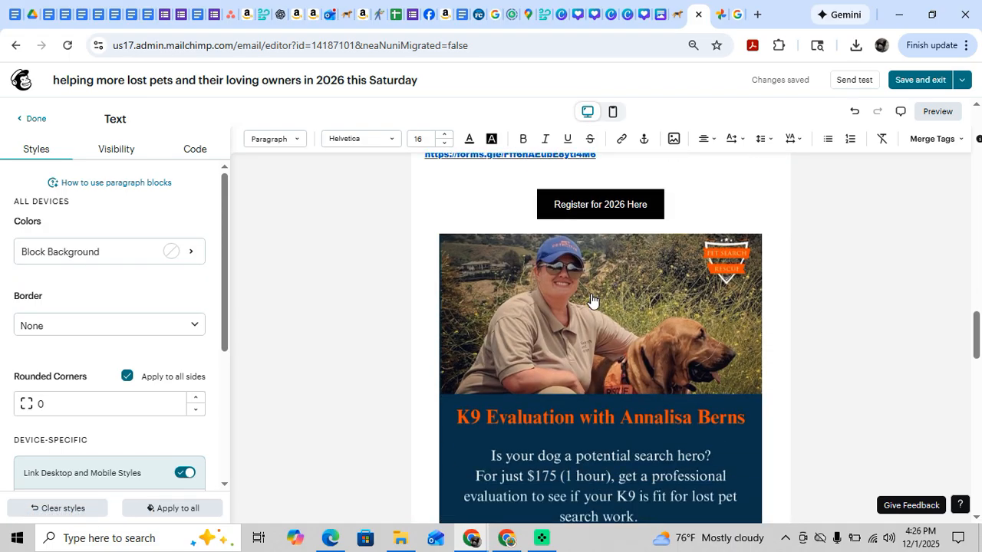
scroll(593, 301, "down", 1)
left_click(577, 306)
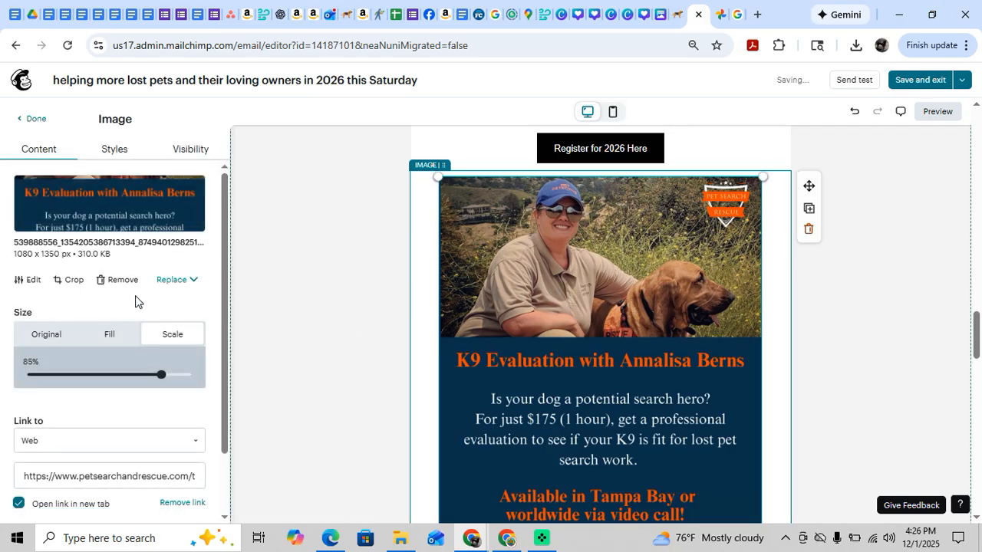
left_click(177, 285)
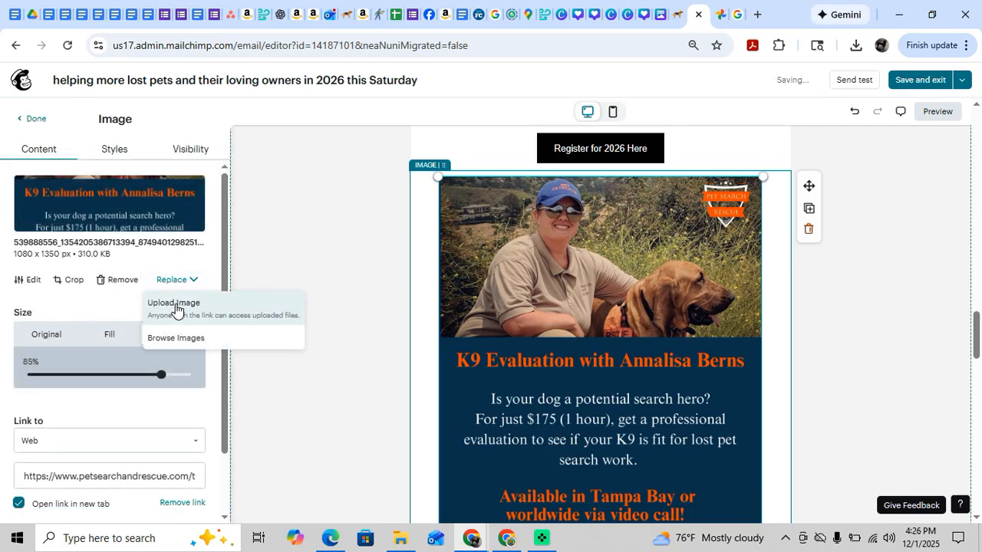
left_click(179, 300)
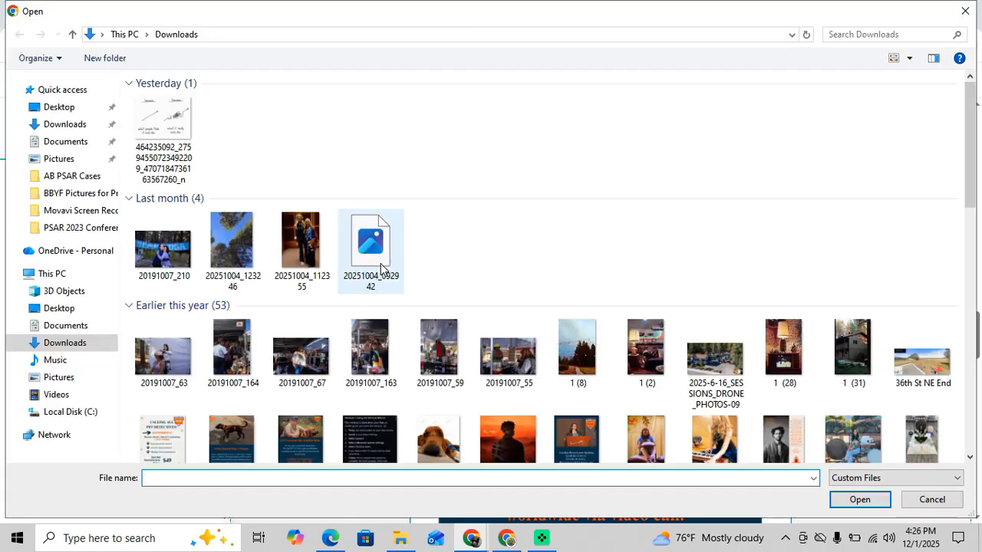
left_click(964, 11)
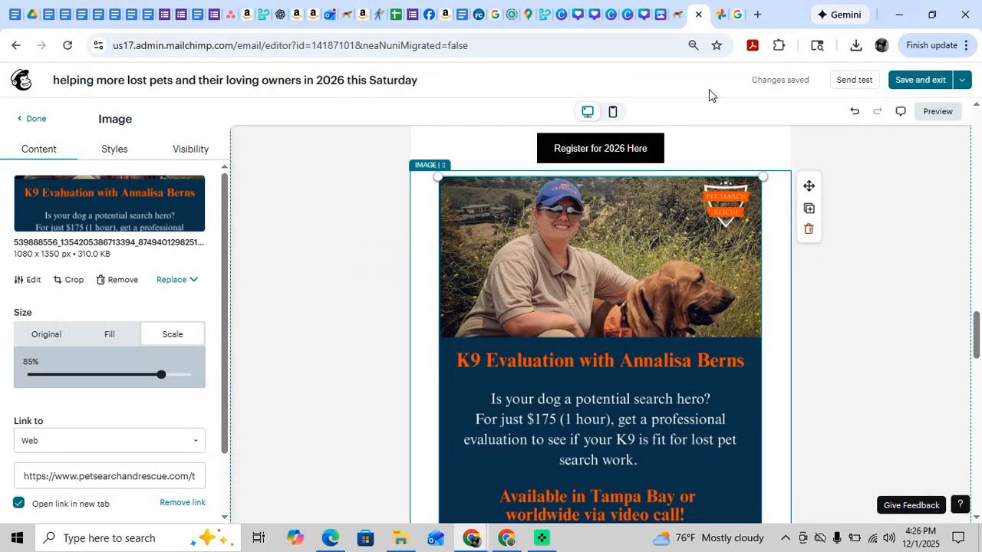
Look through the uploaded images in Content Studio for a catio graphic, and close it without choosing one.
left_click(176, 282)
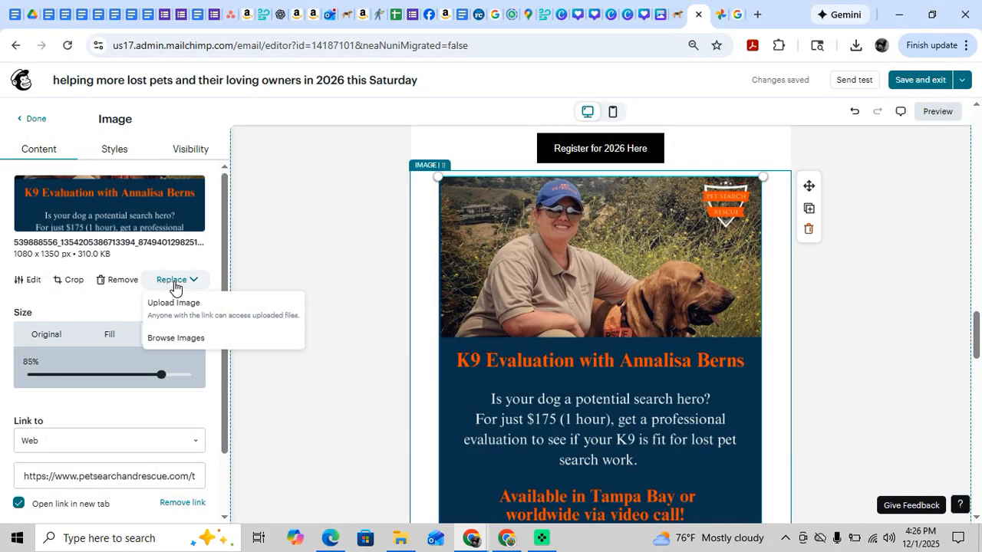
left_click(181, 339)
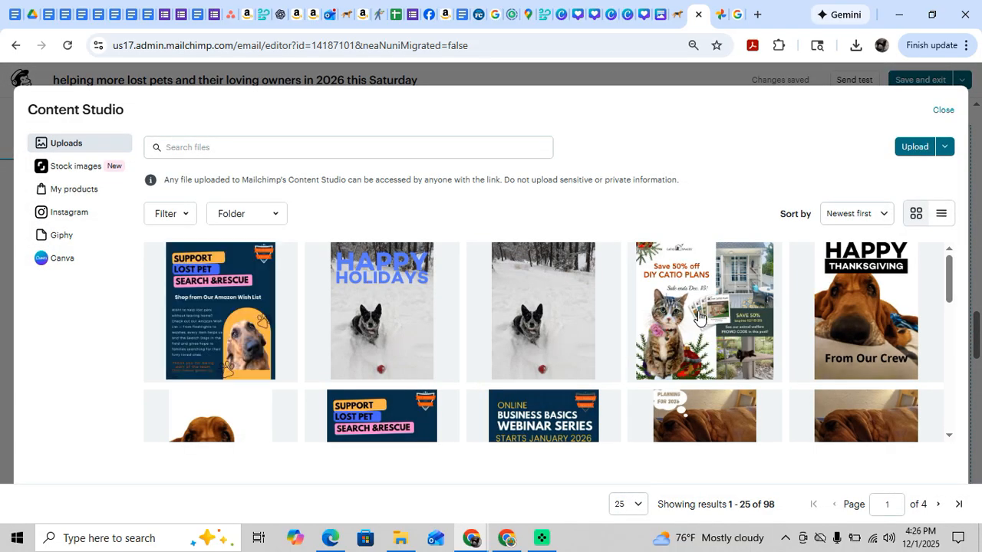
scroll(699, 317, "down", 2)
scroll(700, 317, "down", 2)
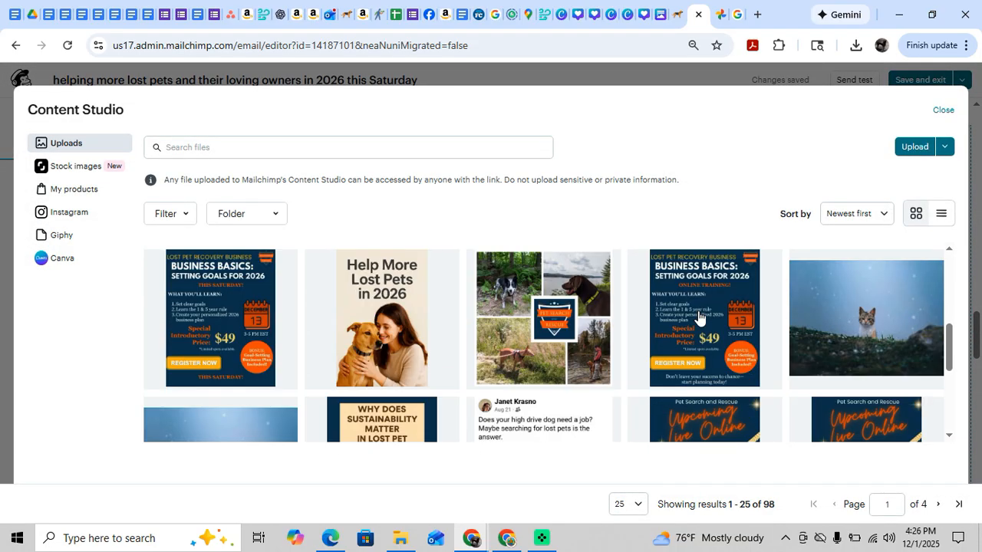
scroll(699, 317, "down", 5)
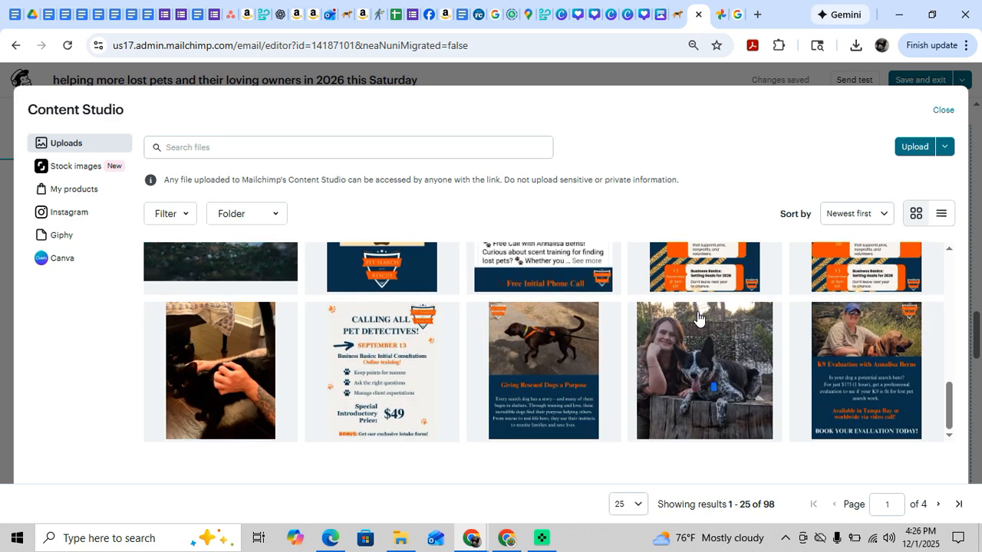
scroll(698, 318, "up", 8)
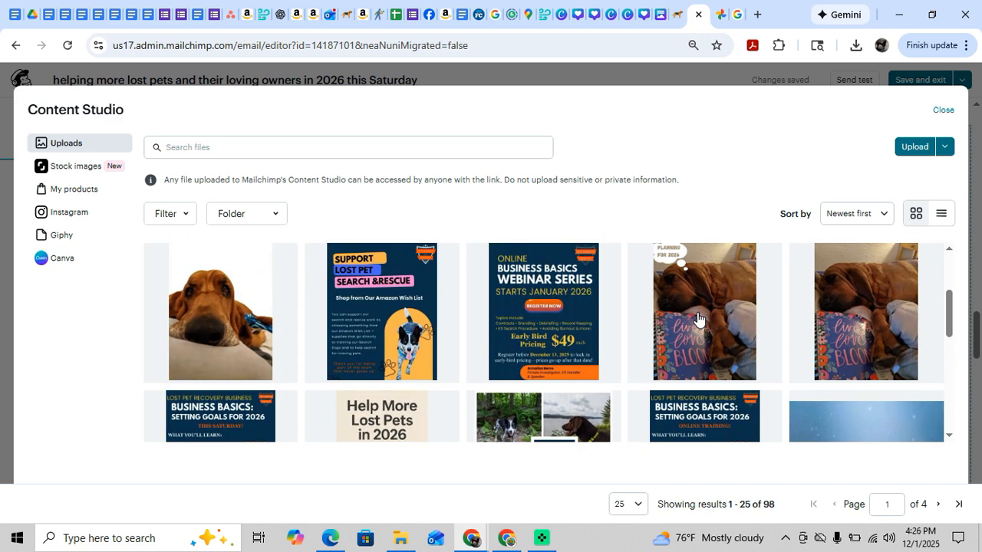
scroll(698, 318, "up", 2)
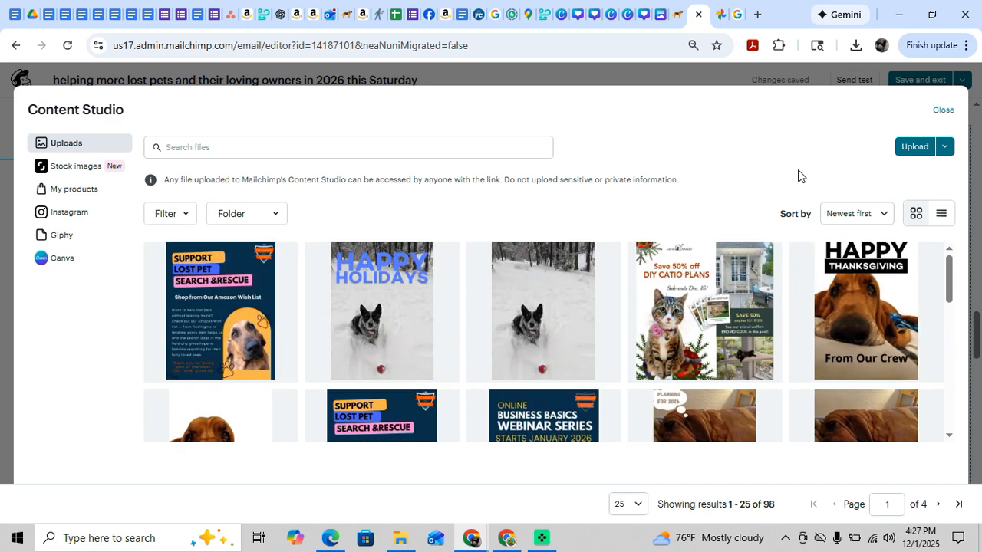
left_click(942, 111)
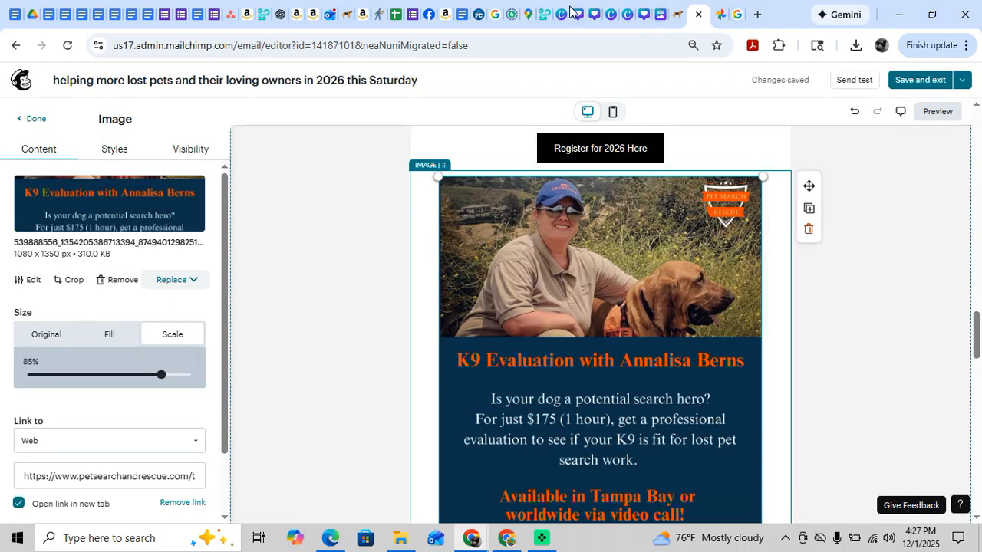
Switch to Facebook and save the post's "50% off DIY Catio Plans!" graphic to Downloads as a JPEG image.
left_click(432, 23)
scroll(591, 346, "down", 4)
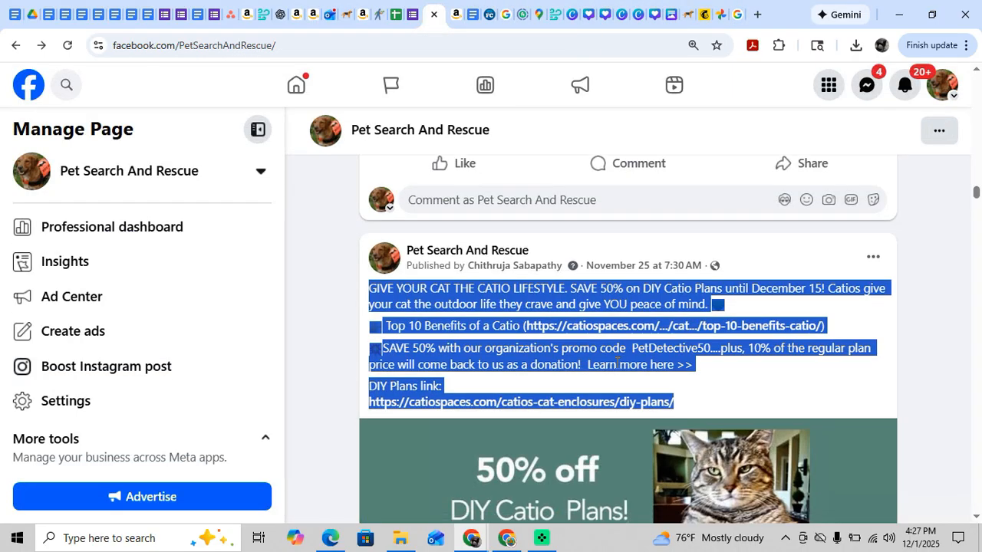
left_click(576, 322)
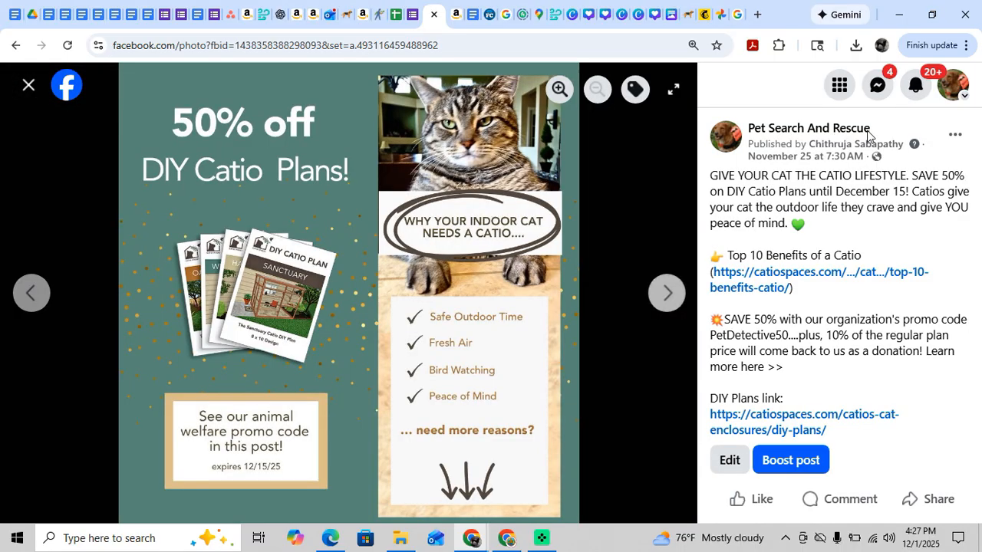
right_click(472, 149)
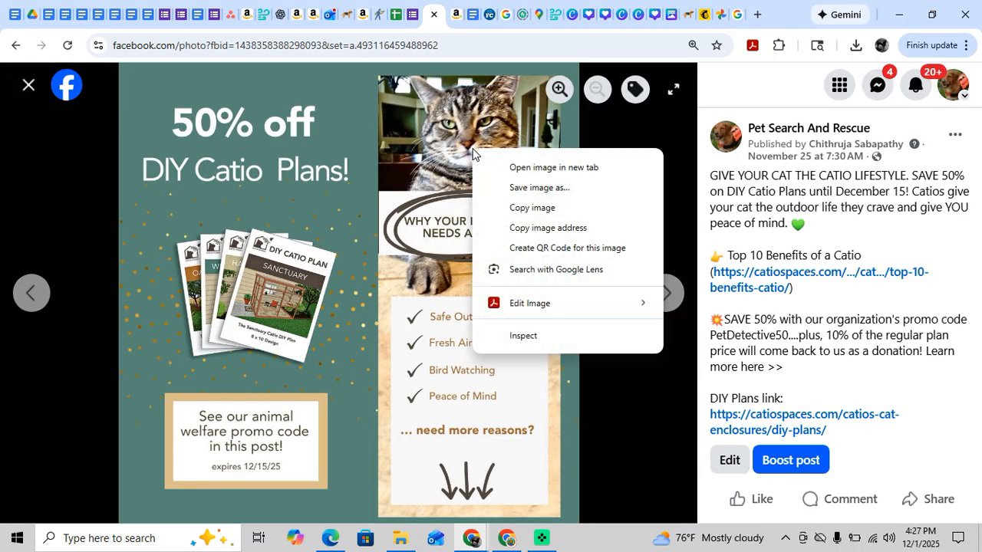
left_click(495, 193)
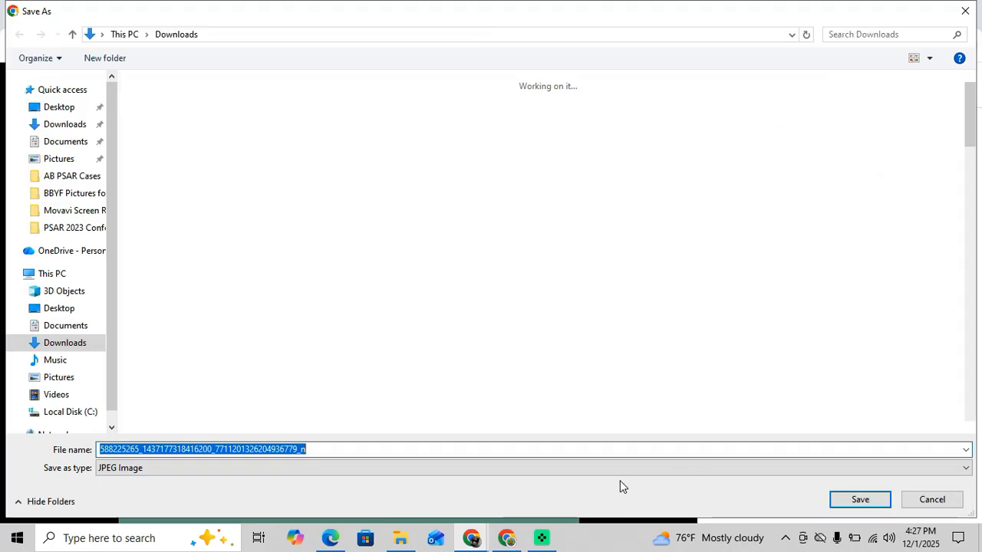
left_click(857, 499)
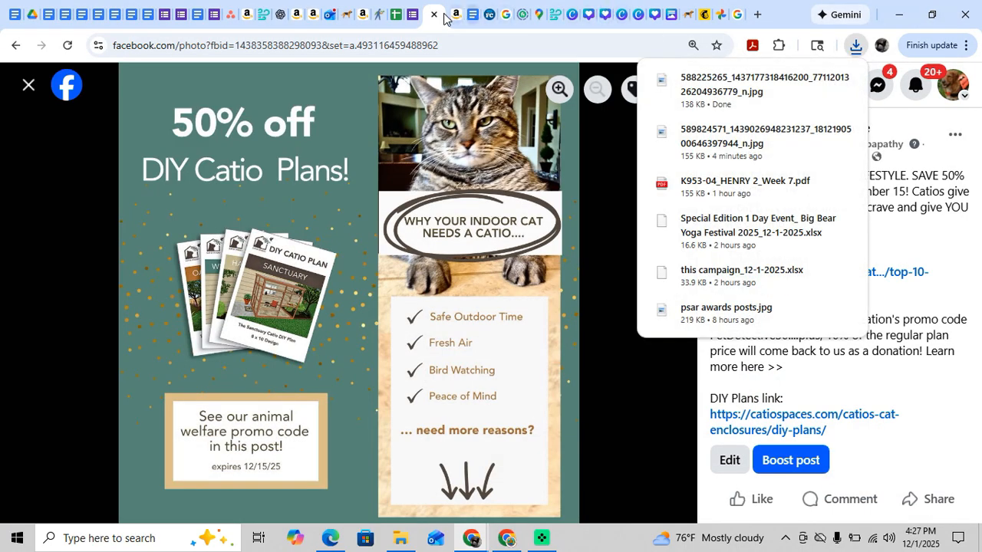
Back in the Mailchimp newsletter, replace the K9 Evaluation graphic by uploading the saved DIY Catio Plans image from Downloads.
left_click(705, 15)
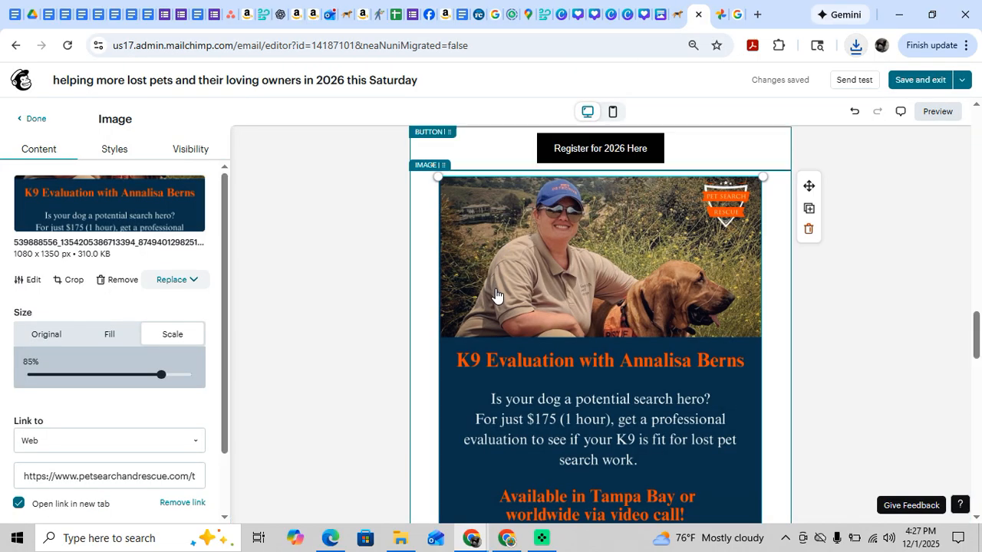
left_click(161, 282)
left_click(190, 313)
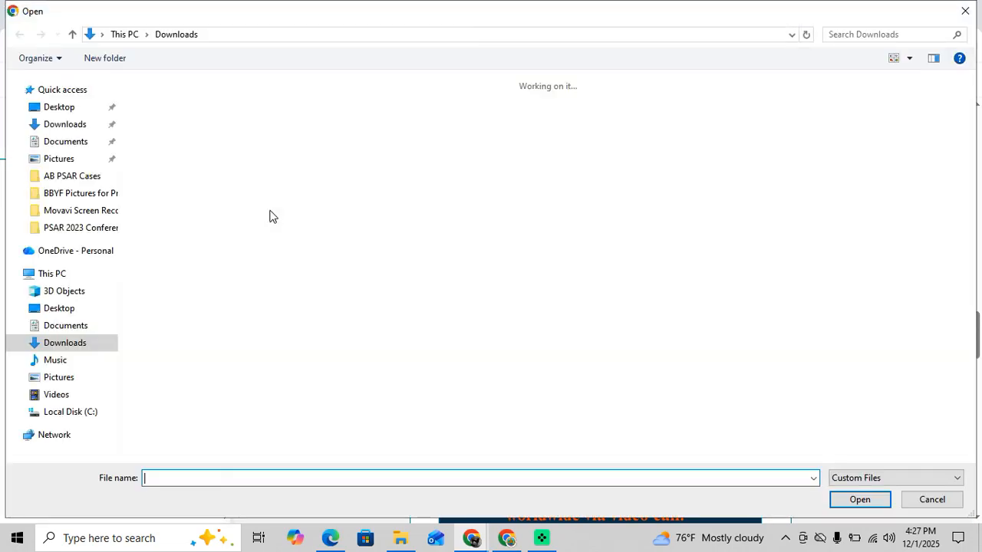
left_click(168, 129)
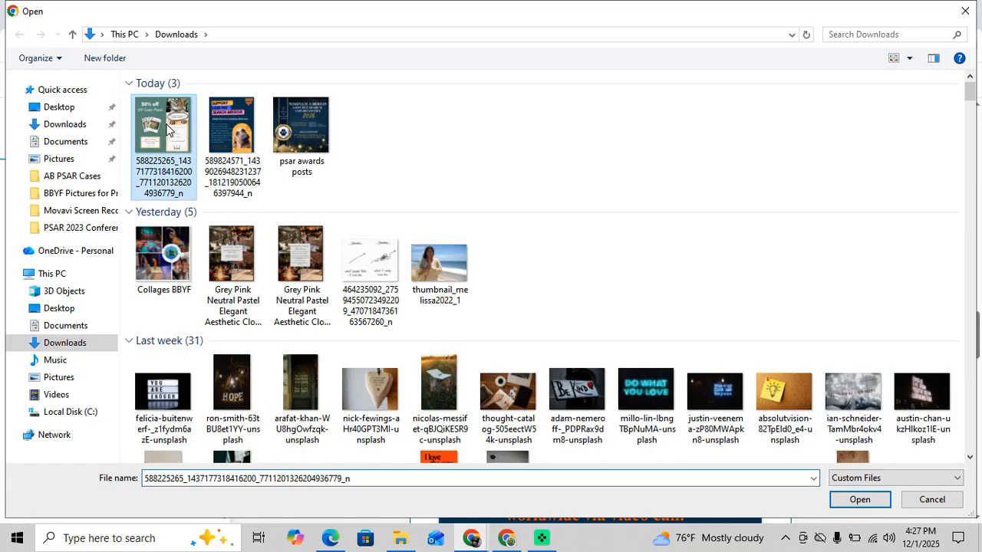
left_click(851, 500)
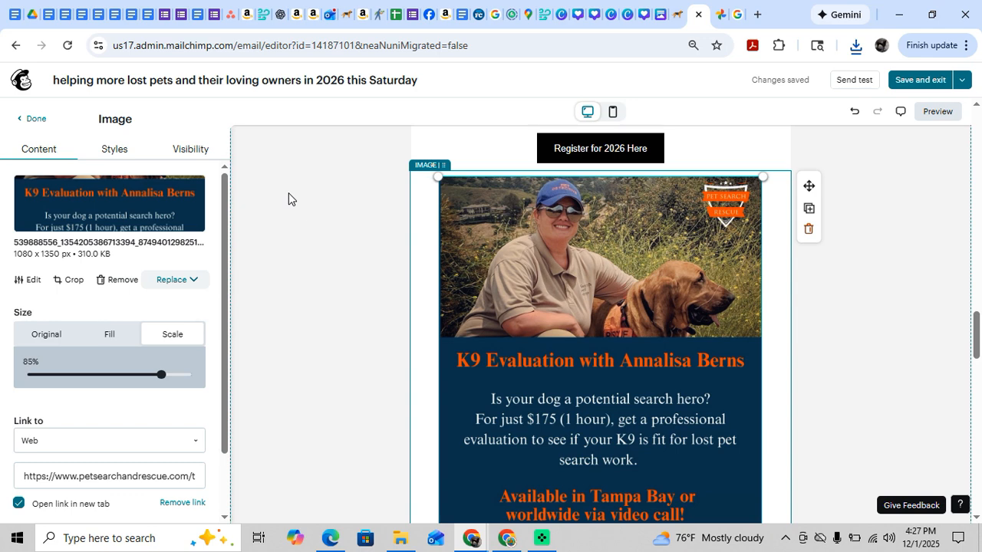
scroll(460, 276, "down", 3)
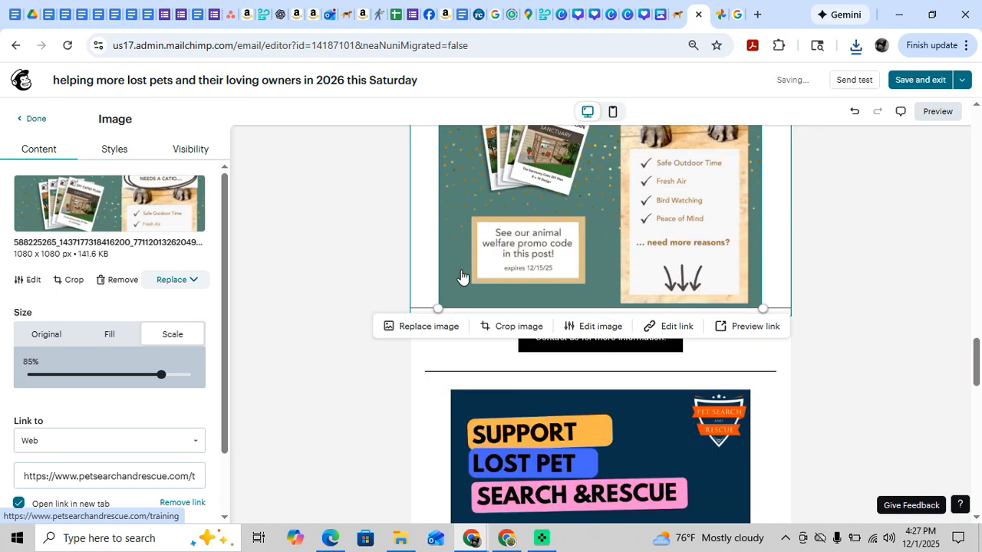
Add a paragraph block between the DIY Catio Plans graphic and the "Contact us for more information!" button, and paste the copied promotion text.
scroll(461, 276, "down", 3)
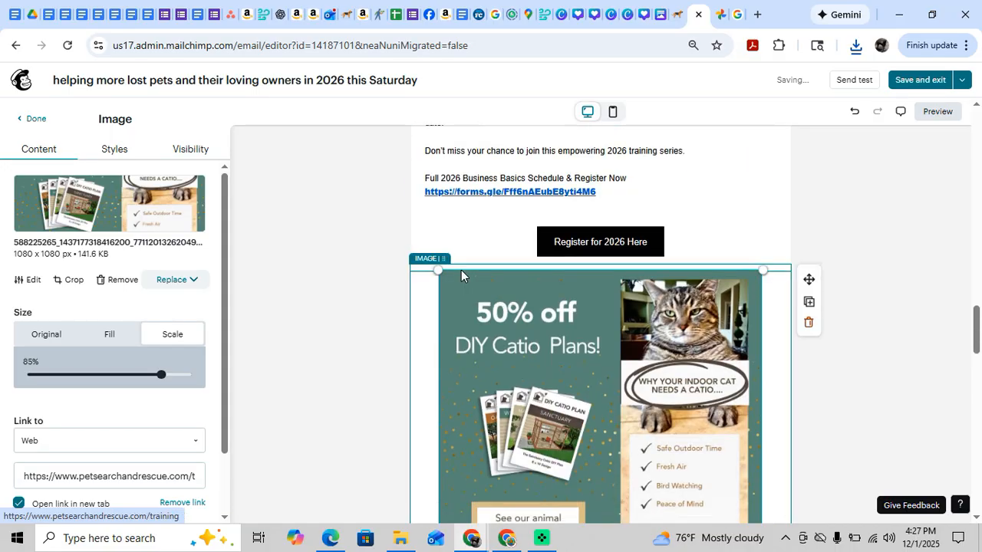
scroll(461, 270, "up", 5)
scroll(463, 276, "up", 9)
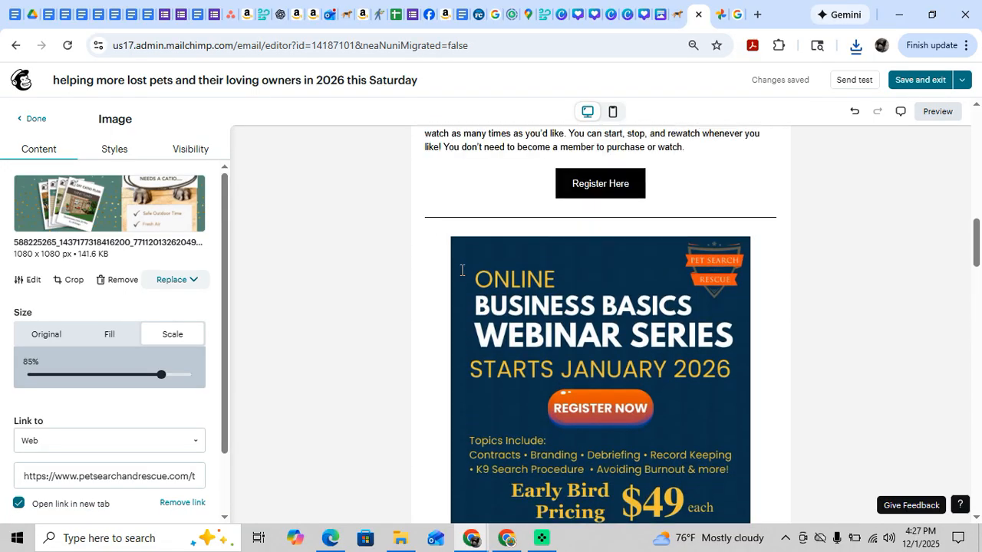
scroll(468, 287, "down", 9)
scroll(474, 296, "down", 5)
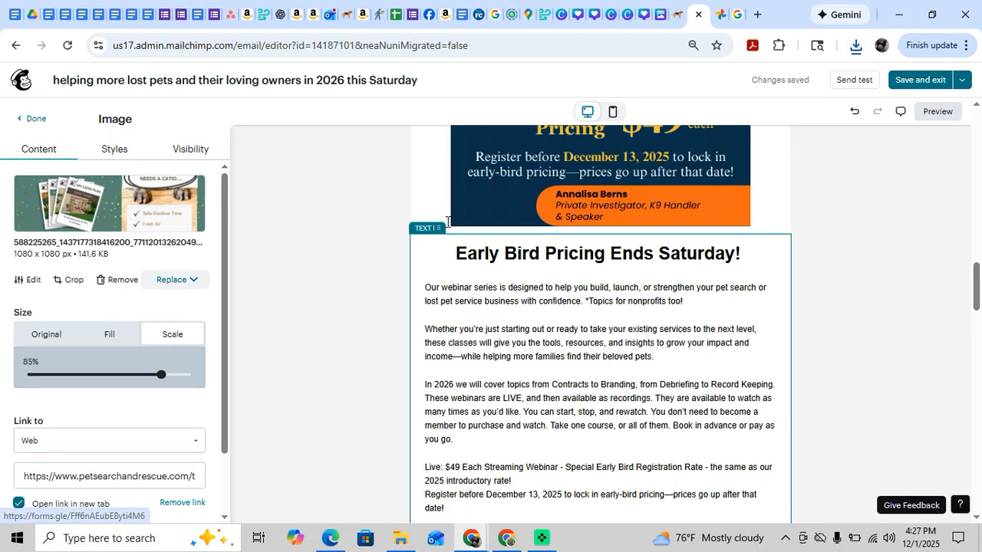
scroll(462, 276, "down", 4)
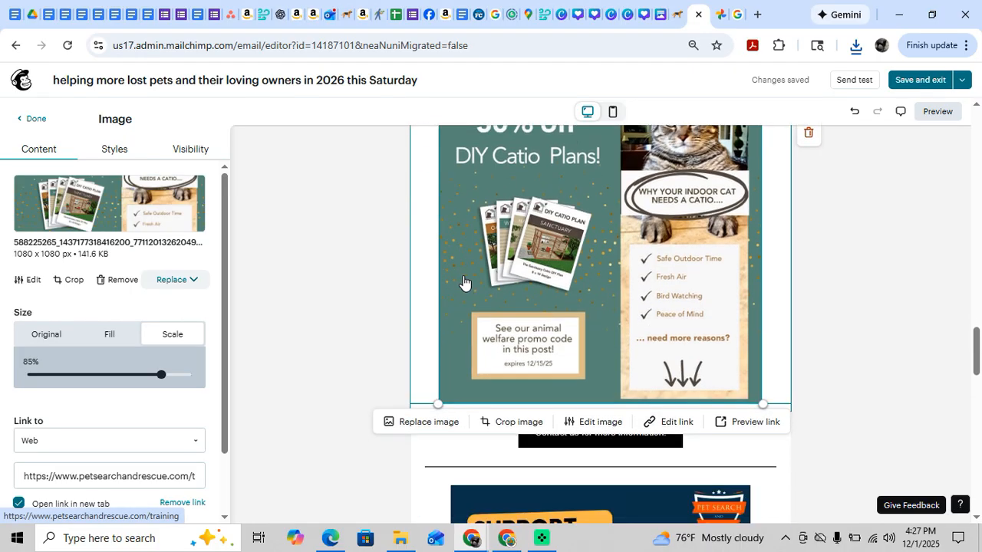
left_click(35, 119)
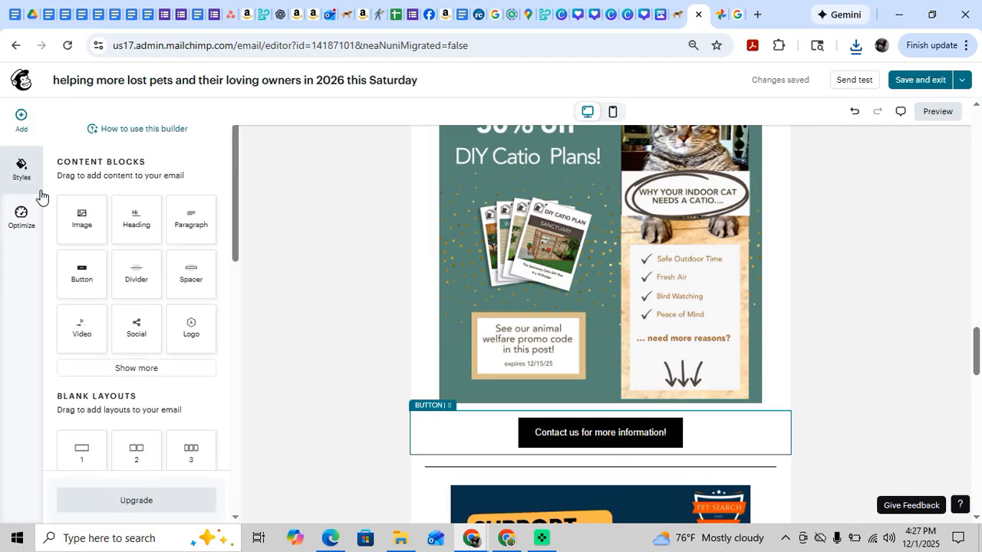
left_click_drag(189, 227, 616, 418)
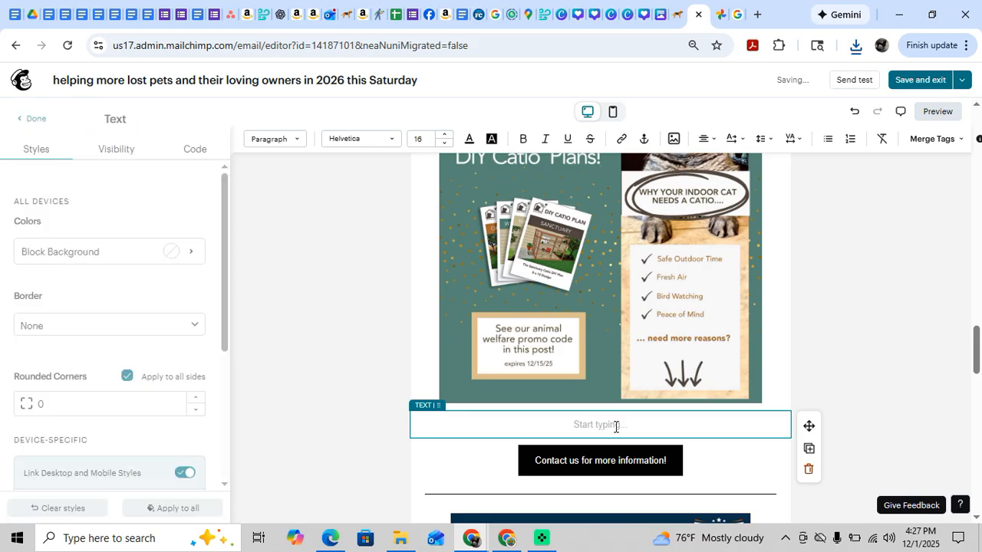
key("ctrl+v")
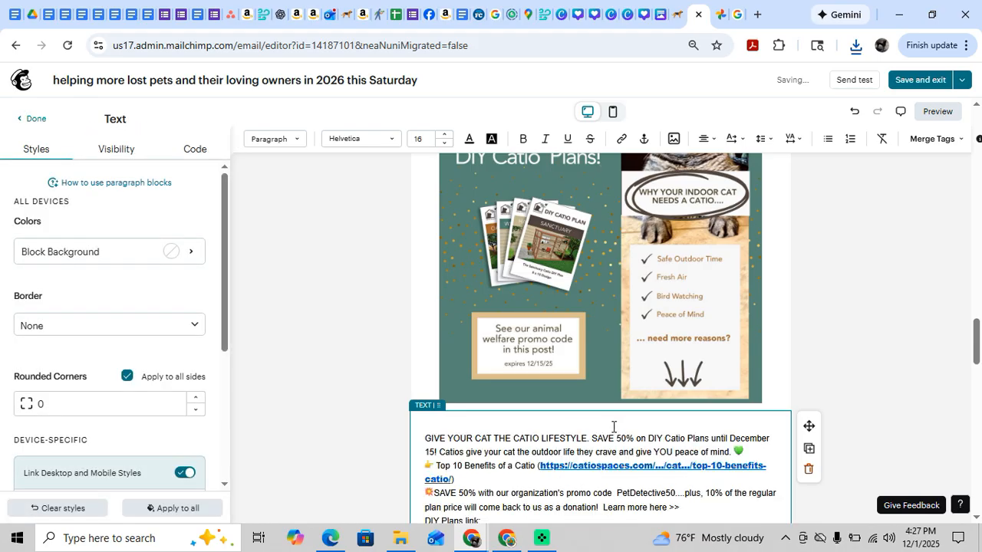
Remove the blank line at the start of the pasted catio text and delete the "DIY Plans link:" line.
scroll(533, 445, "up", 5)
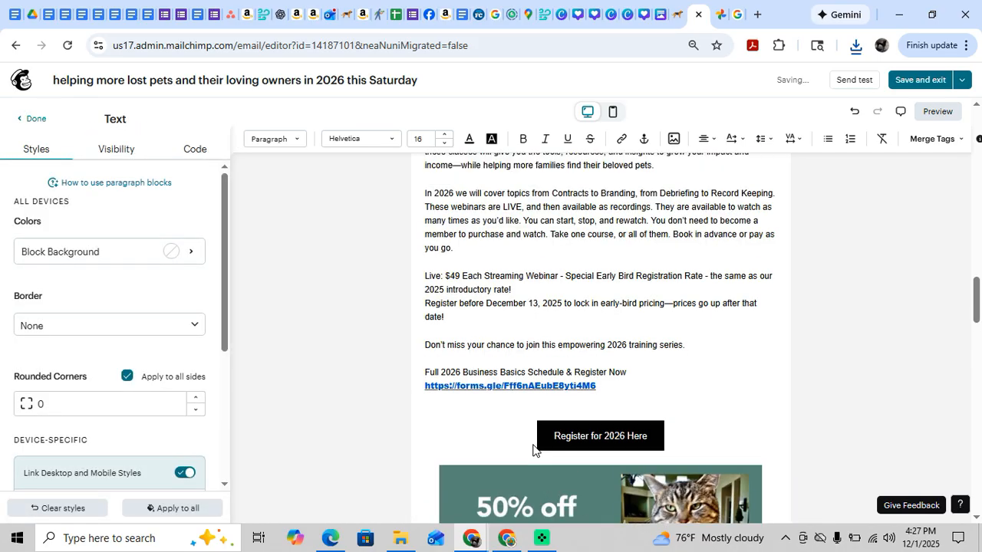
scroll(535, 447, "down", 4)
scroll(533, 449, "down", 3)
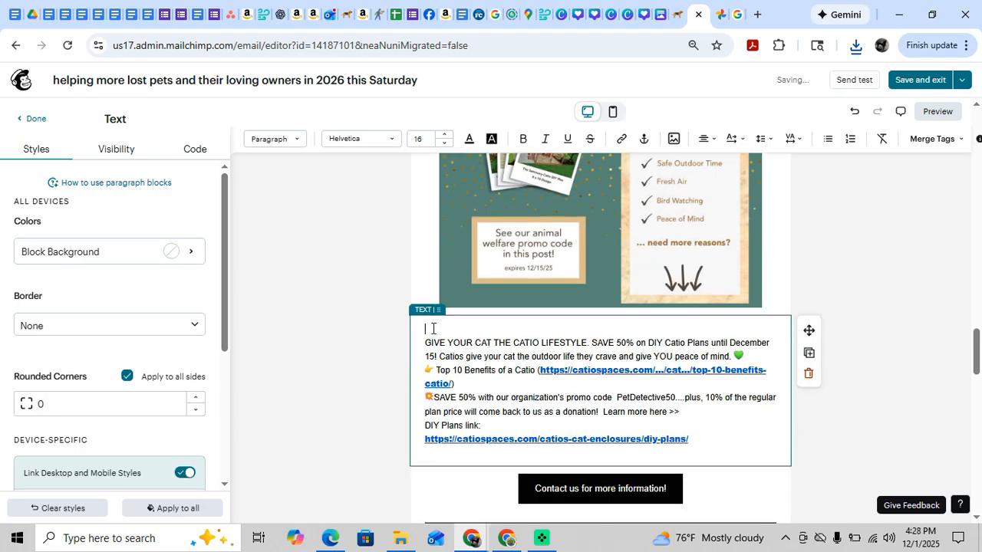
key("Delete")
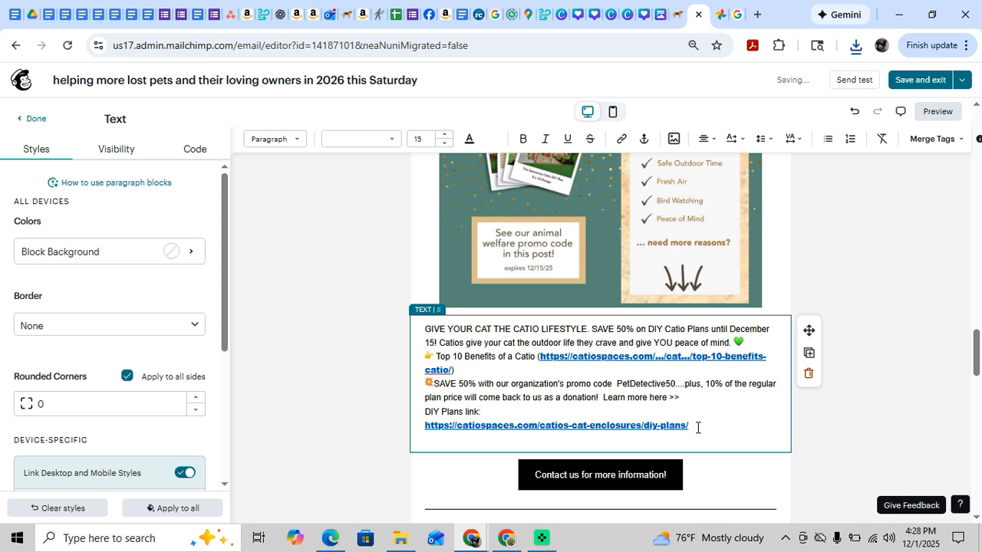
left_click(685, 397)
left_click(409, 416, "shift")
key("BackSpace")
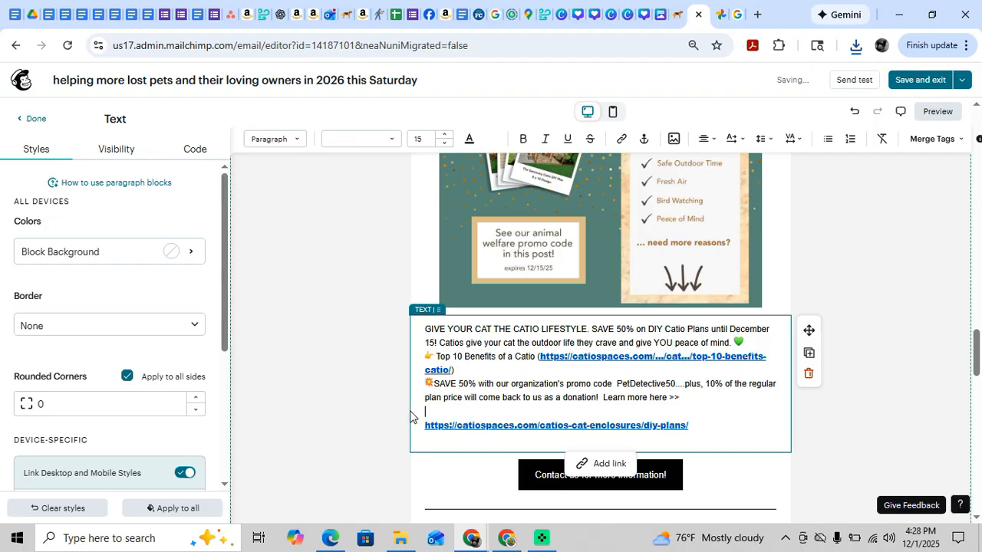
key("Delete")
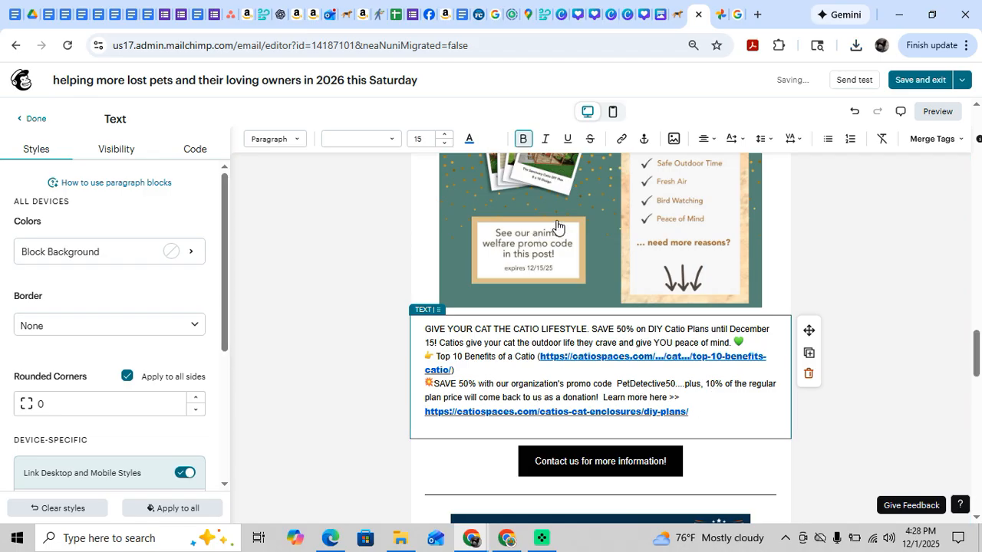
Delete the "Top 10 Benefits of a Catio" line with its link, keeping one blank line before the "SAVE 50%" paragraph.
left_click(691, 404)
left_click_drag(689, 412, 426, 415)
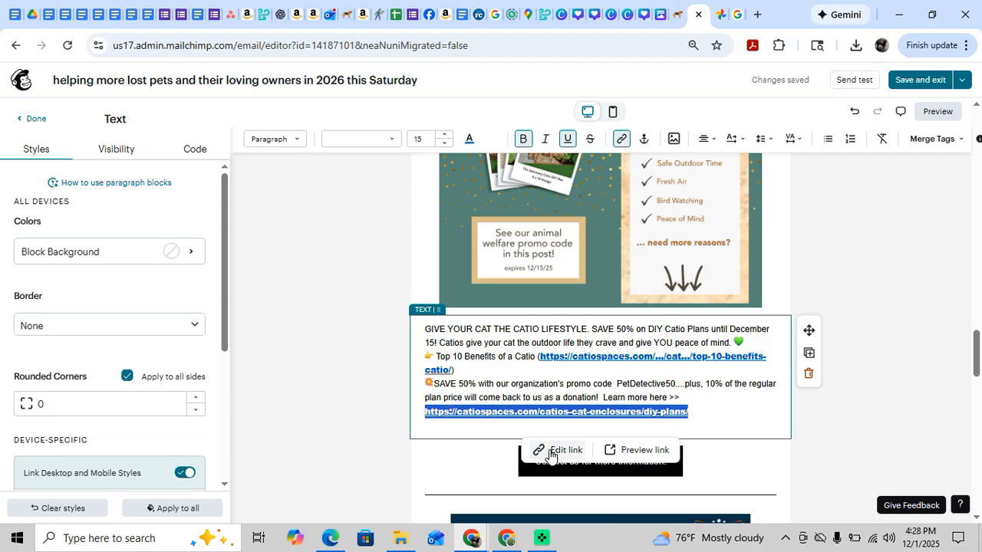
left_click(457, 369)
left_click_drag(457, 368, 421, 358)
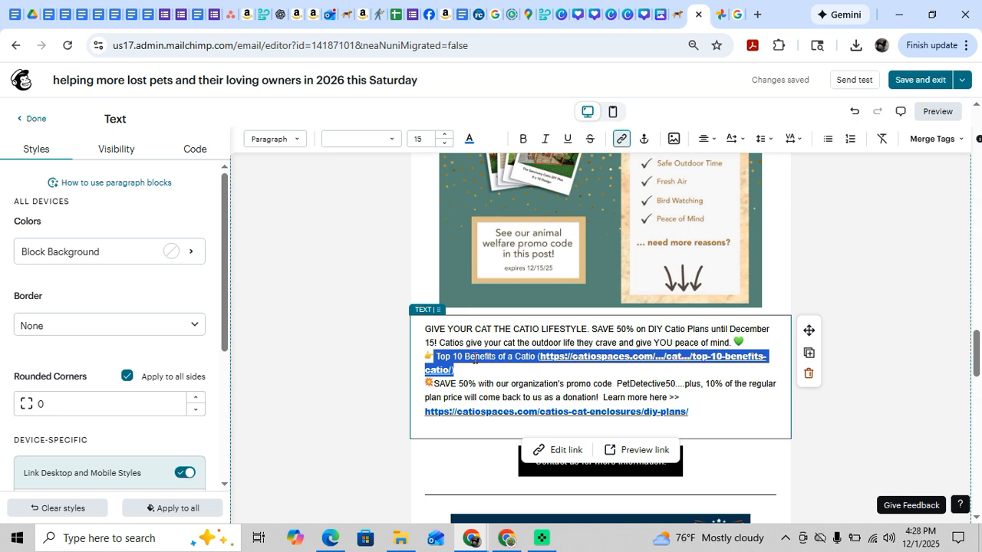
key("BackSpace")
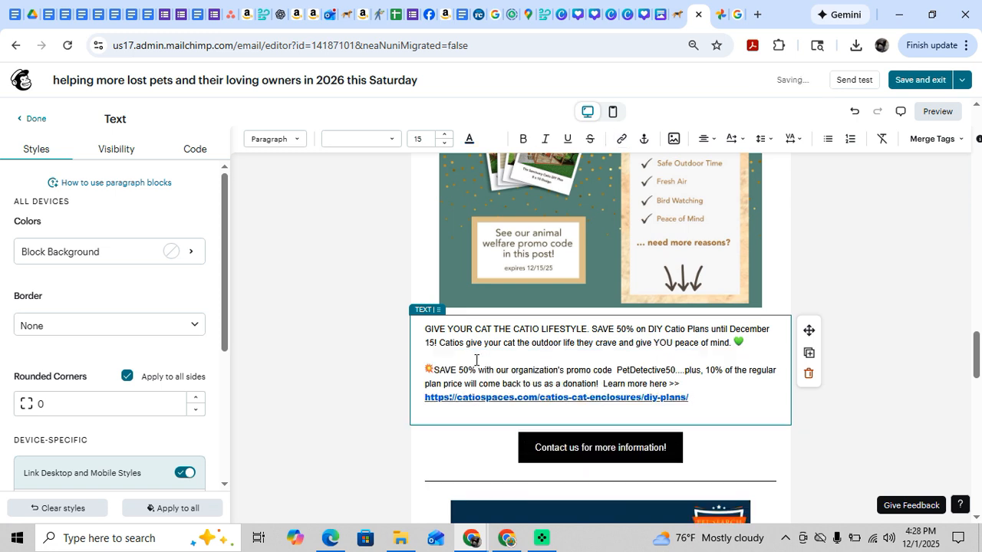
key("BackSpace")
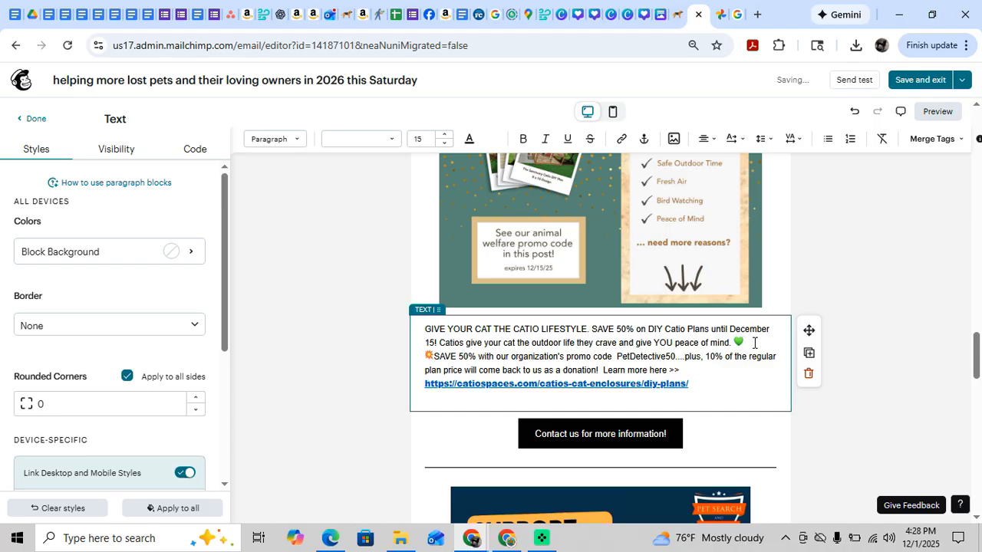
key("Return")
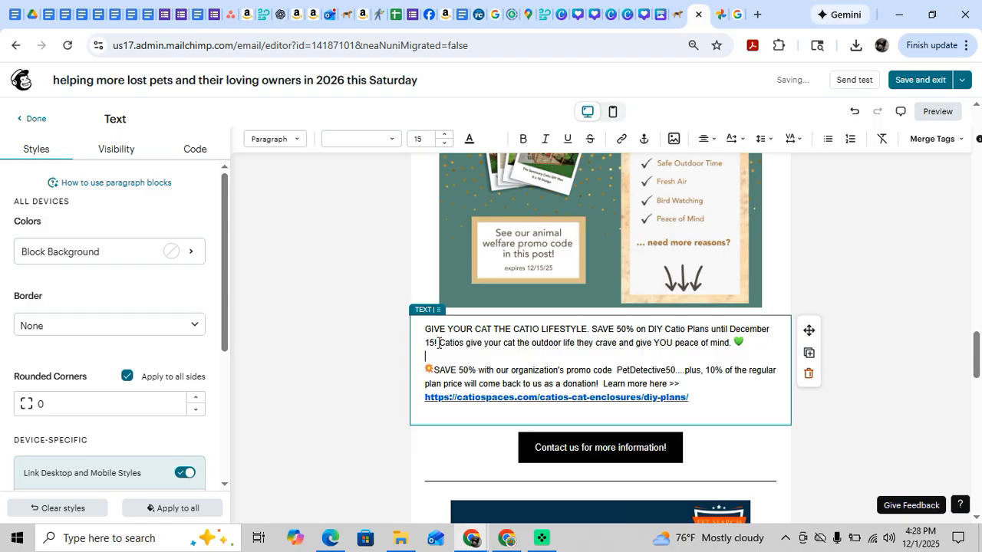
Make the deadline "December 15!" bold in the first catio paragraph.
left_click_drag(439, 343, 730, 325)
left_click(522, 139)
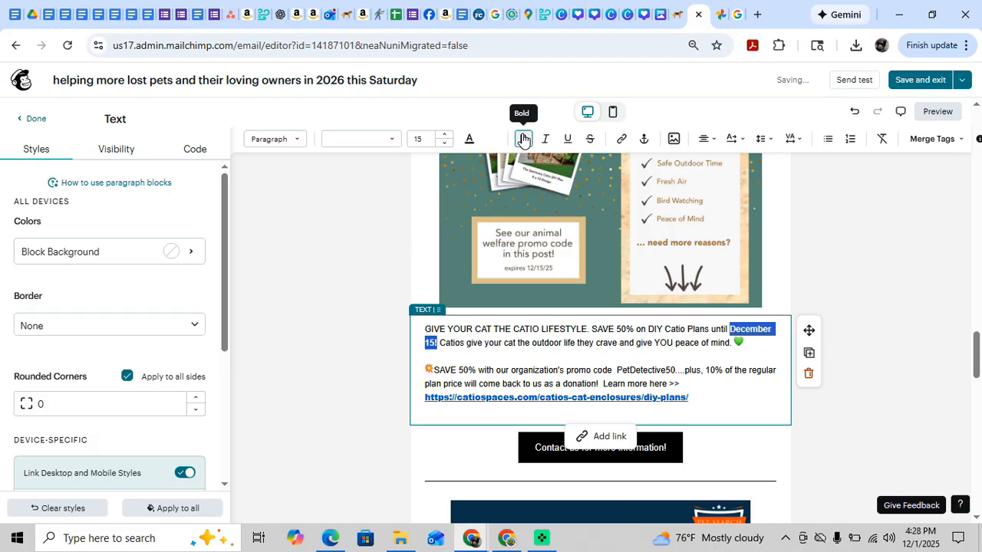
left_click(605, 343)
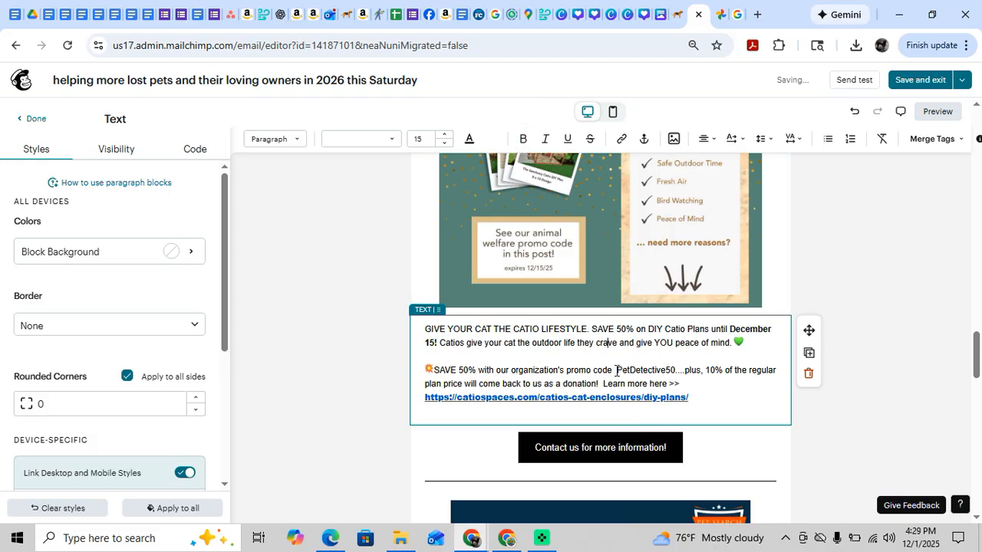
Make the promo code "PetDetective50" bold and remove the empty line below the DIY plans link.
double_click(650, 369)
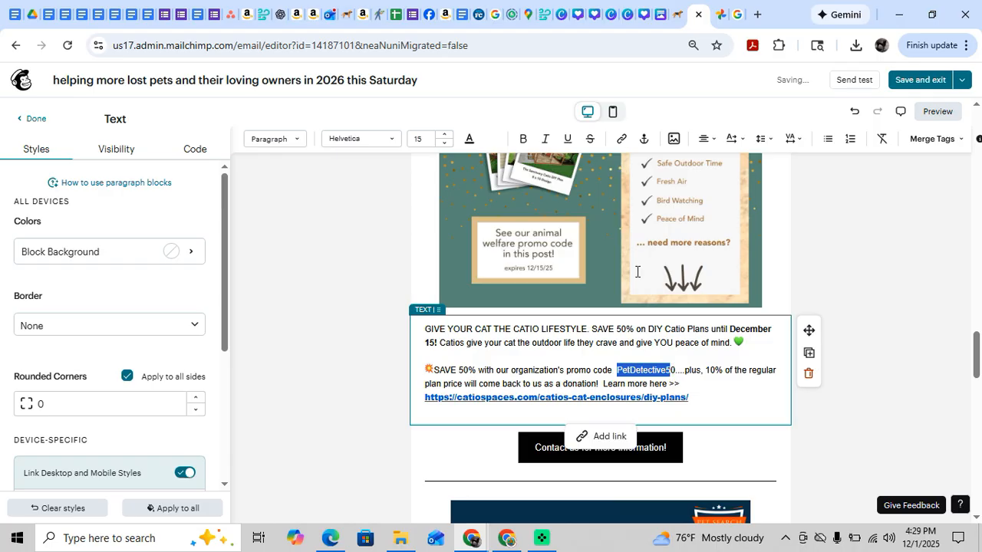
left_click(672, 370)
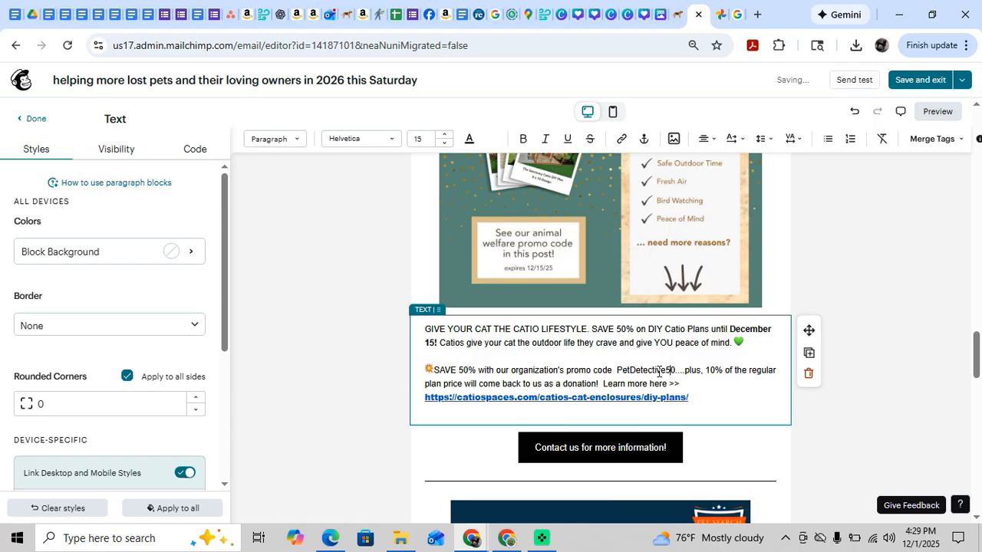
left_click(658, 371, "shift")
left_click(617, 371)
left_click_drag(618, 370, 667, 370)
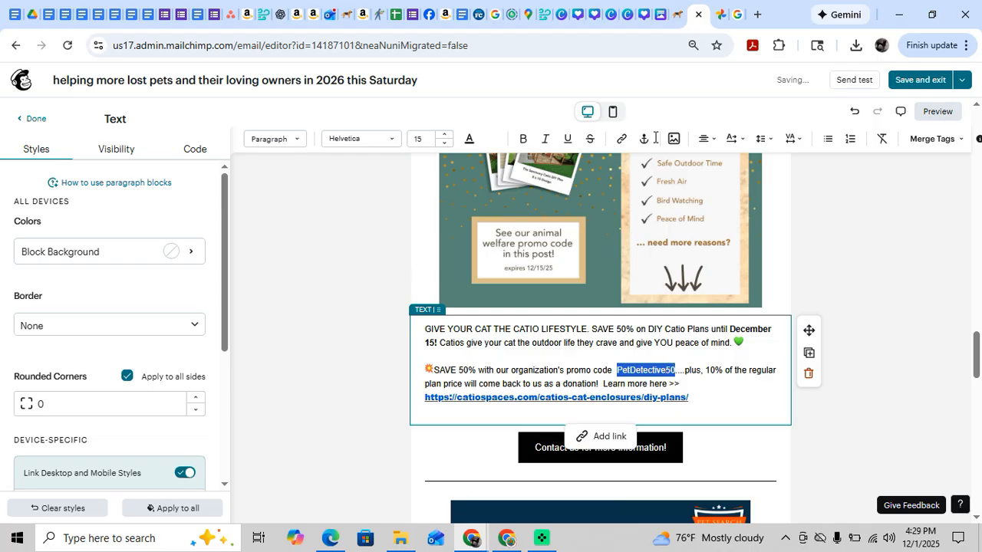
left_click(522, 139)
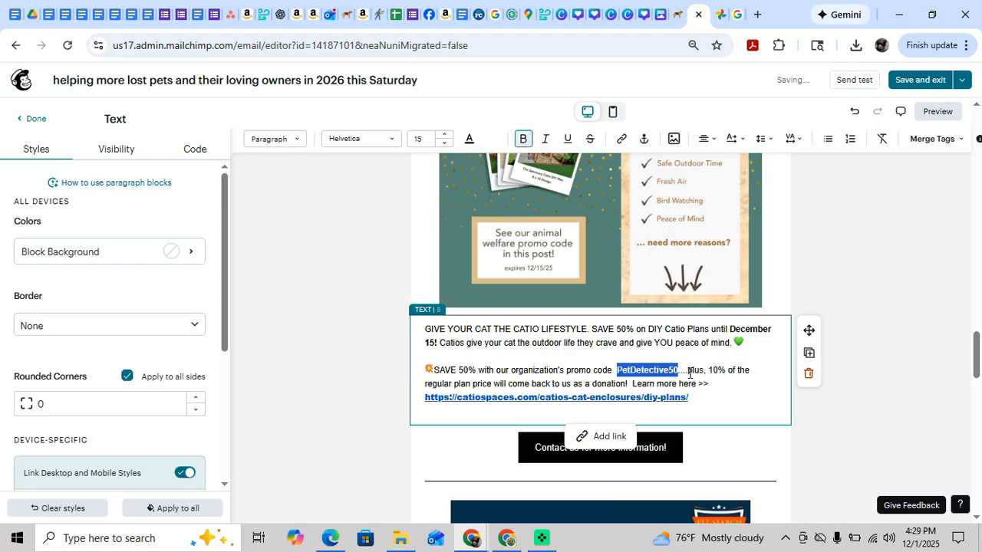
left_click(689, 372)
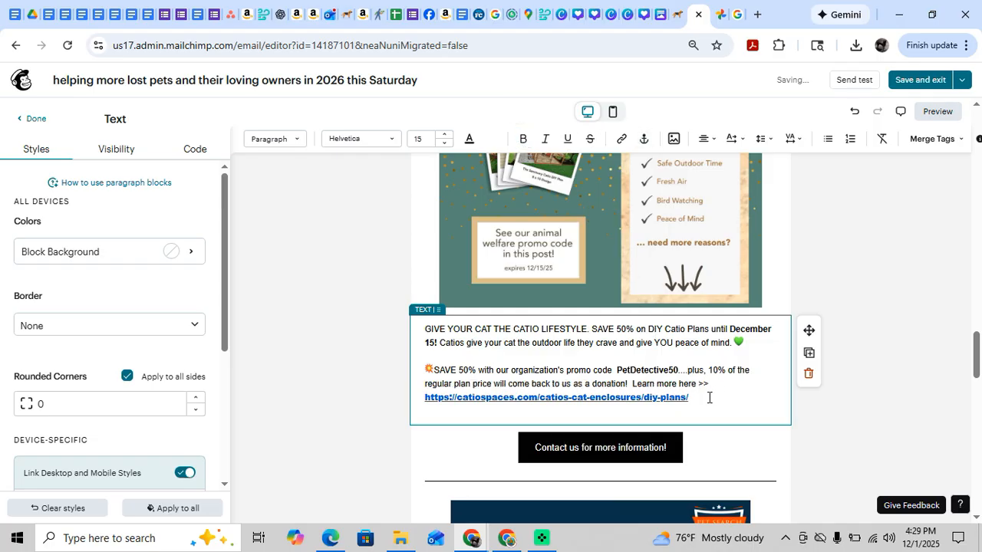
left_click(674, 412)
key("BackSpace")
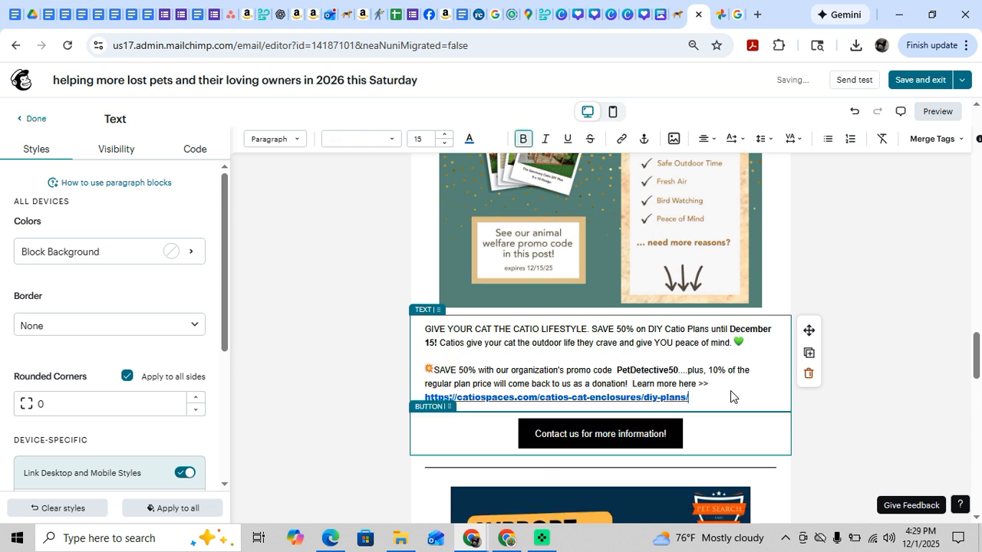
left_click_drag(704, 397, 425, 400)
key("ctrl+c")
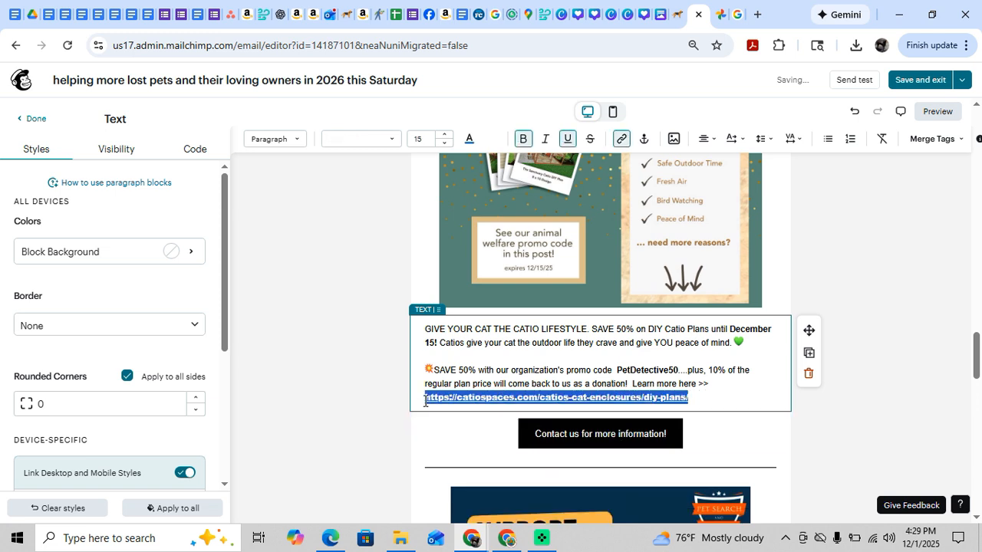
right_click(434, 404)
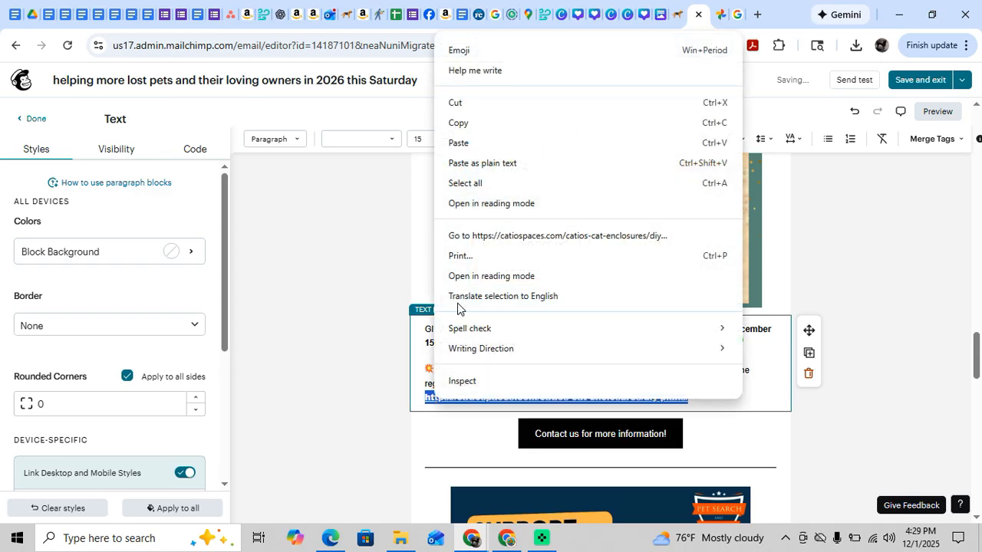
left_click(458, 123)
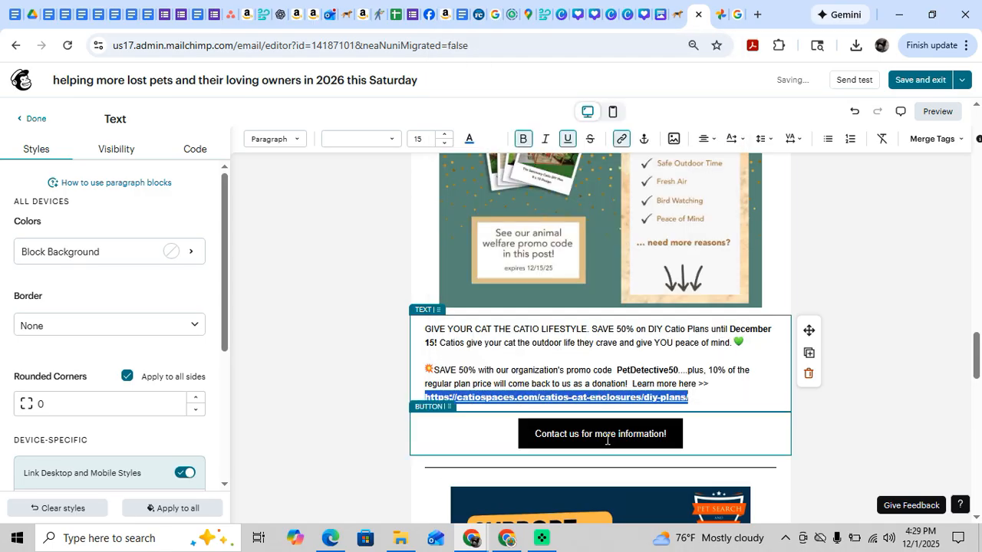
left_click(607, 439)
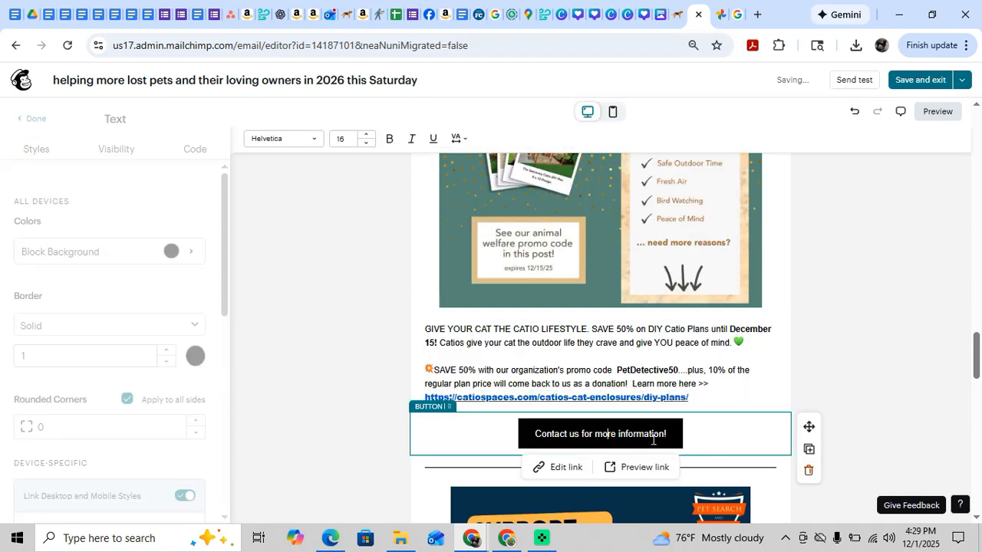
left_click(562, 467)
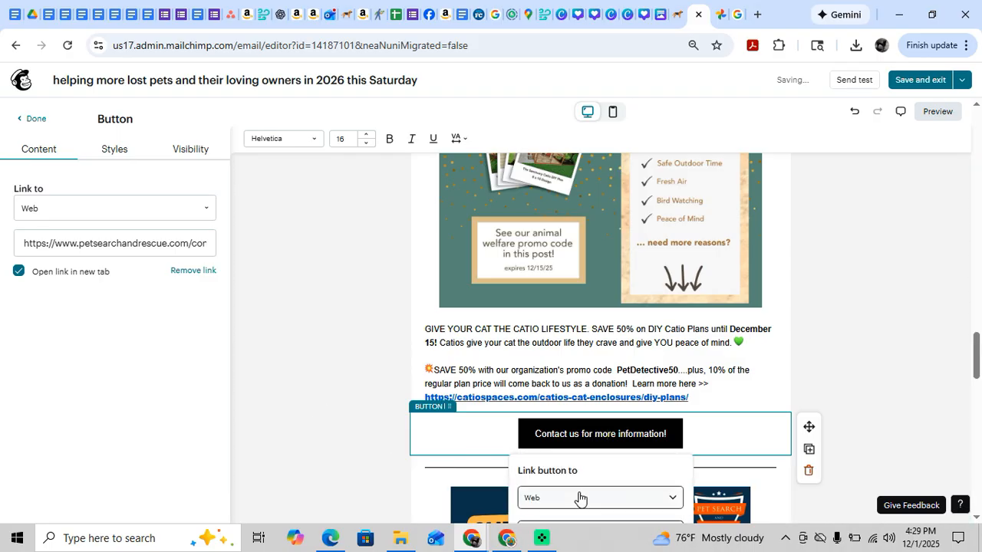
scroll(580, 498, "down", 1)
left_click(546, 488)
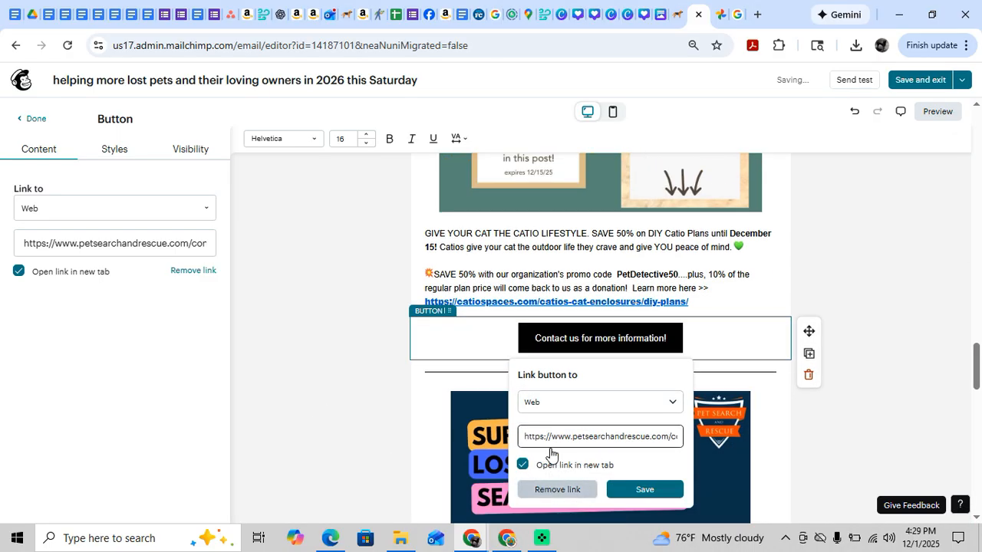
left_click(580, 375)
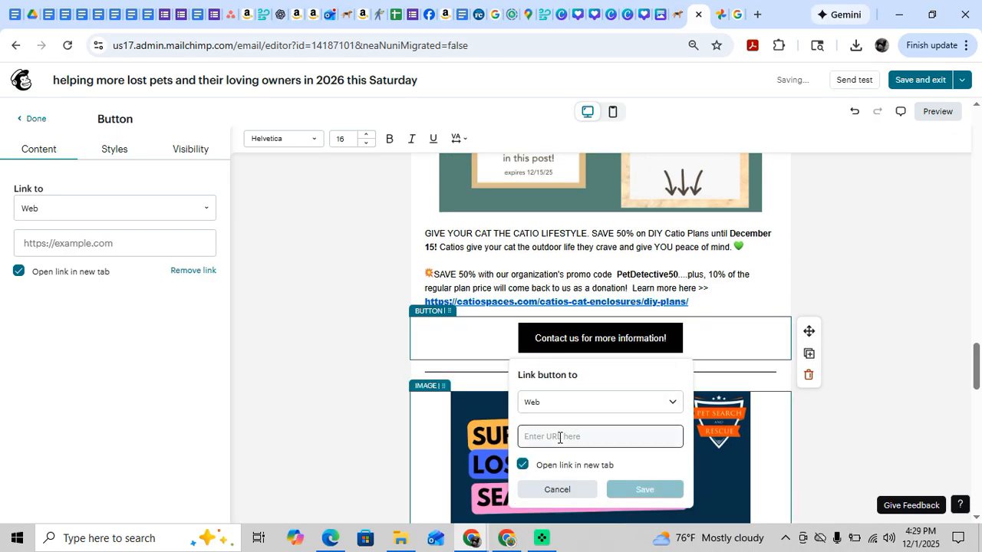
left_click(558, 437)
key("ctrl+v")
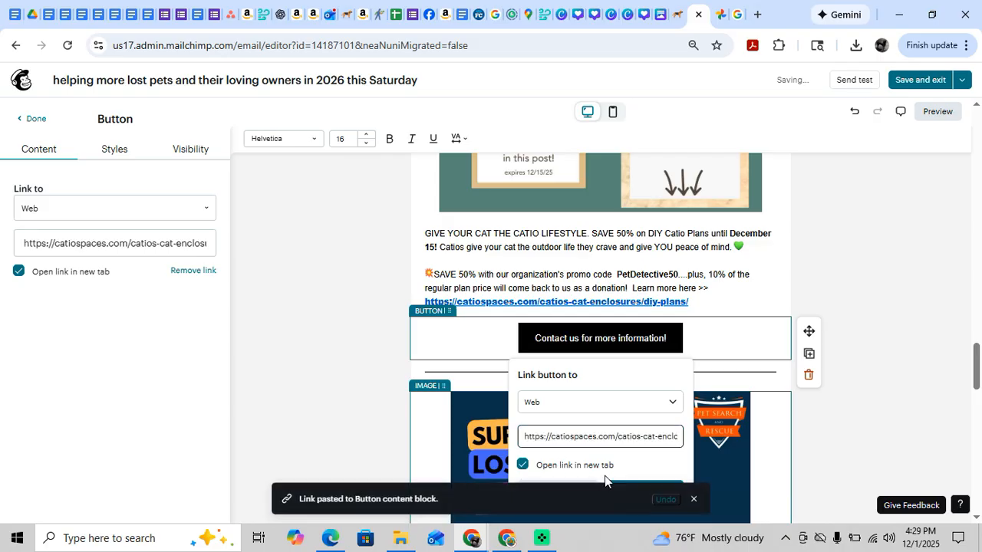
Change the text of the button below the DIY plans link to "Order Your Catio Plans Here - Use Code PetDetective50 at Checkout".
left_click(561, 338)
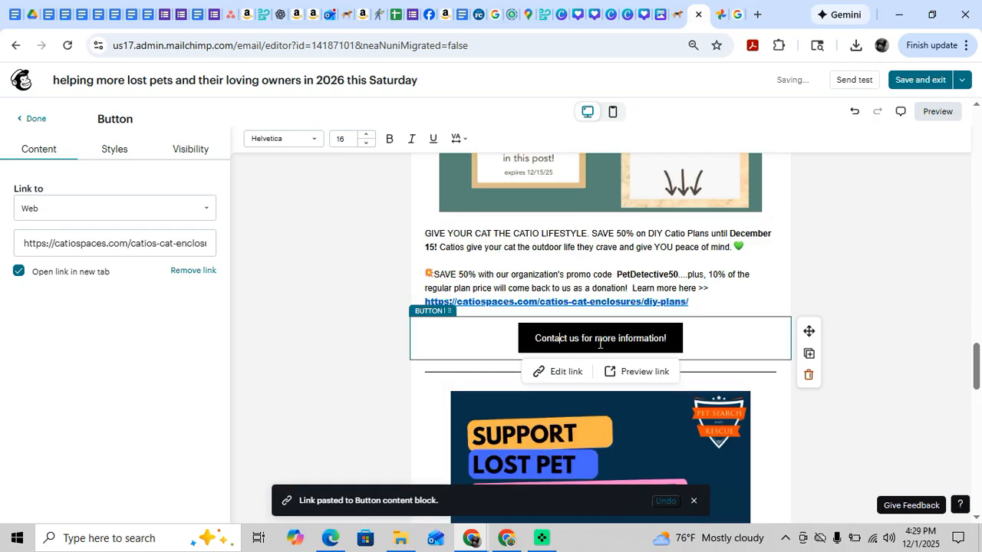
left_click_drag(535, 338, 675, 346)
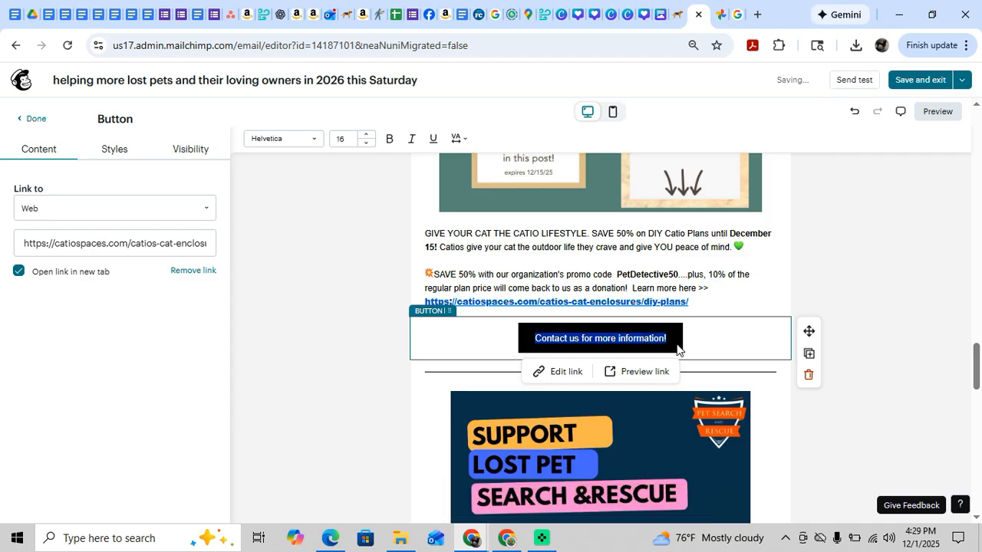
type("Order Y")
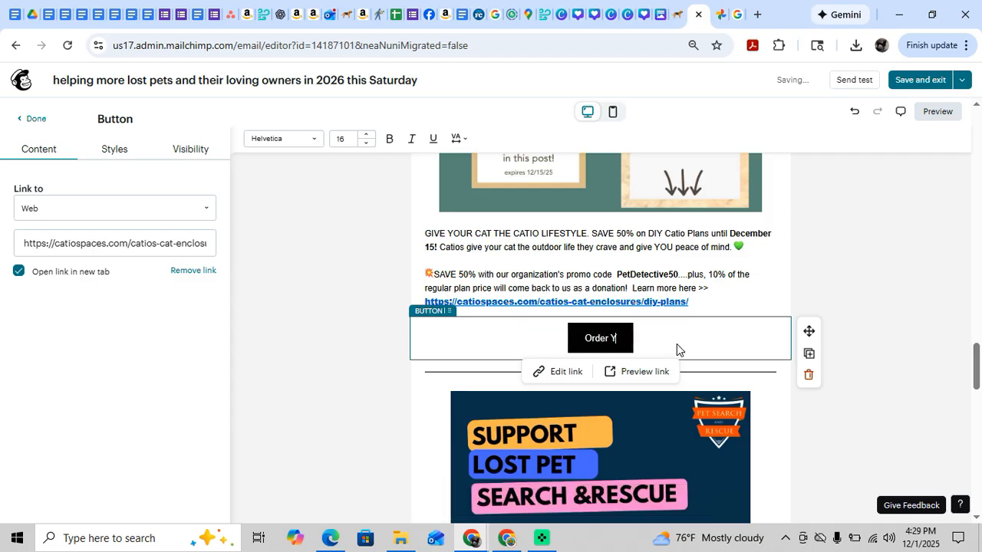
type("our Va")
key("BackSpace")
key("BackSpace")
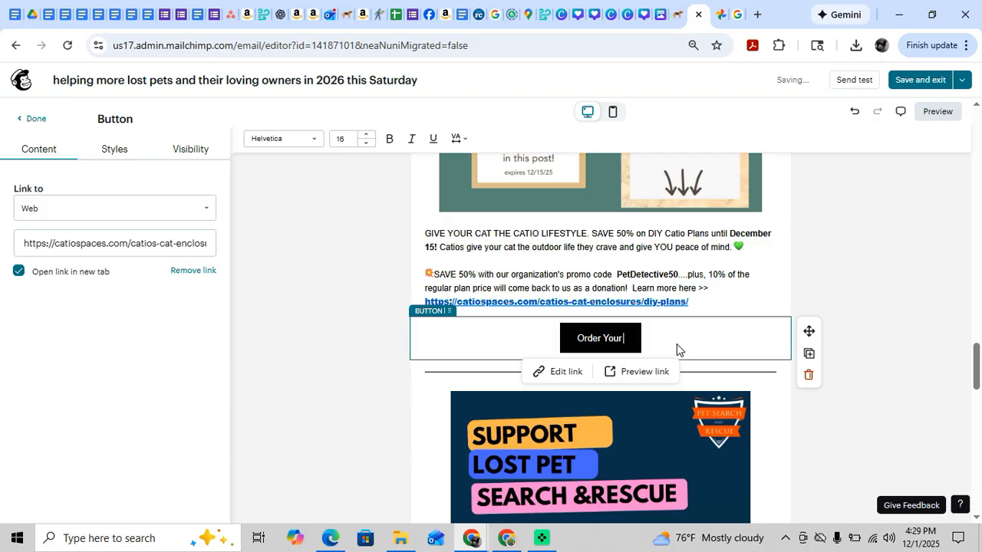
type("Catio P")
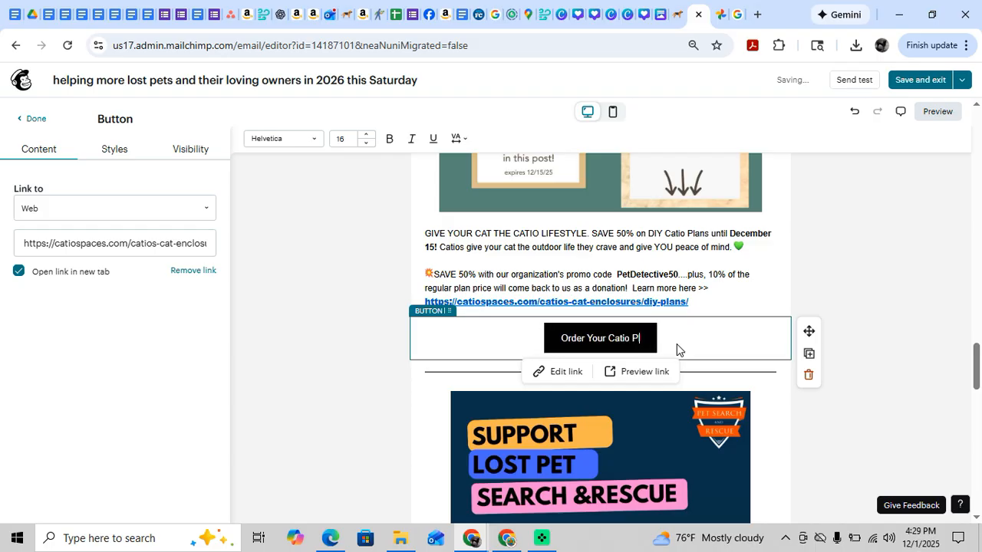
type("lans Here - Use")
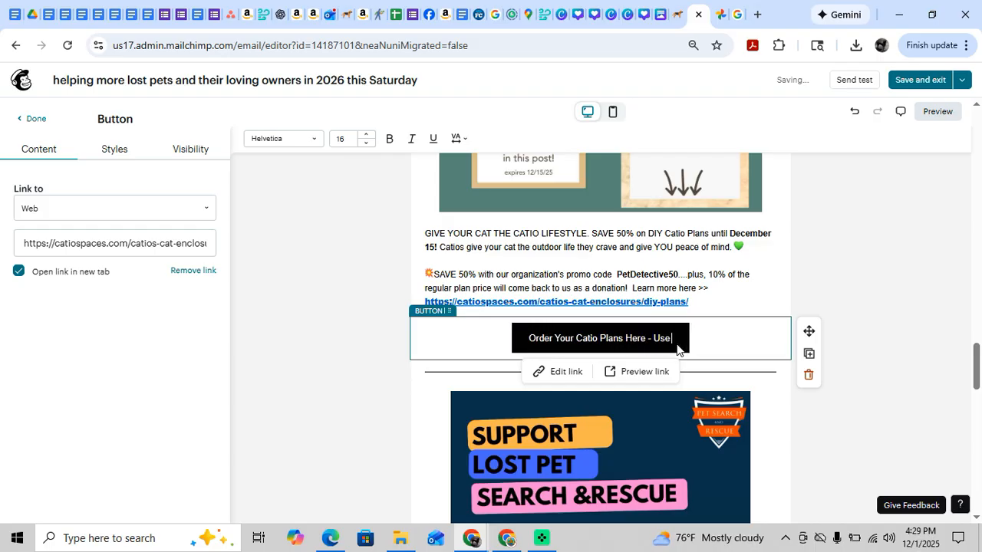
type(" Code Pe")
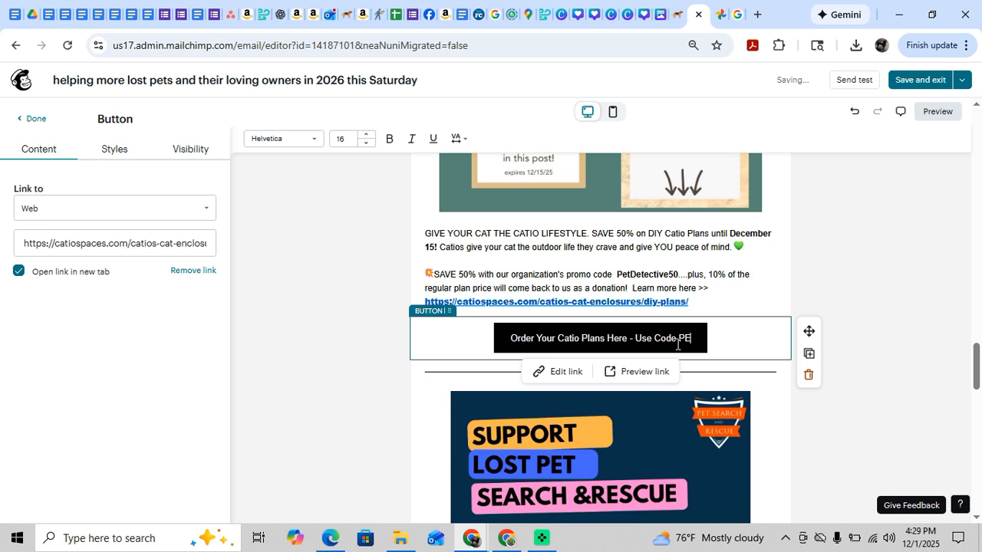
type("tDetect")
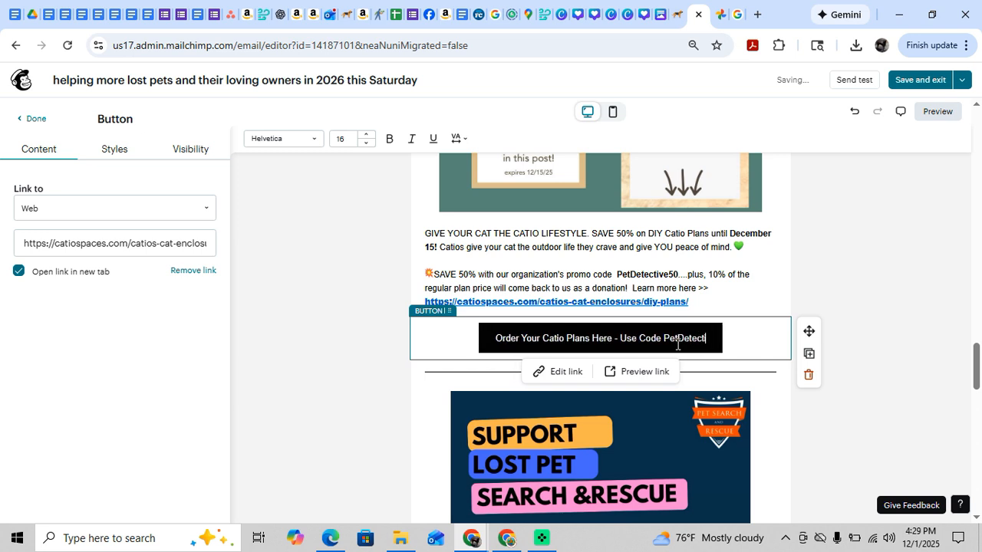
type("ive50 a")
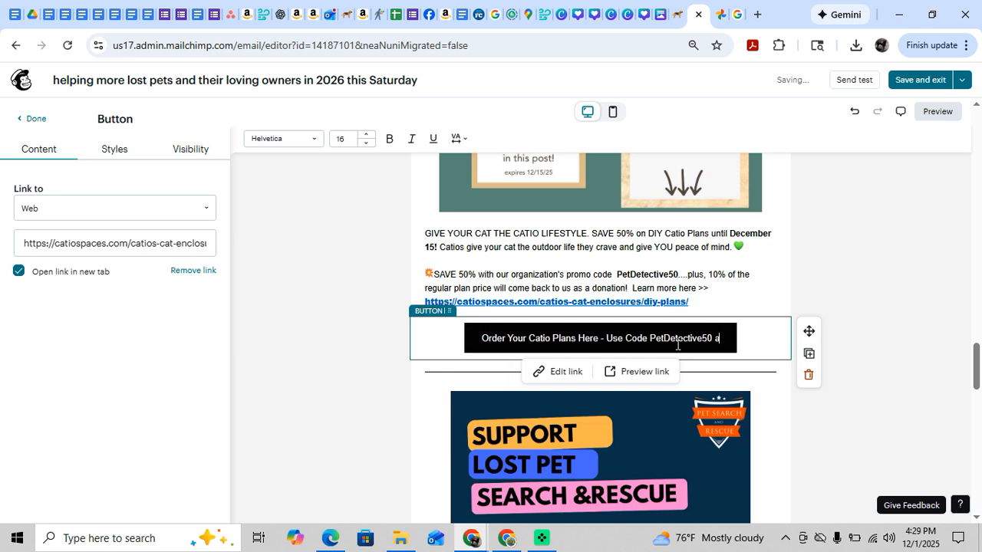
type("t Checkout!")
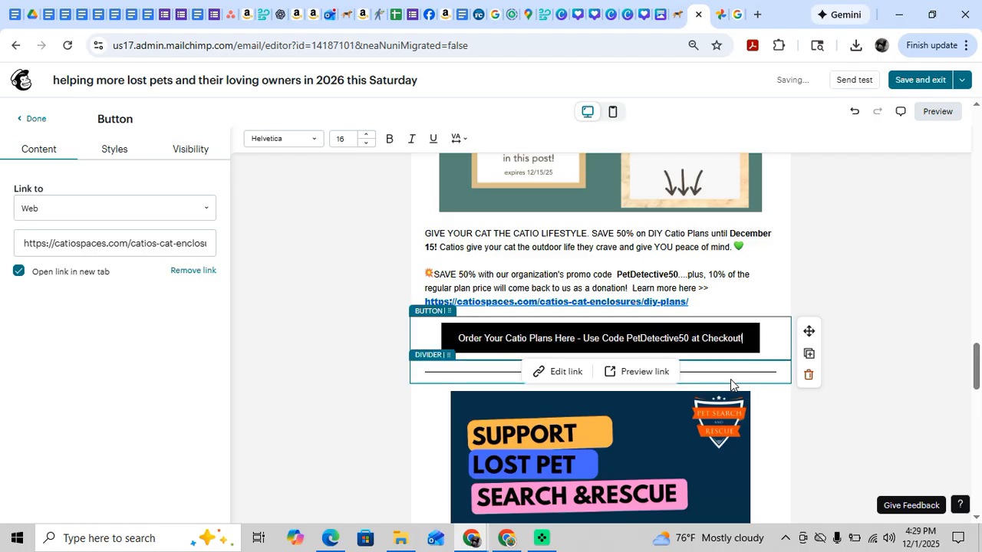
Review the newsletter's sections and images, from the header and Setting Goals for 2026 workshop through the Business Basics Webinar Series.
scroll(788, 357, "up", 4)
scroll(789, 361, "down", 5)
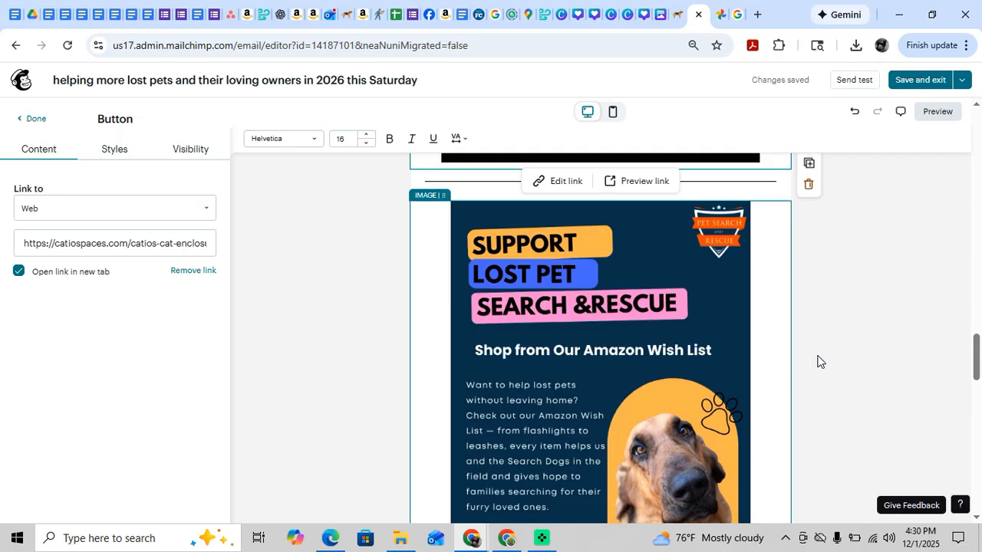
scroll(817, 361, "up", 20)
scroll(818, 362, "up", 15)
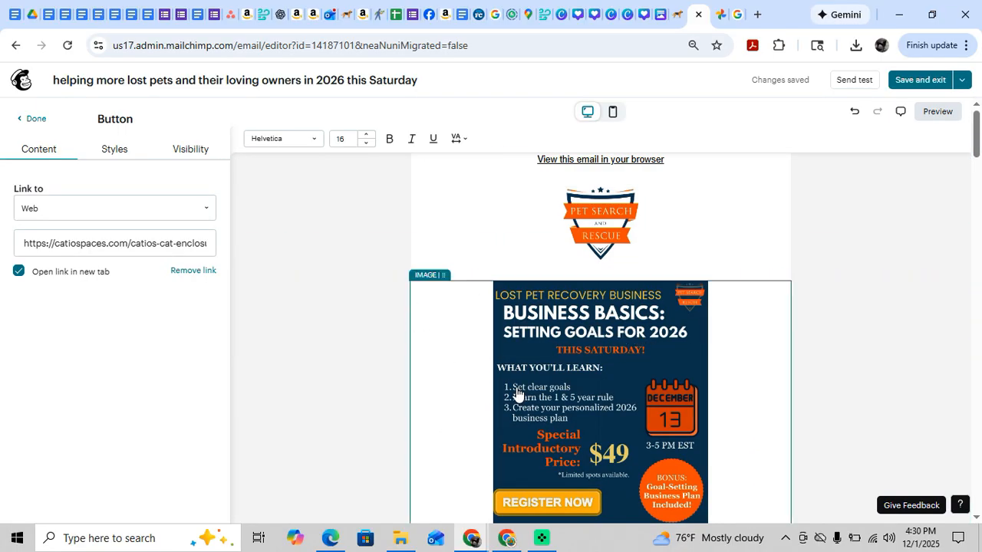
scroll(634, 384, "down", 6)
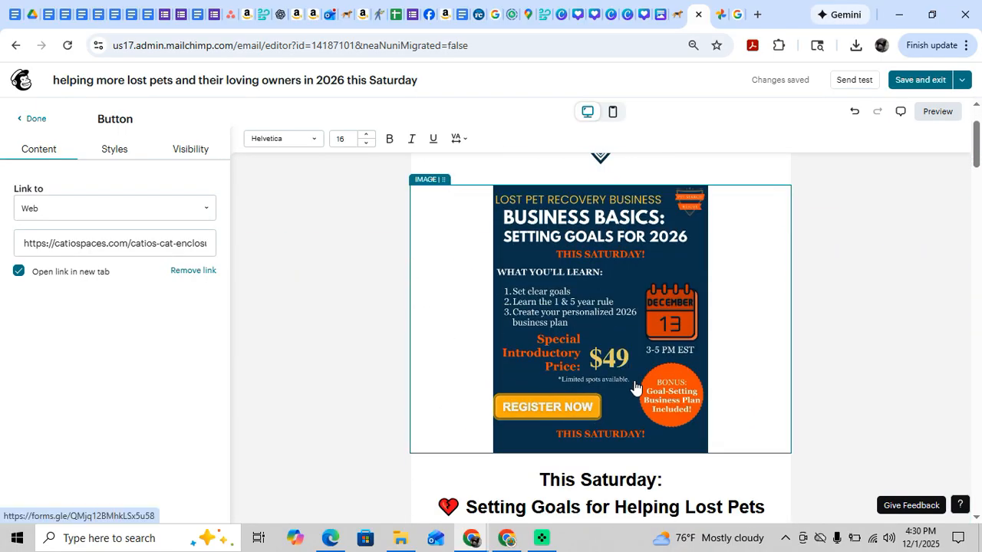
scroll(634, 381, "down", 2)
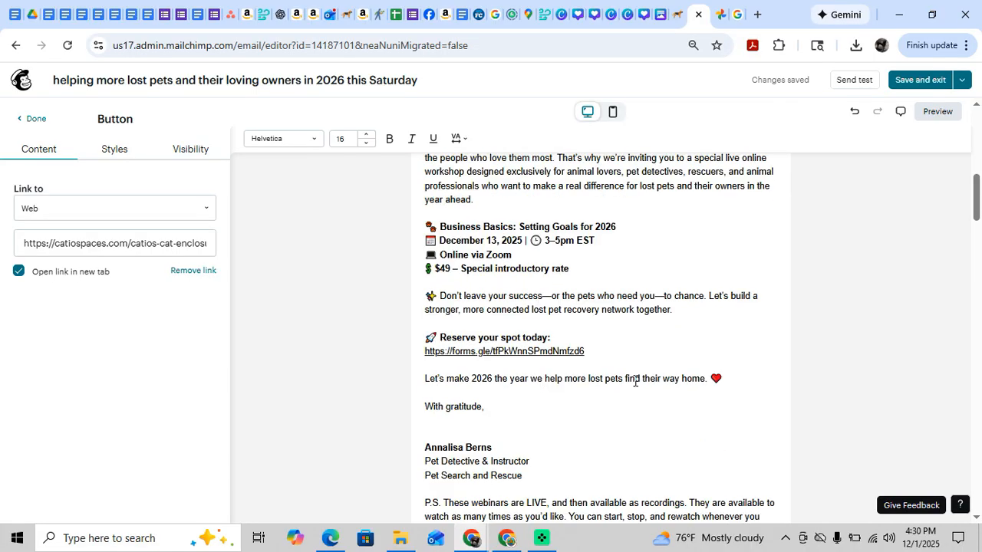
scroll(635, 381, "down", 10)
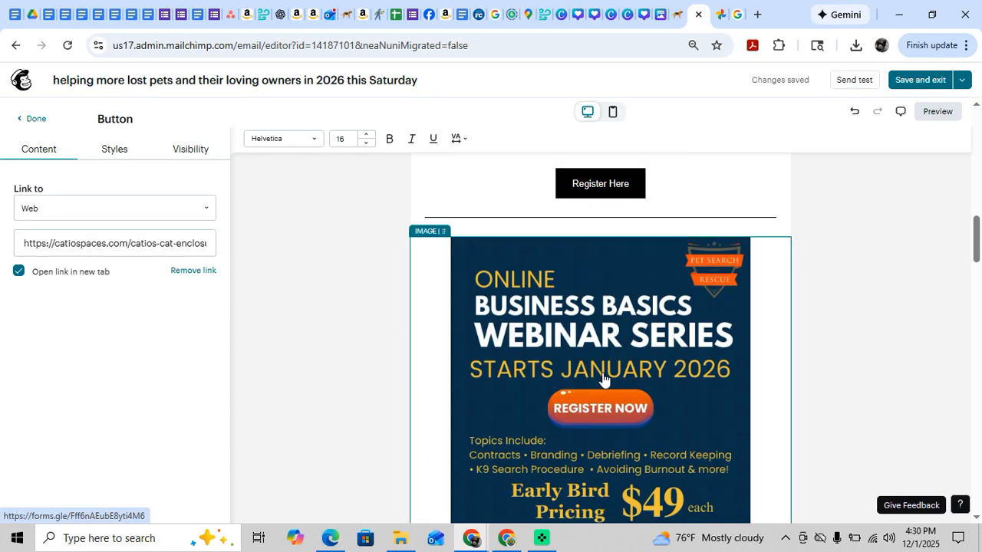
scroll(603, 378, "down", 4)
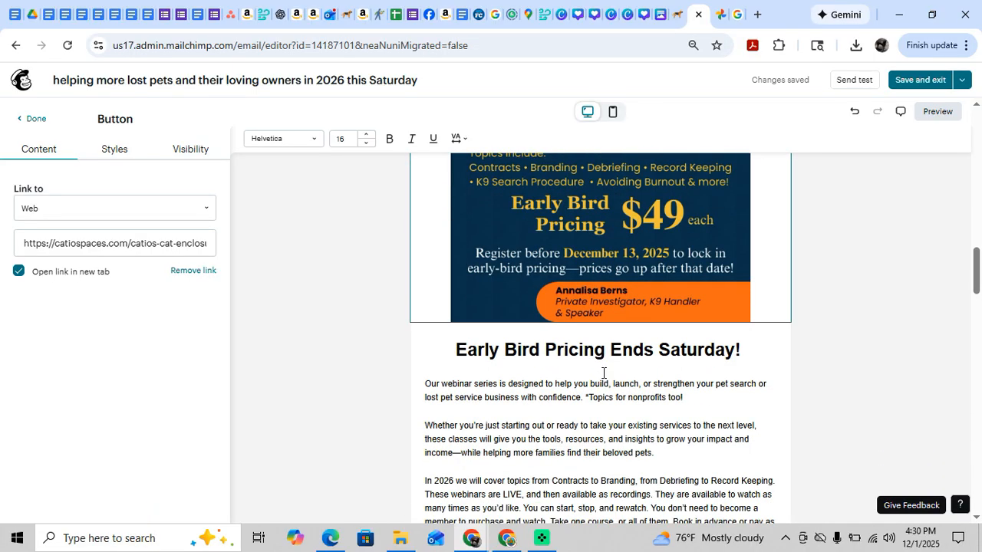
scroll(550, 333, "up", 2)
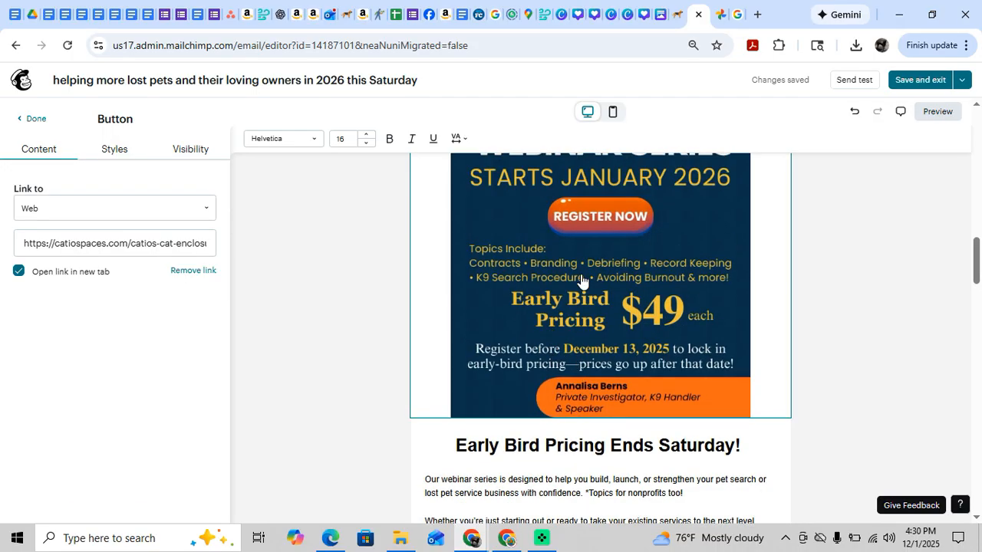
scroll(582, 282, "up", 4)
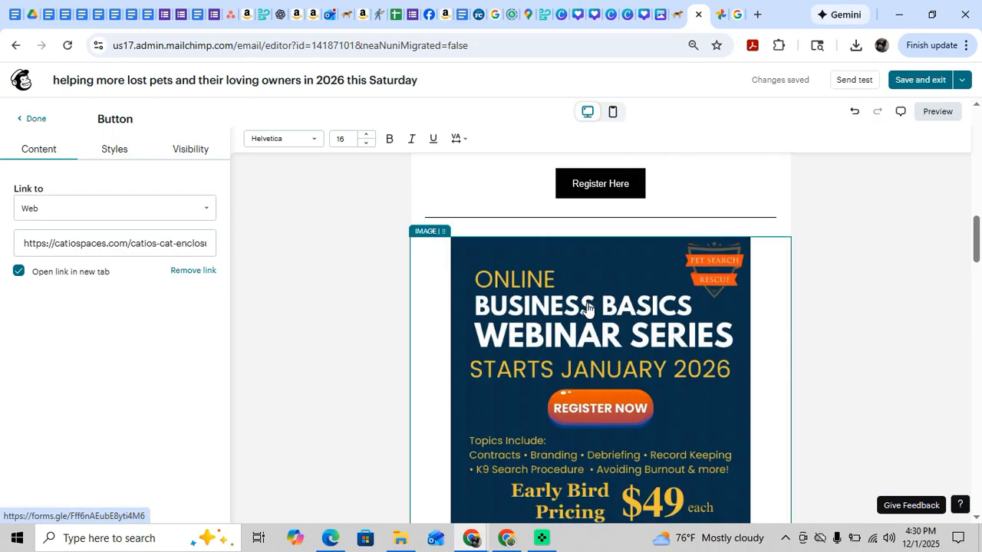
Replace the Business Basics Webinar Series image with the uploaded "Online Business Basics Webinar Series Starts January 2026" graphic.
left_click(601, 338)
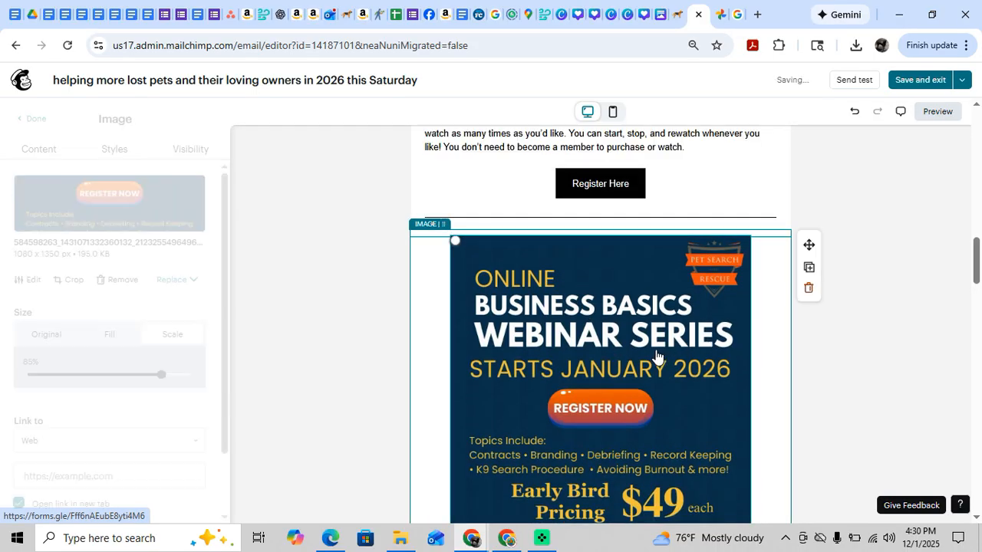
scroll(635, 355, "down", 4)
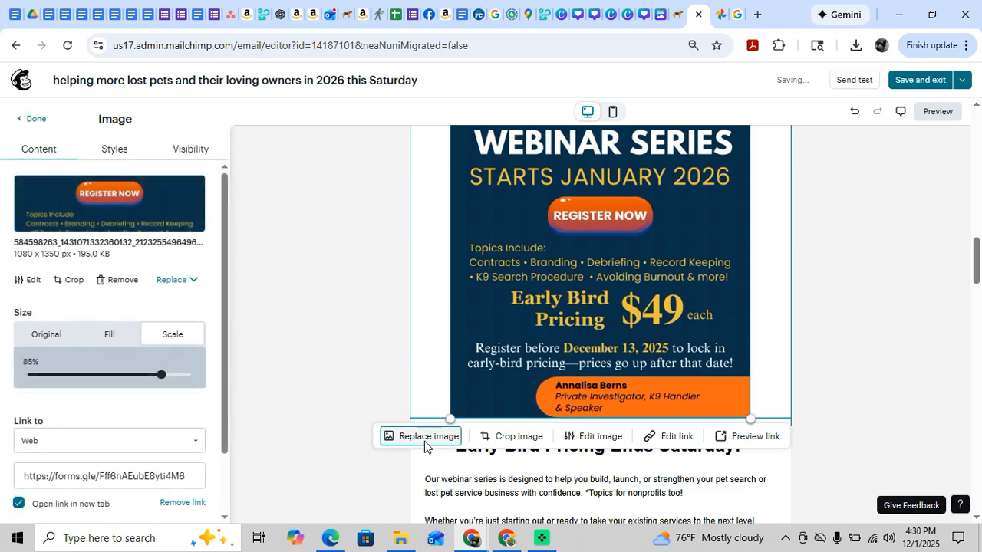
left_click(424, 441)
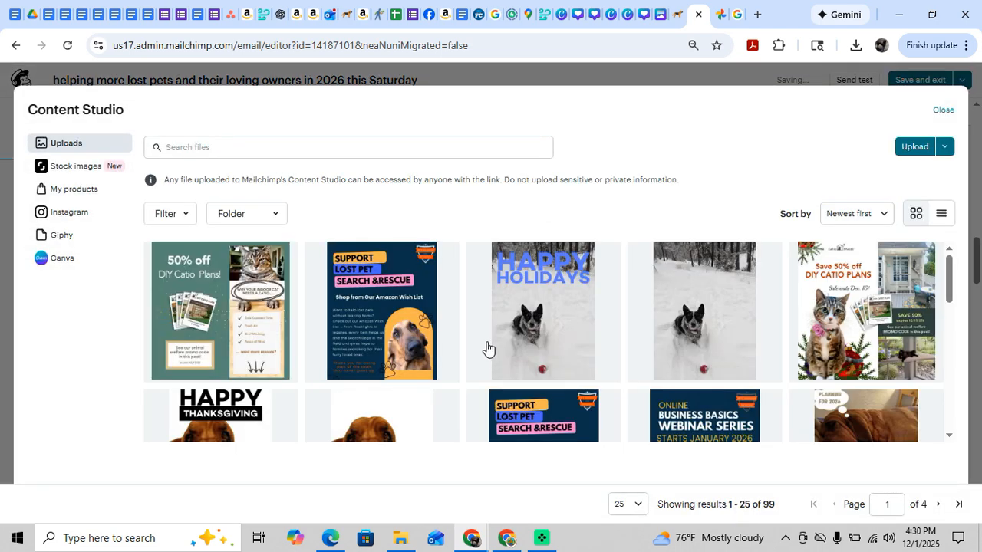
left_click(703, 427)
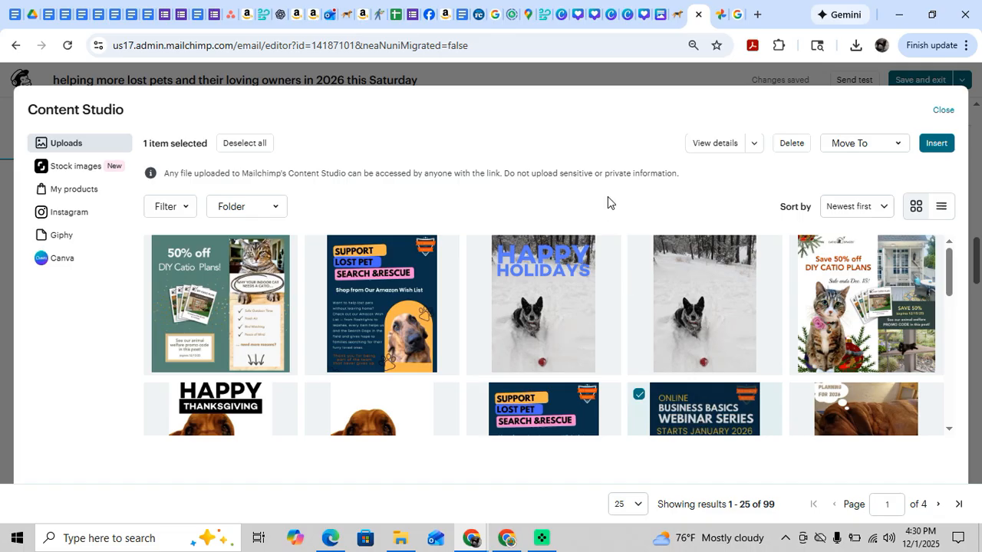
left_click(948, 147)
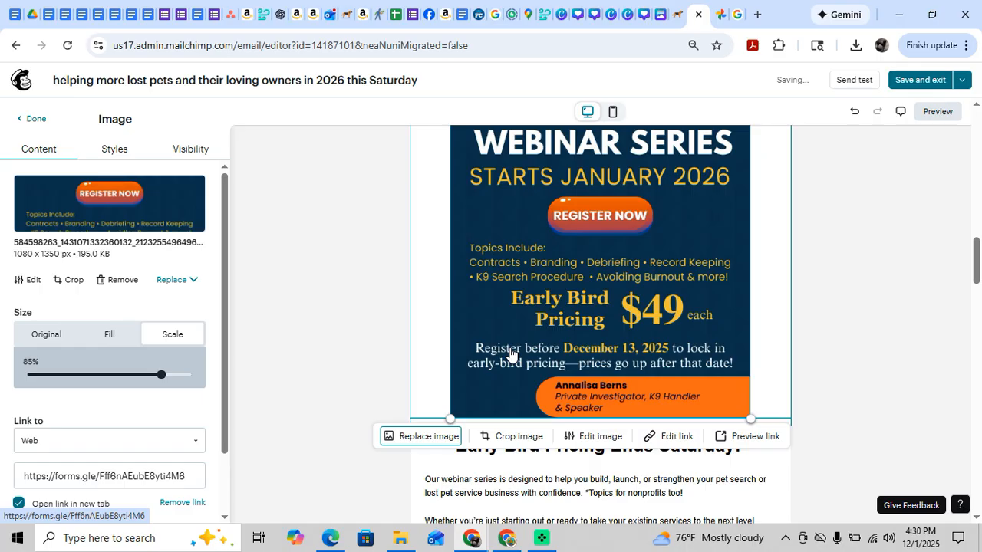
scroll(511, 351, "up", 9)
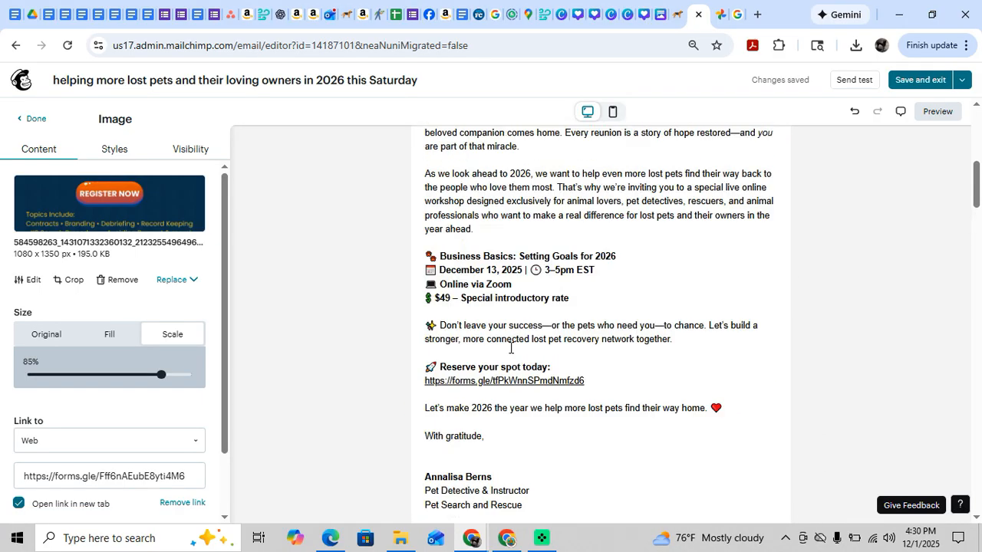
scroll(511, 348, "up", 3)
scroll(511, 349, "up", 2)
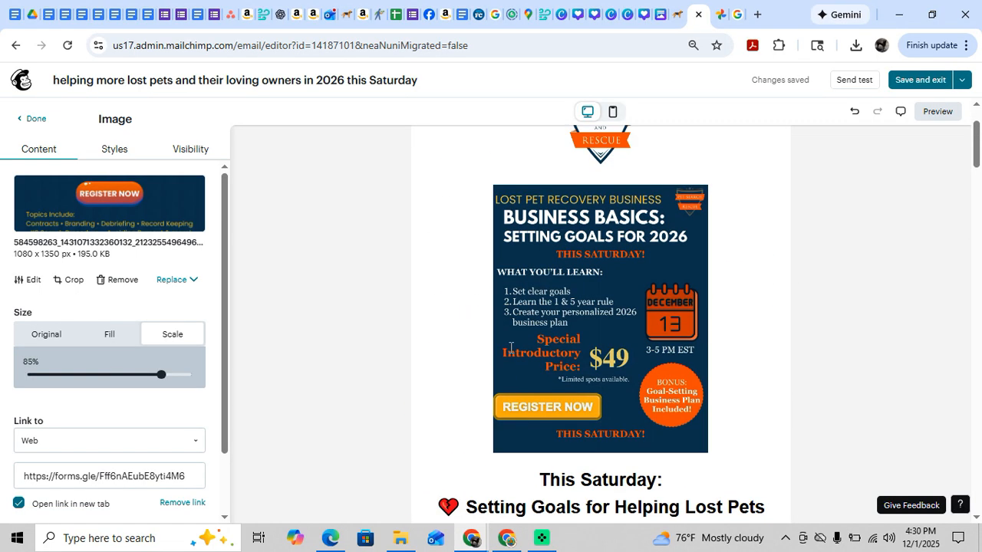
scroll(511, 351, "down", 8)
scroll(511, 353, "down", 8)
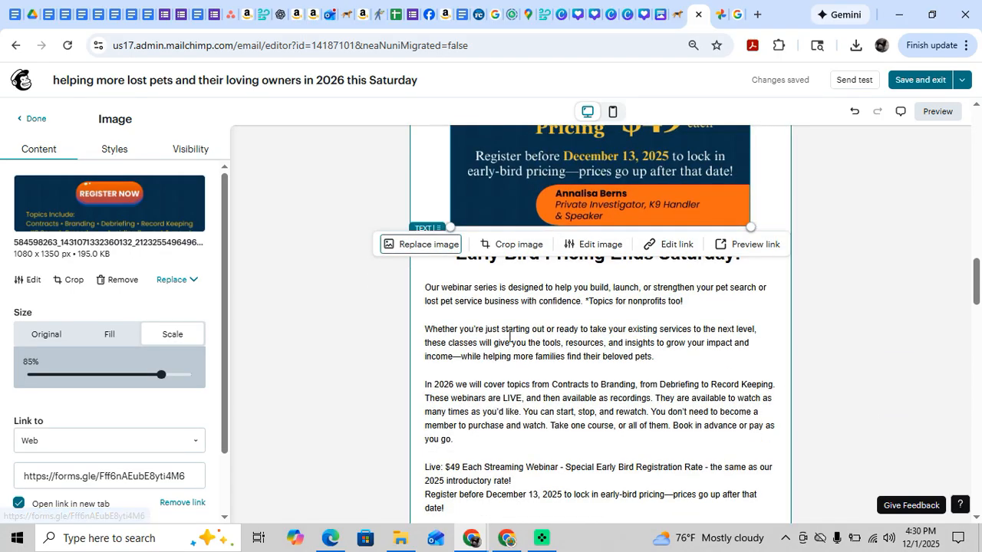
left_click(508, 332)
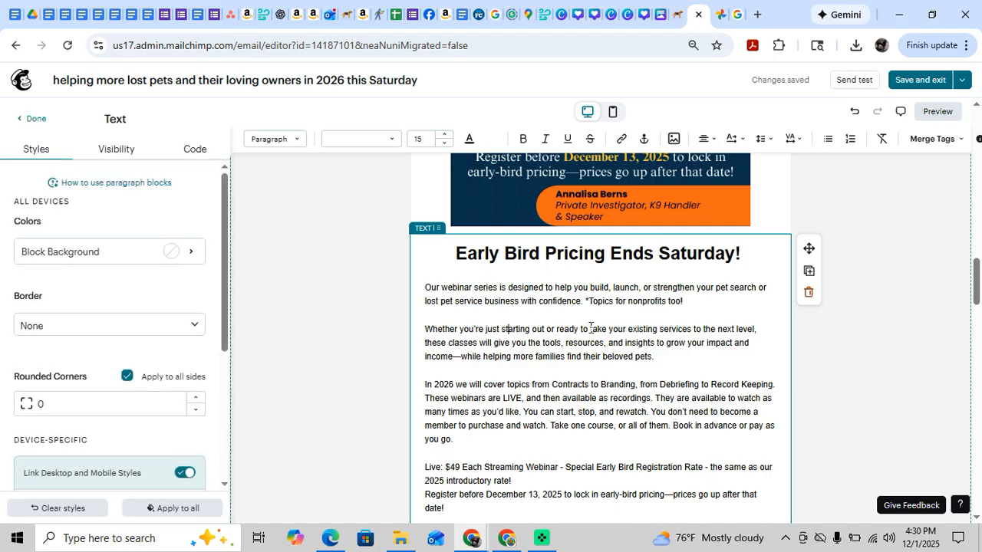
scroll(504, 290, "down", 4)
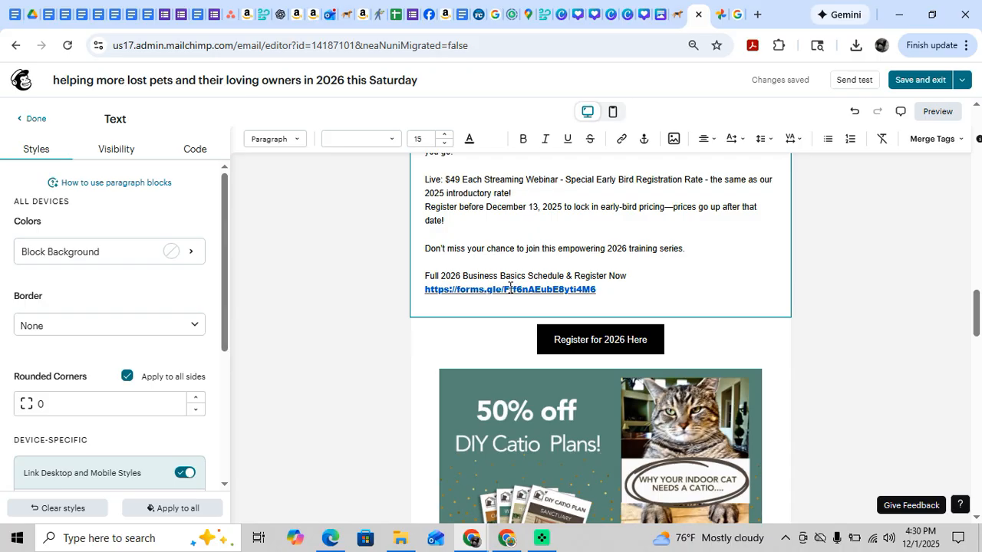
left_click_drag(606, 289, 425, 287)
right_click(426, 289)
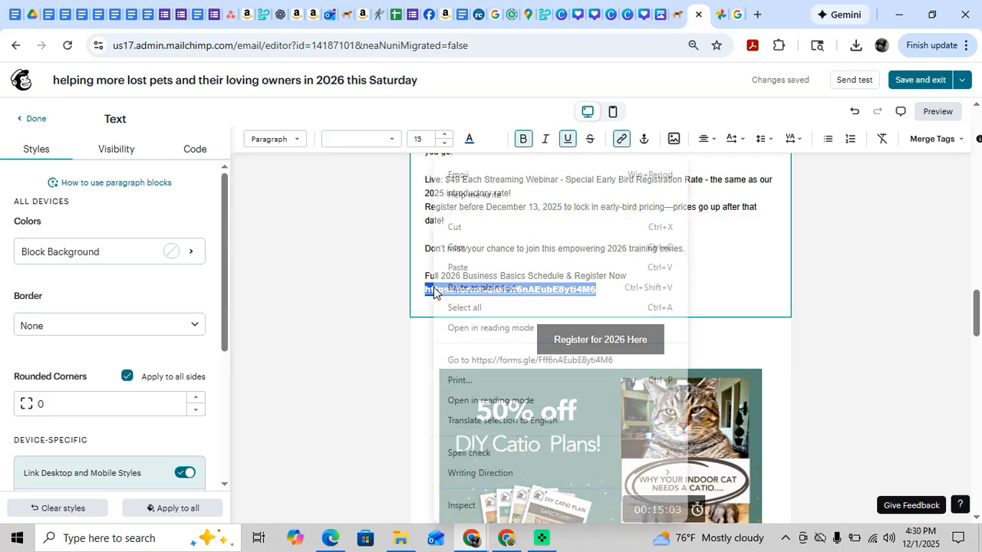
left_click(476, 252)
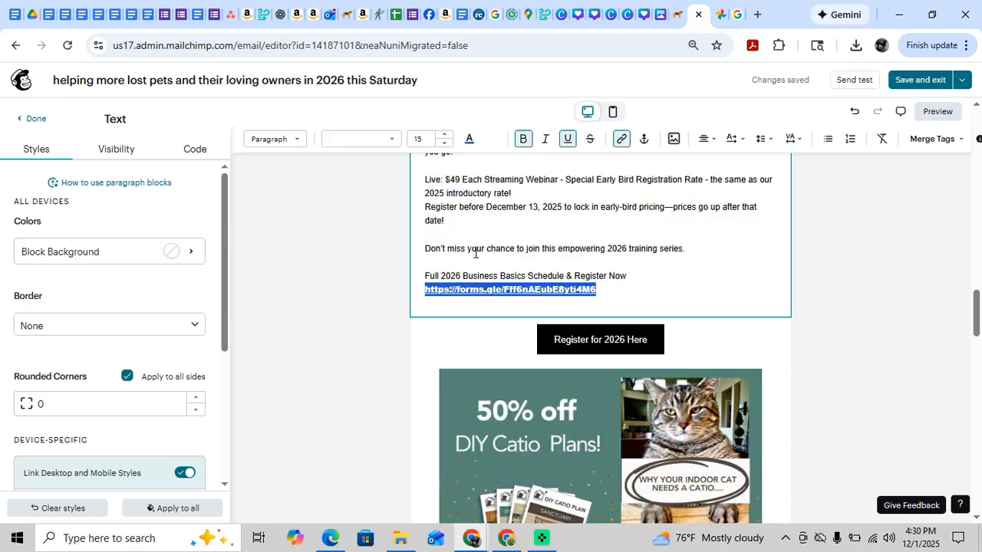
left_click(757, 14)
key("ctrl+v")
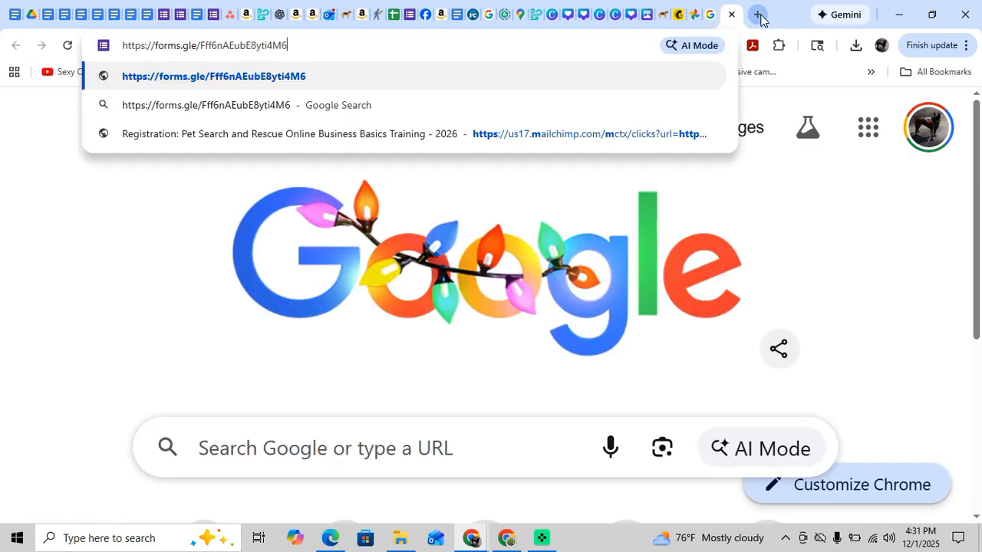
key("Return")
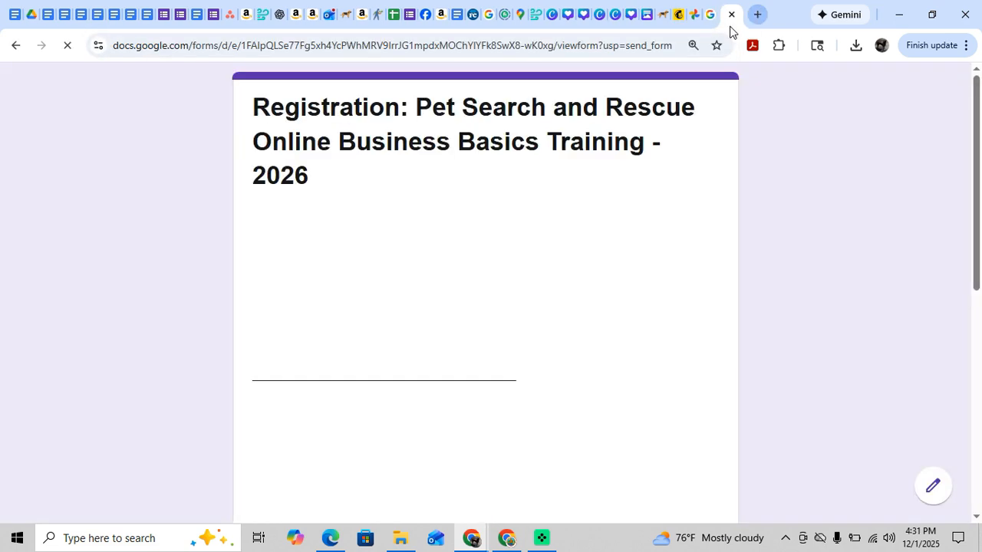
Copy the 2026 Business Basics LIVE Webinars schedule, from its heading through the December Setting Goals for 2027 Workshop, from the registration form.
scroll(261, 307, "down", 2)
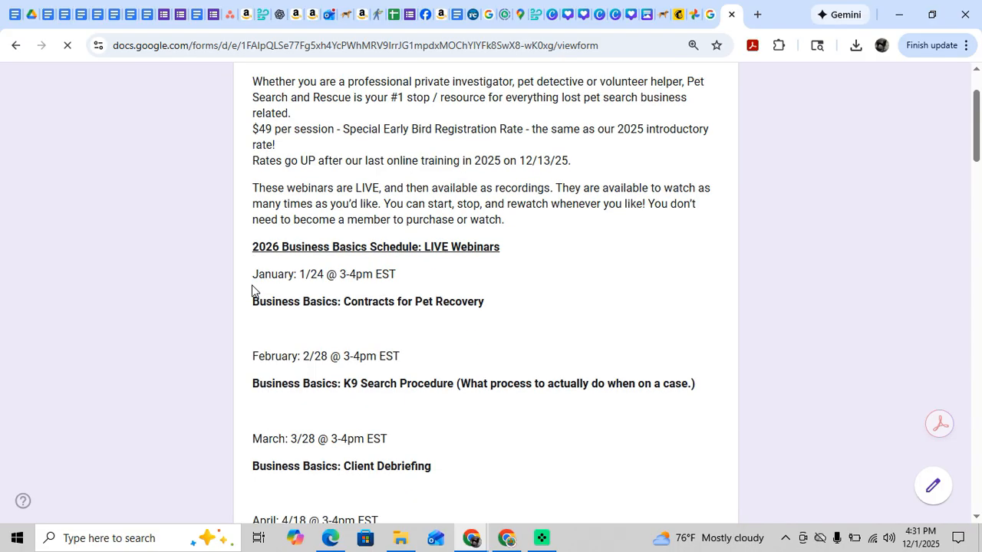
scroll(256, 350, "down", 2)
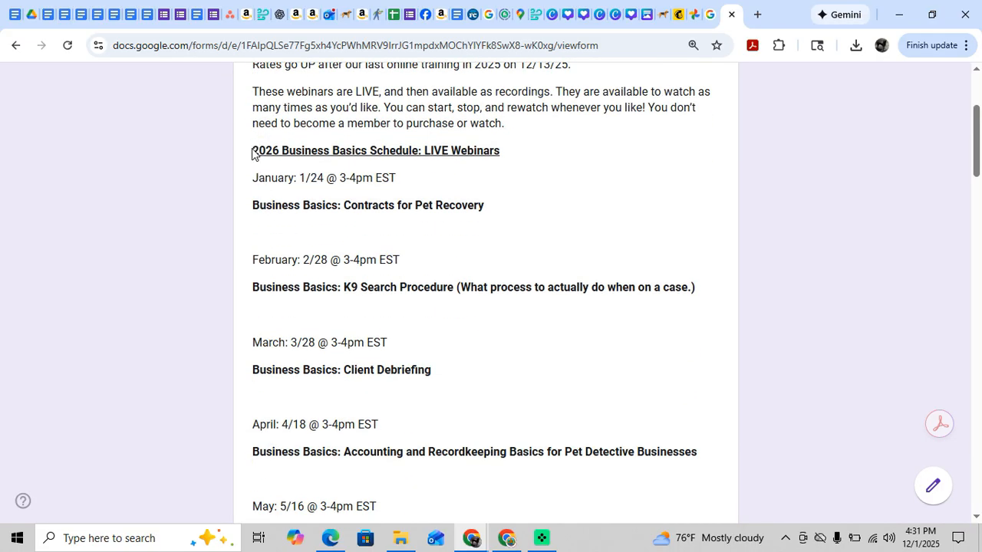
left_click_drag(252, 152, 530, 273)
scroll(451, 403, "down", 2)
scroll(452, 400, "down", 4)
scroll(454, 397, "down", 4)
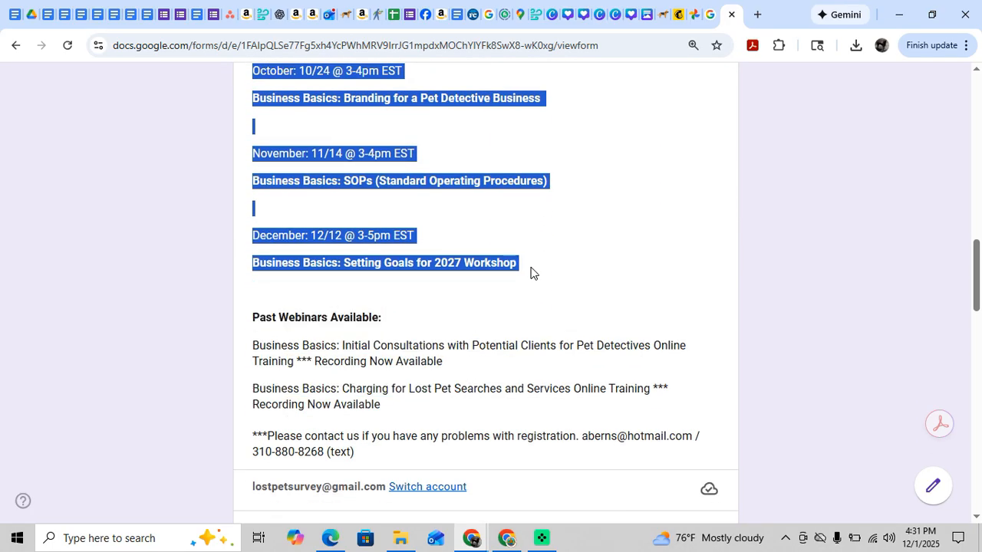
right_click(290, 99)
left_click(310, 119)
Switch to the Mailchimp newsletter and paste the copied schedule above the "Live: $49 Each Streaming Webinar" paragraph of the Early Bird Pricing text.
left_click(678, 13)
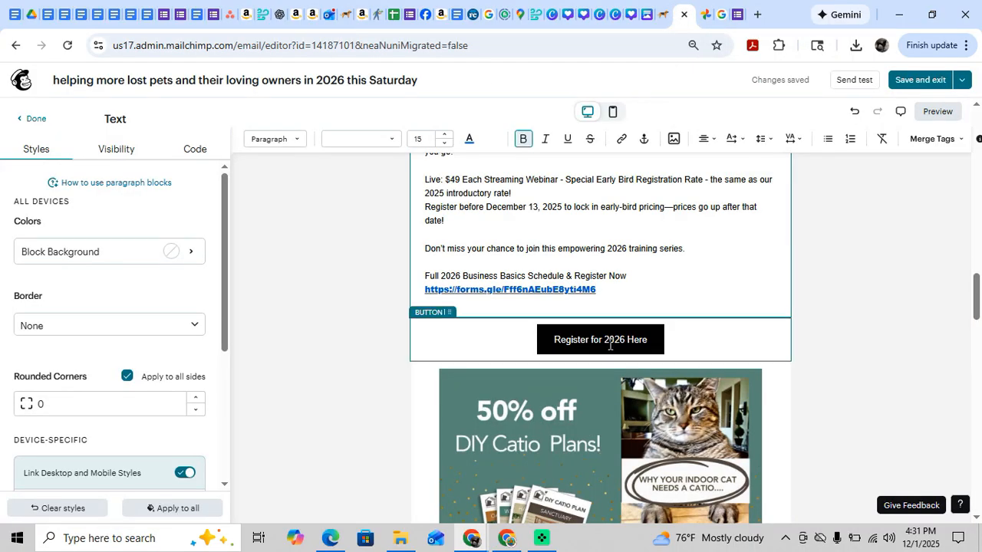
scroll(610, 346, "up", 6)
scroll(595, 322, "down", 1)
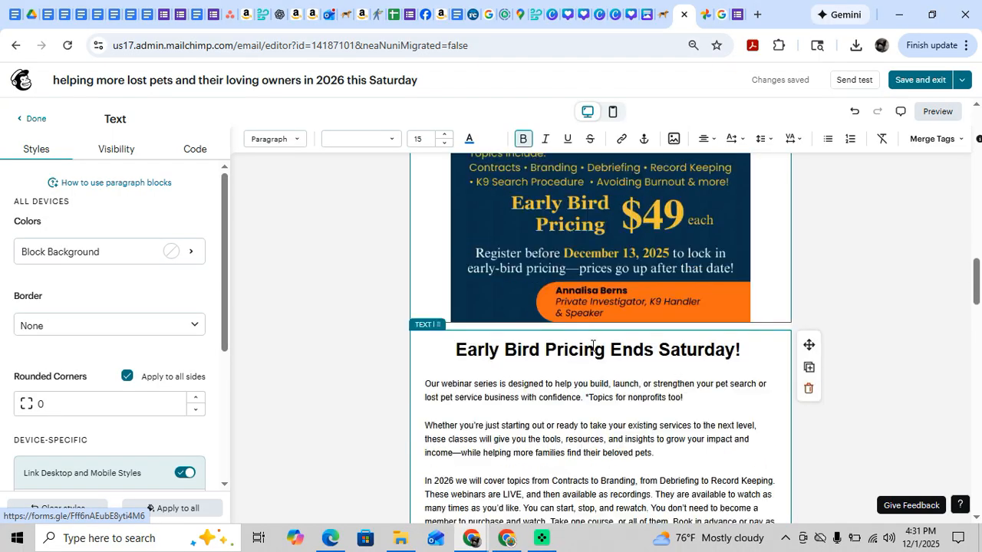
scroll(593, 346, "down", 1)
scroll(496, 331, "down", 1)
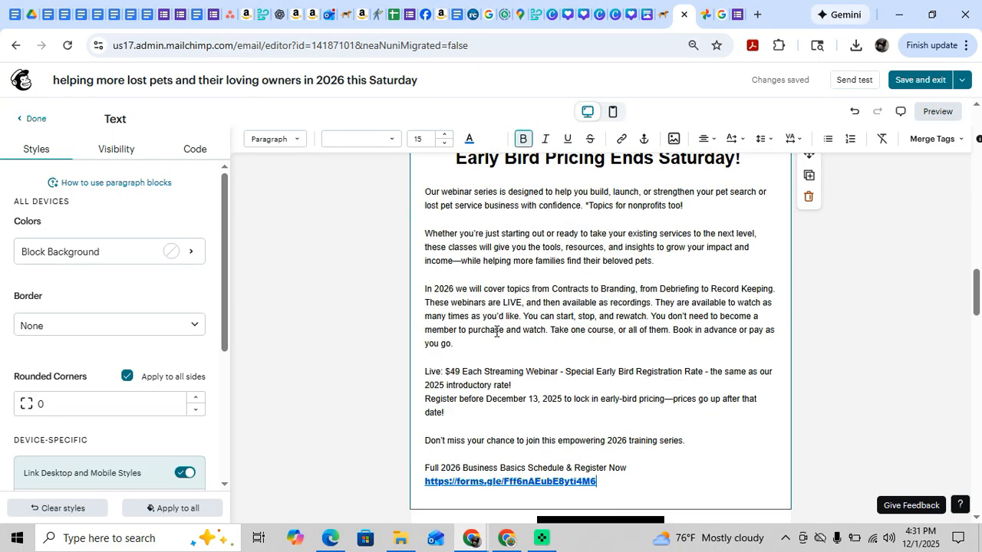
left_click(436, 359)
key("Return")
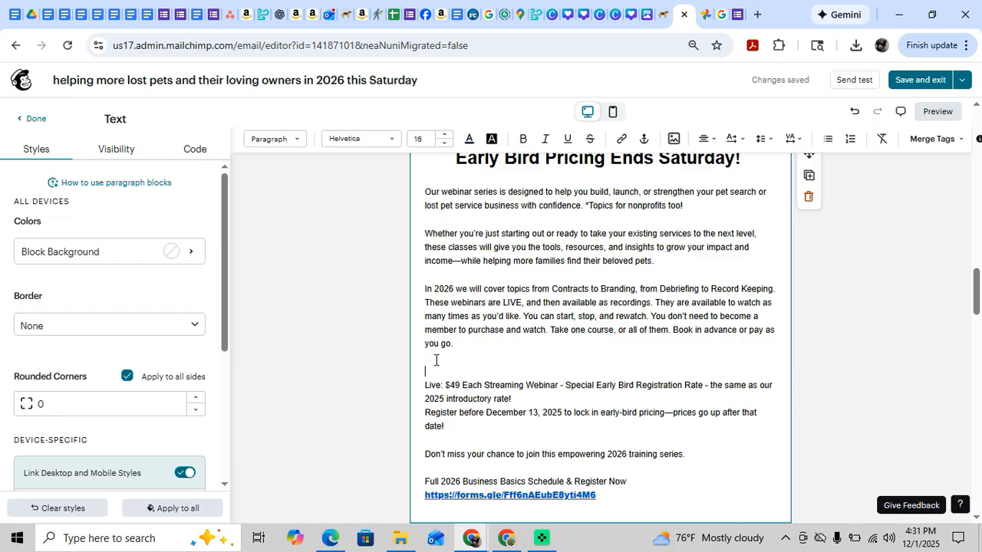
key("ctrl+v")
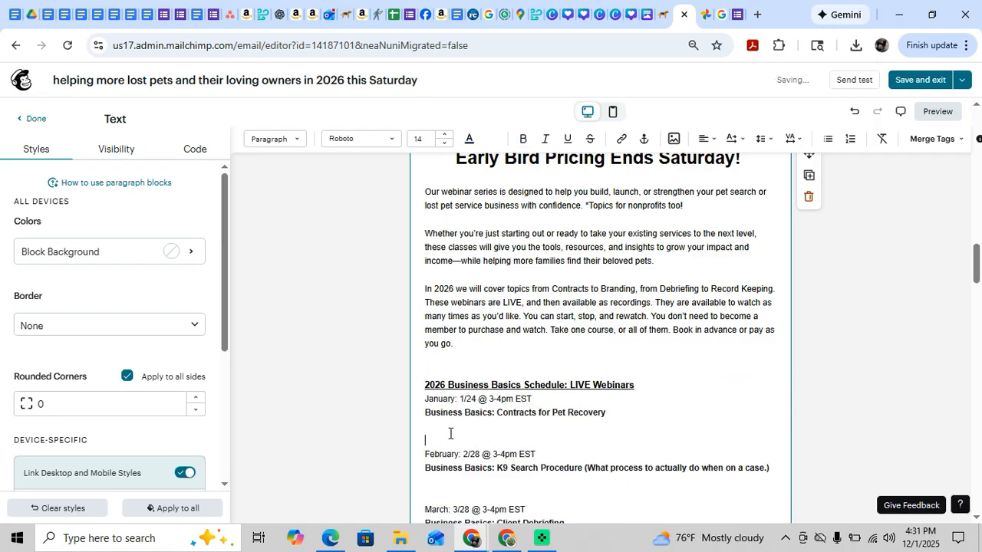
Remove the extra blank lines between the January through June schedule entries, keeping one blank line between months.
key("BackSpace")
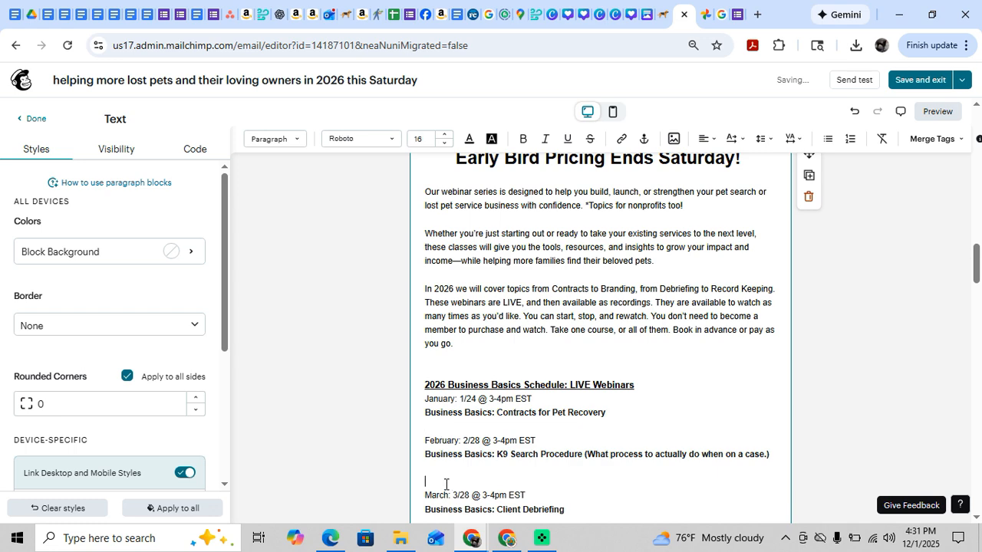
key("BackSpace")
scroll(563, 434, "down", 2)
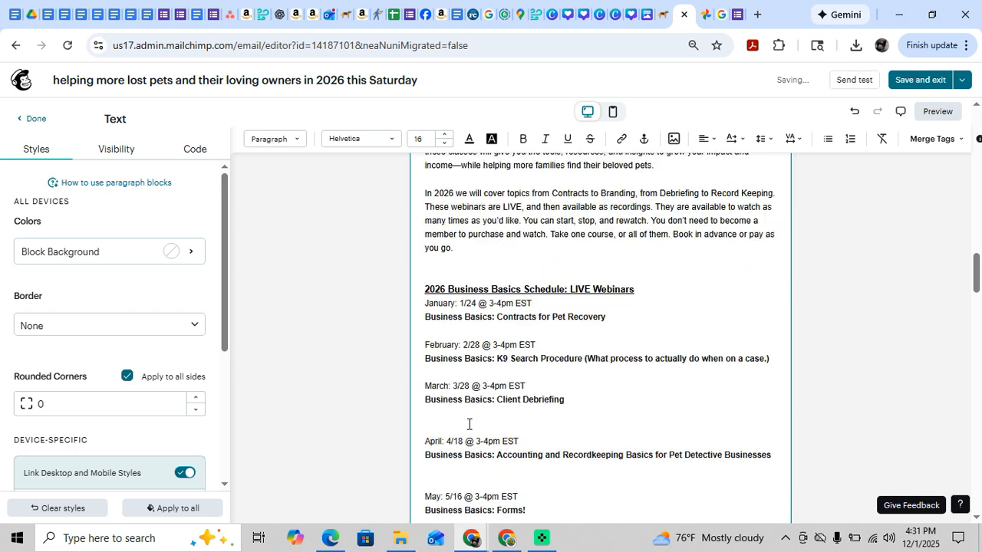
key("BackSpace")
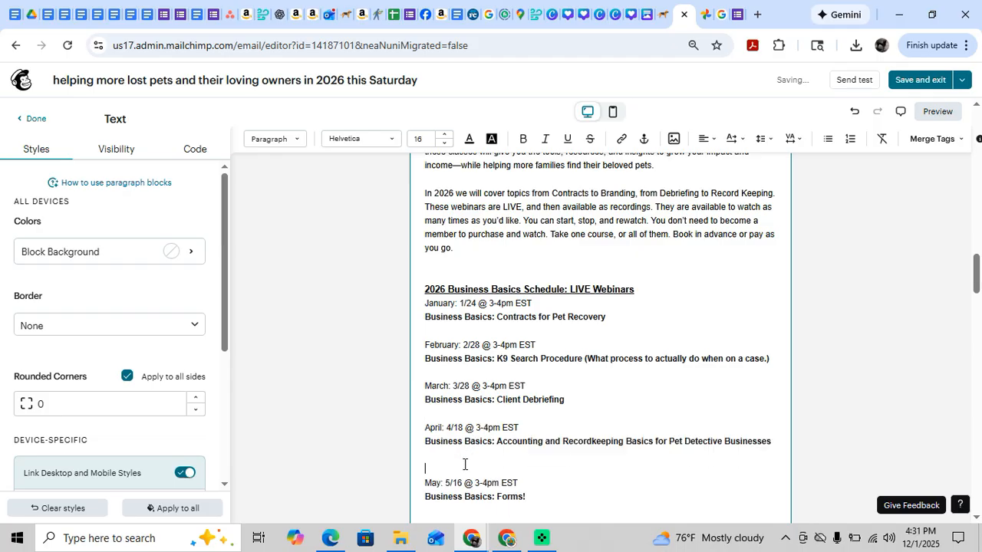
key("BackSpace")
scroll(458, 459, "down", 2)
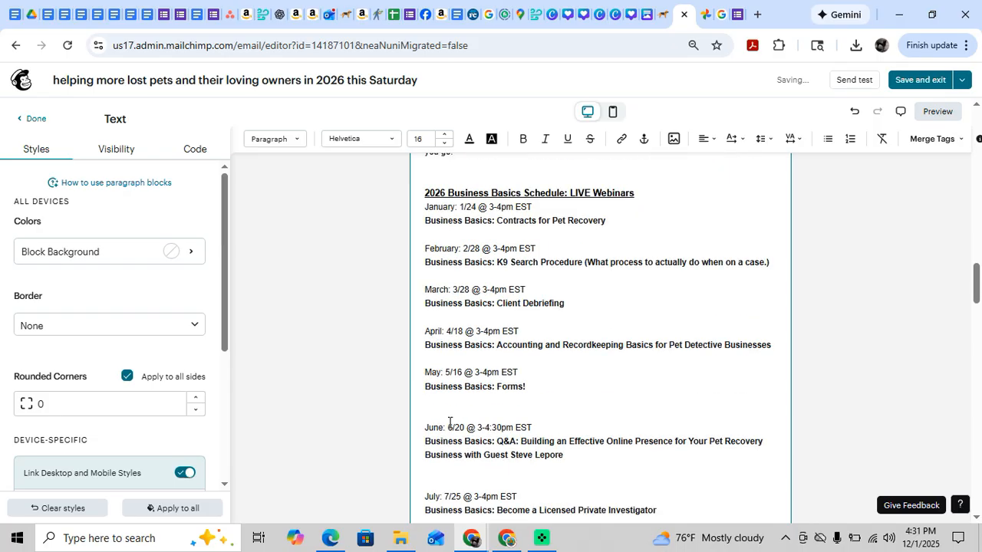
key("BackSpace")
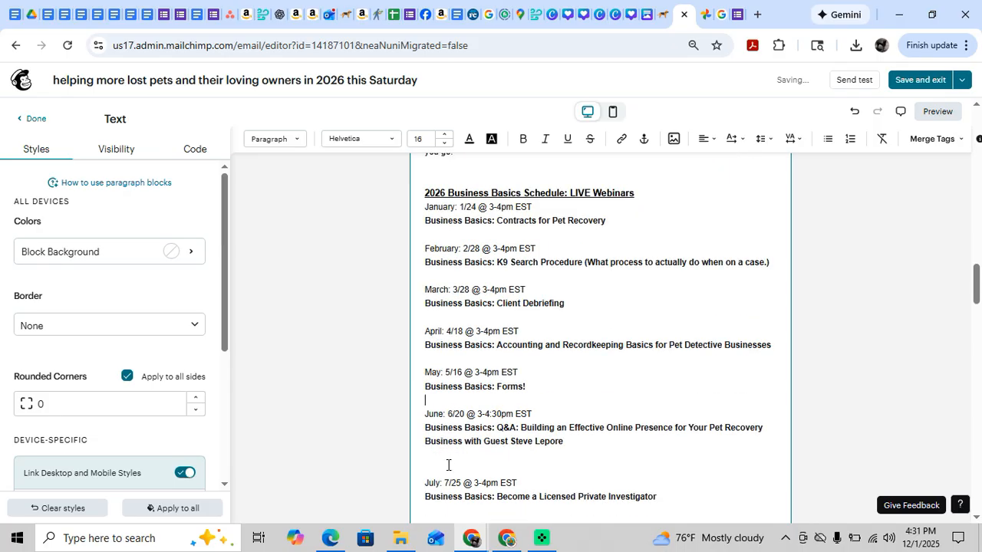
key("BackSpace")
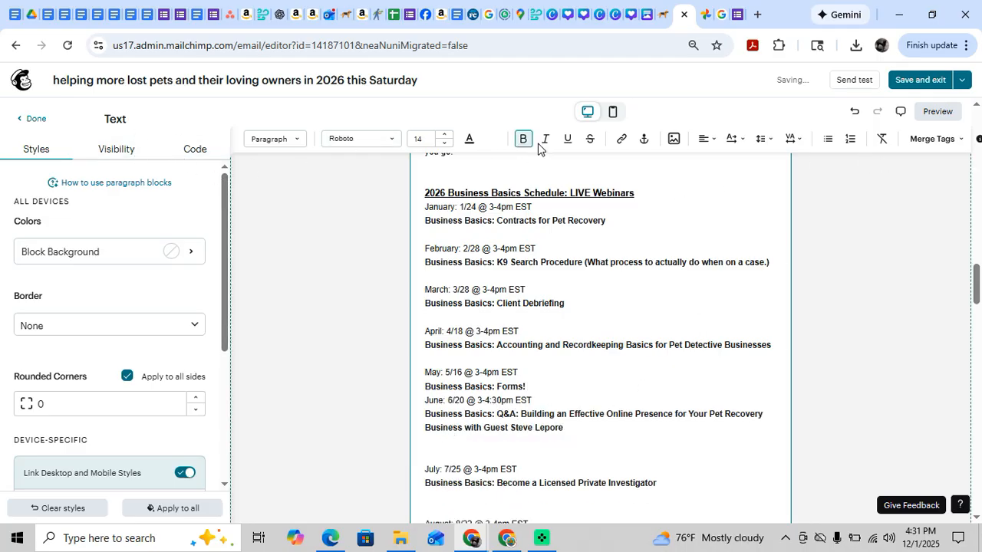
left_click(853, 111)
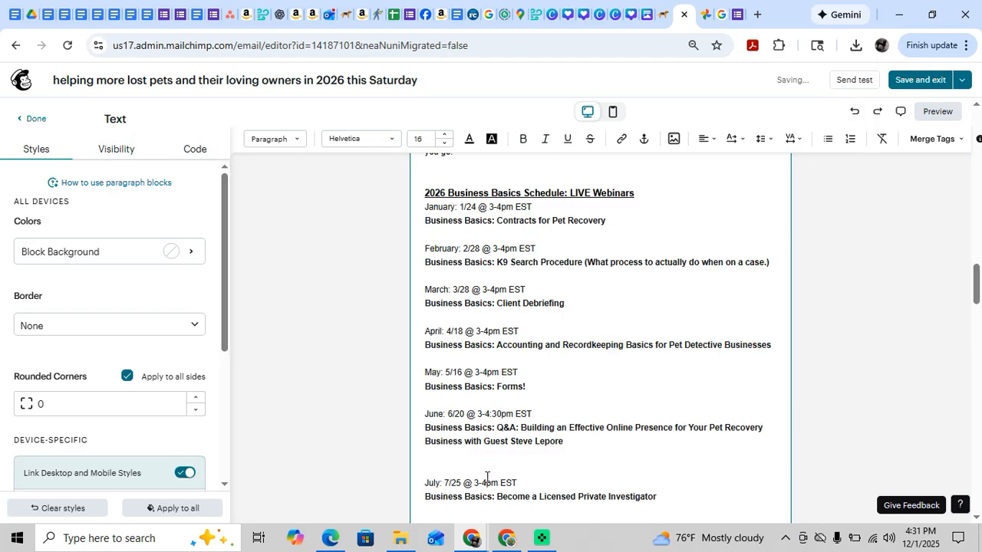
Remove the extra blank lines between the June through December schedule entries, keeping one blank line between months.
left_click(478, 468)
key("BackSpace")
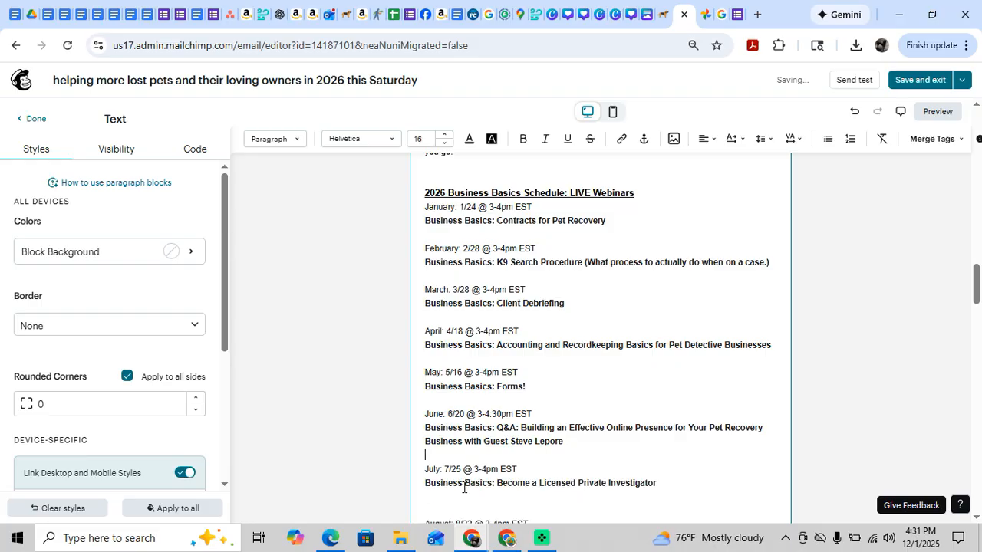
key("BackSpace")
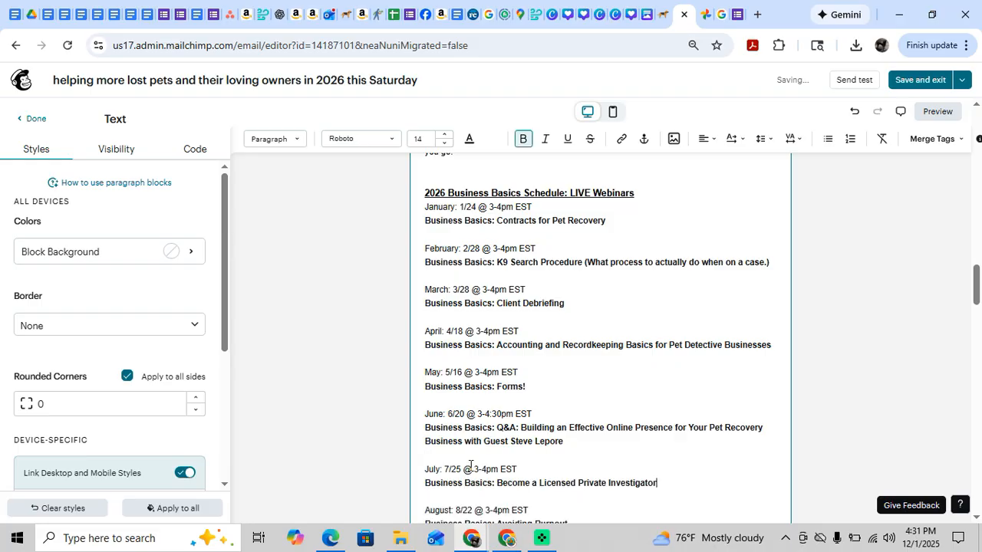
scroll(469, 468, "down", 1)
scroll(470, 461, "down", 1)
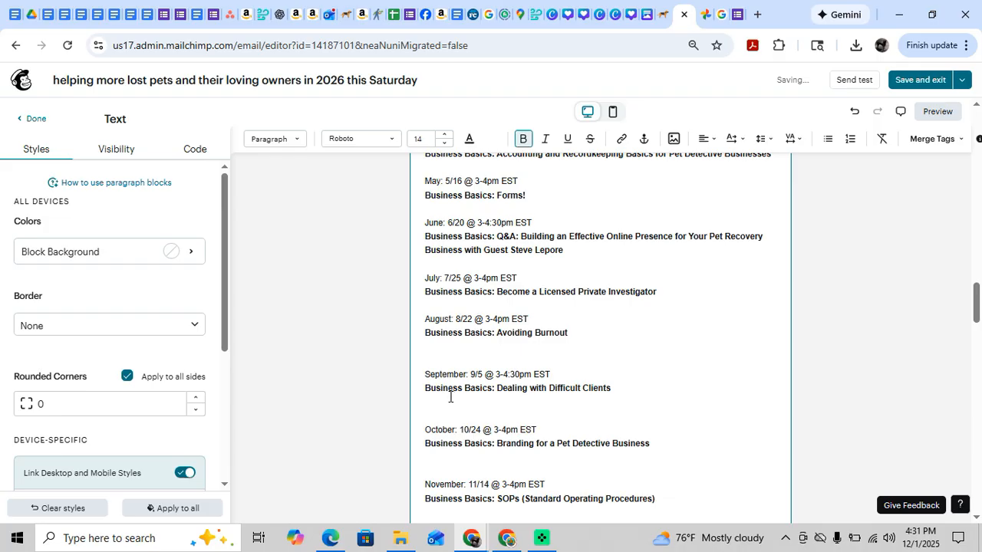
left_click(451, 398)
key("BackSpace")
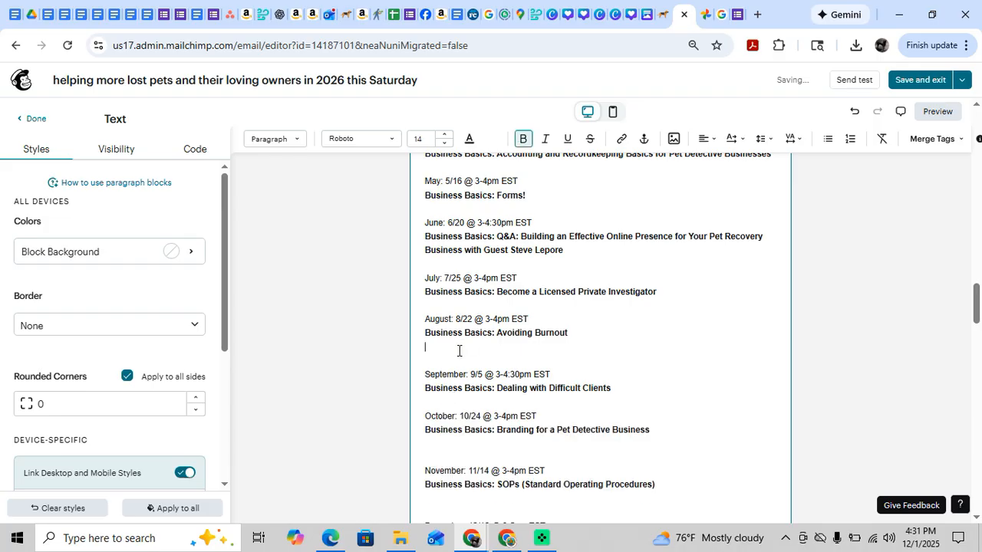
key("BackSpace")
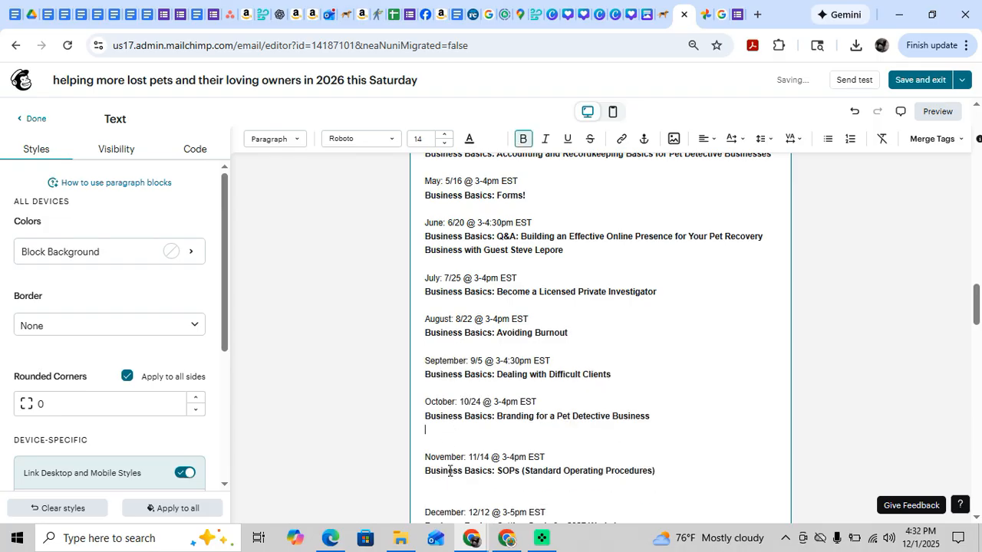
key("BackSpace")
key("BackSpace")
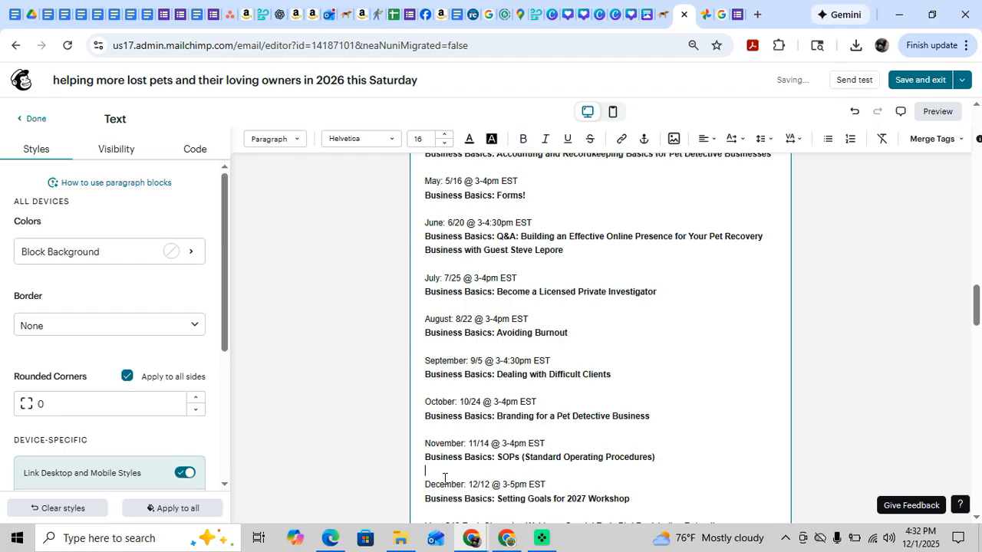
Bold "Register before December 13, 2025 to lock in early-bird pricing" and delete the blank line below the forms.gle link.
scroll(444, 479, "down", 1)
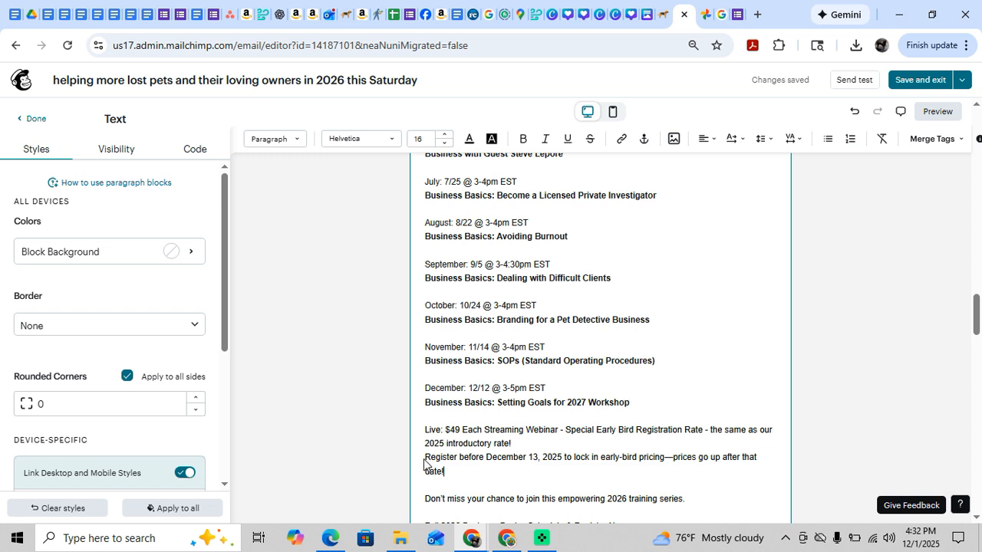
left_click(426, 459)
left_click_drag(426, 457, 664, 455)
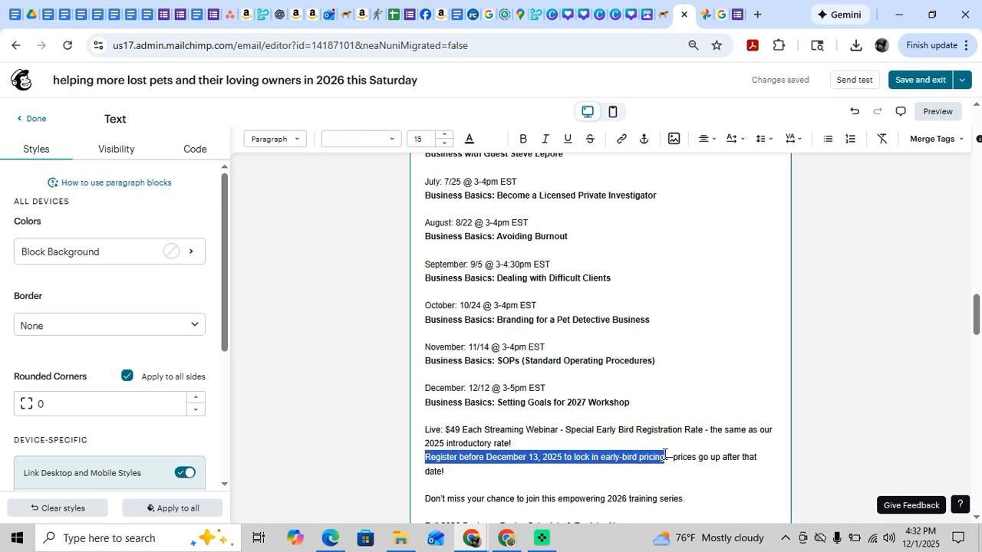
left_click(523, 138)
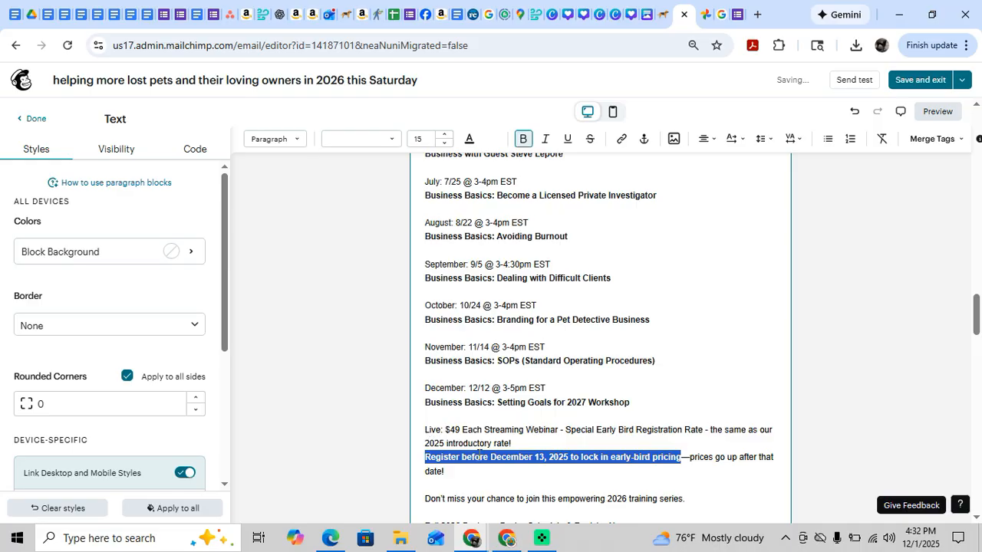
left_click(509, 458)
scroll(506, 464, "down", 3)
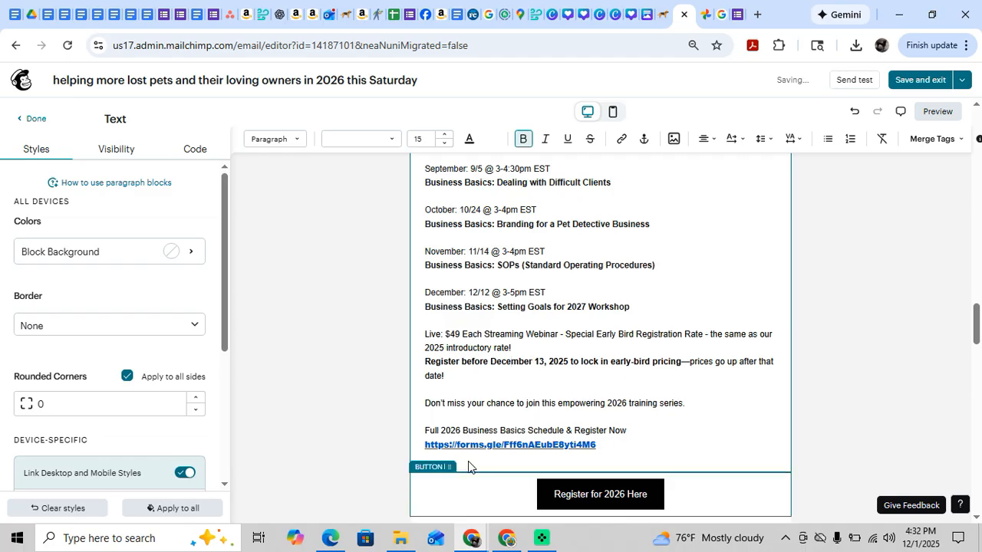
key("BackSpace")
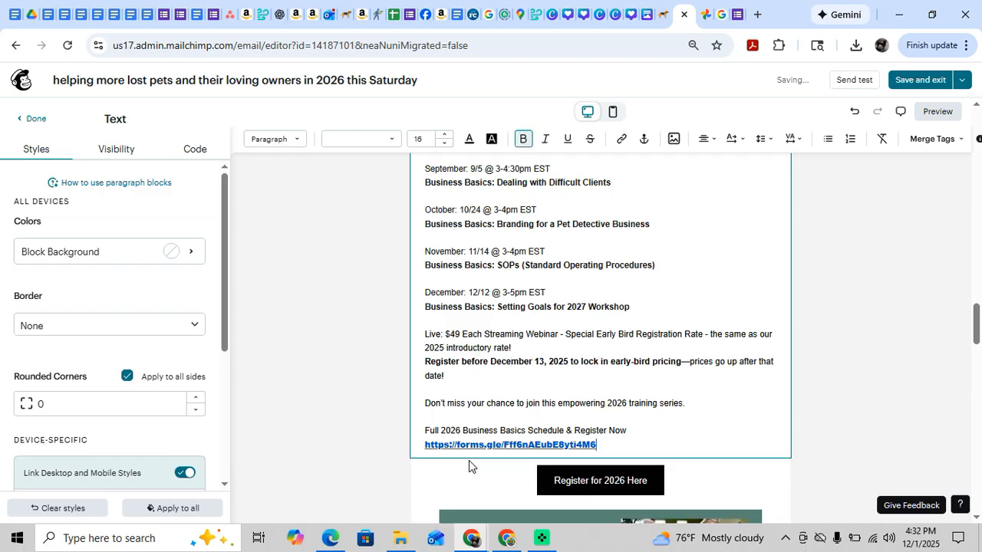
Look over the sections around the registration button, and send a test email of the newsletter to the prefilled e-mail address.
scroll(510, 368, "down", 9)
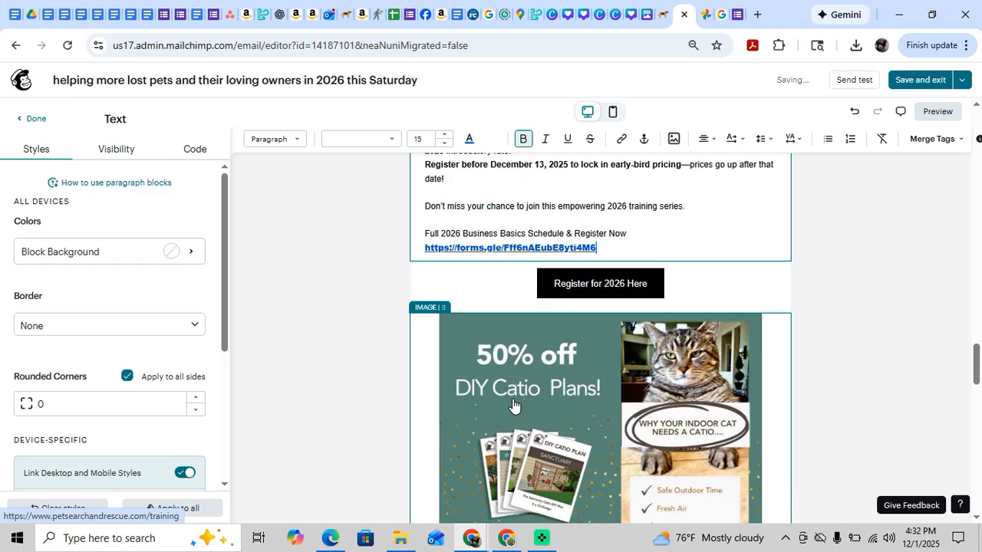
scroll(513, 398, "down", 10)
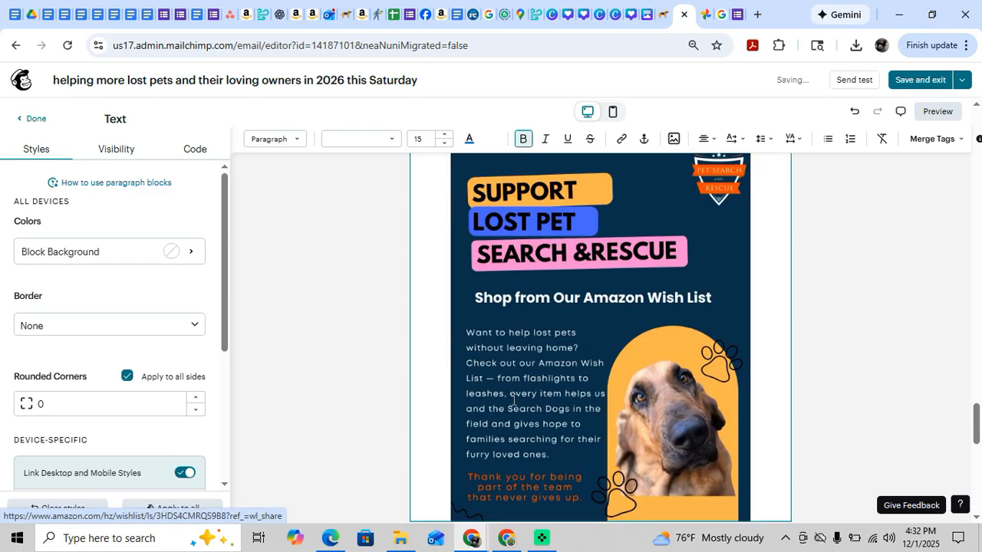
scroll(513, 401, "up", 20)
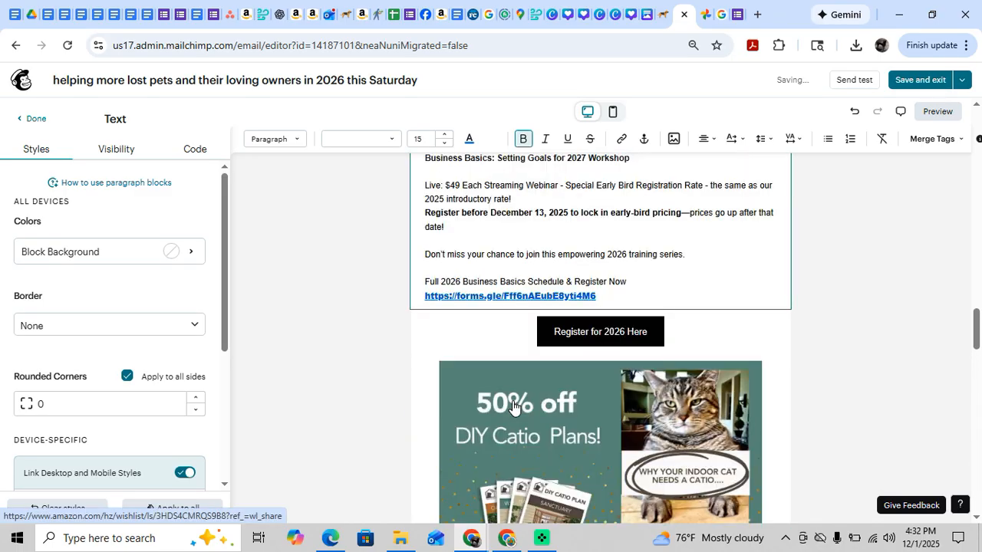
scroll(513, 401, "up", 2)
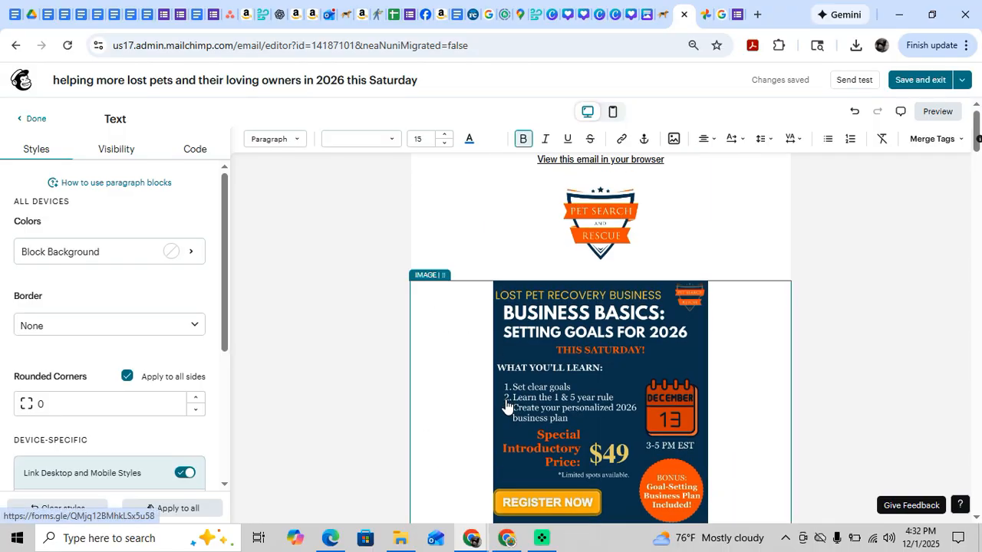
left_click(836, 77)
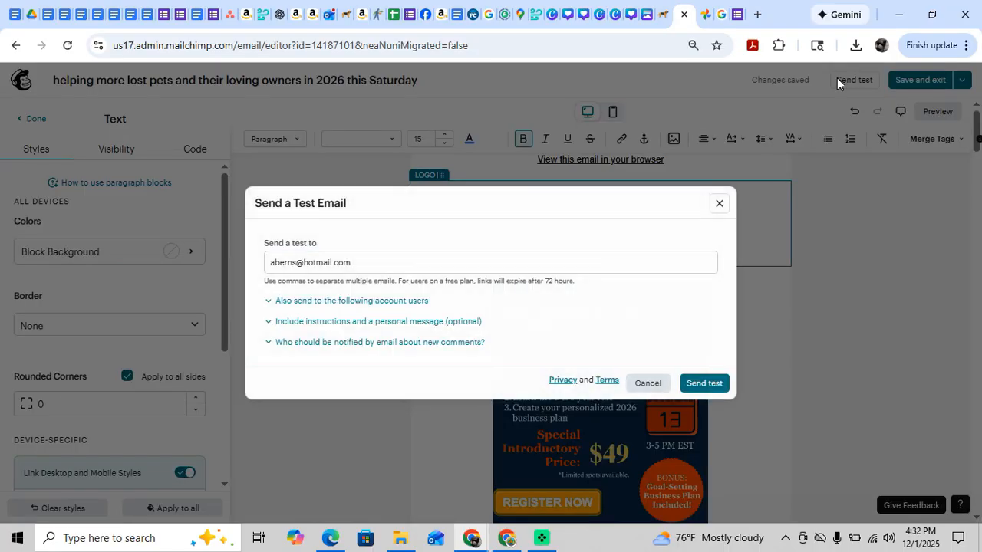
left_click(340, 260)
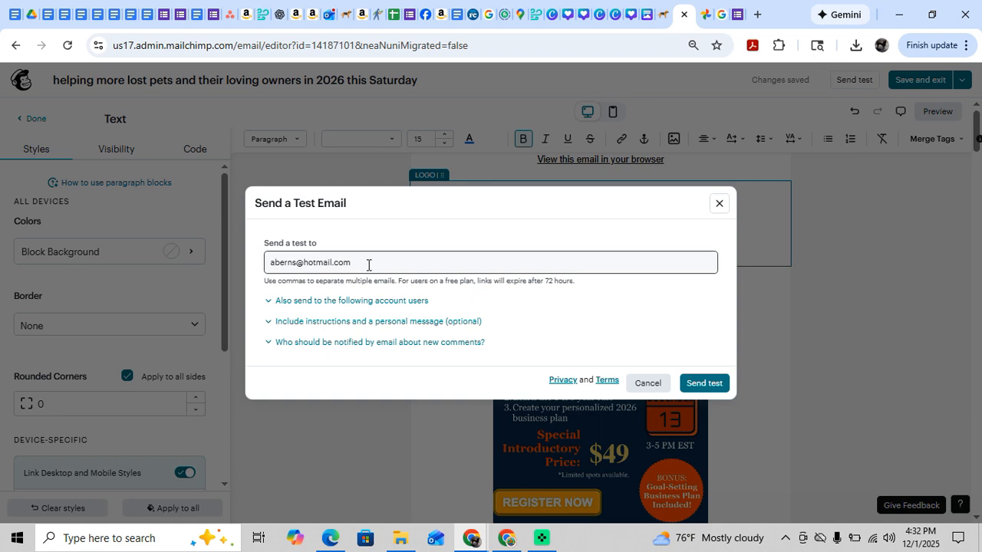
left_click(704, 384)
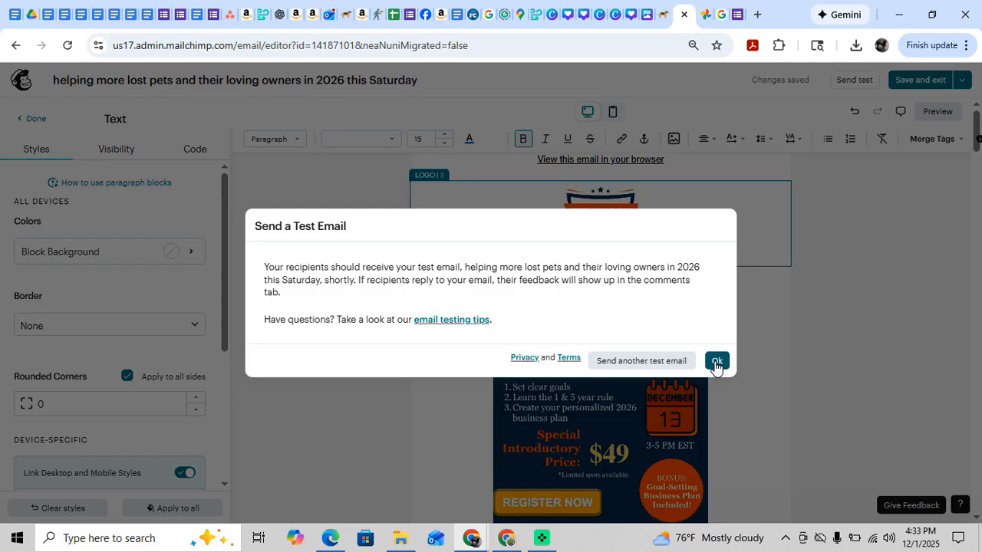
left_click(716, 365)
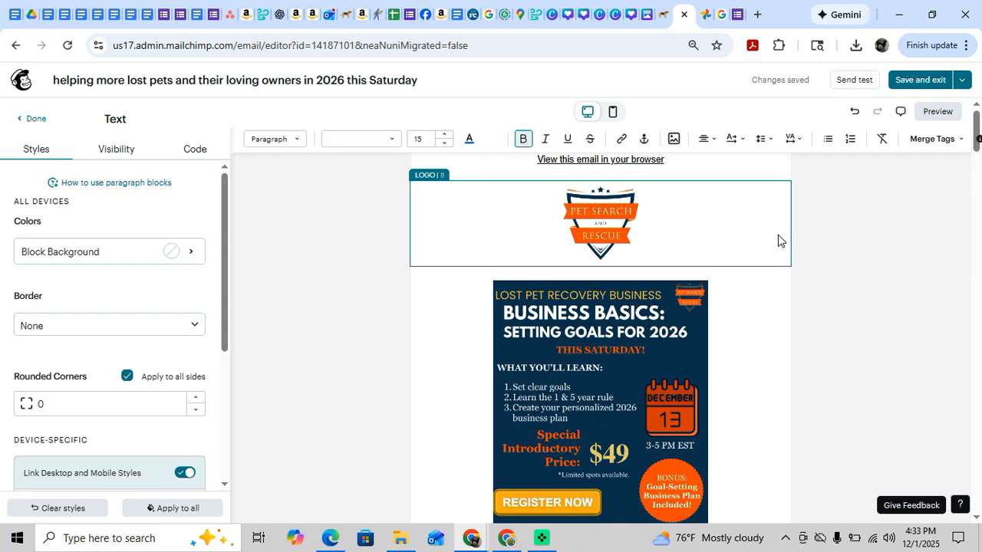
Switch to Facebook, close the DIY Catio Plans photo, and look through the Pet Search And Rescue page's recent and featured posts.
left_click(422, 17)
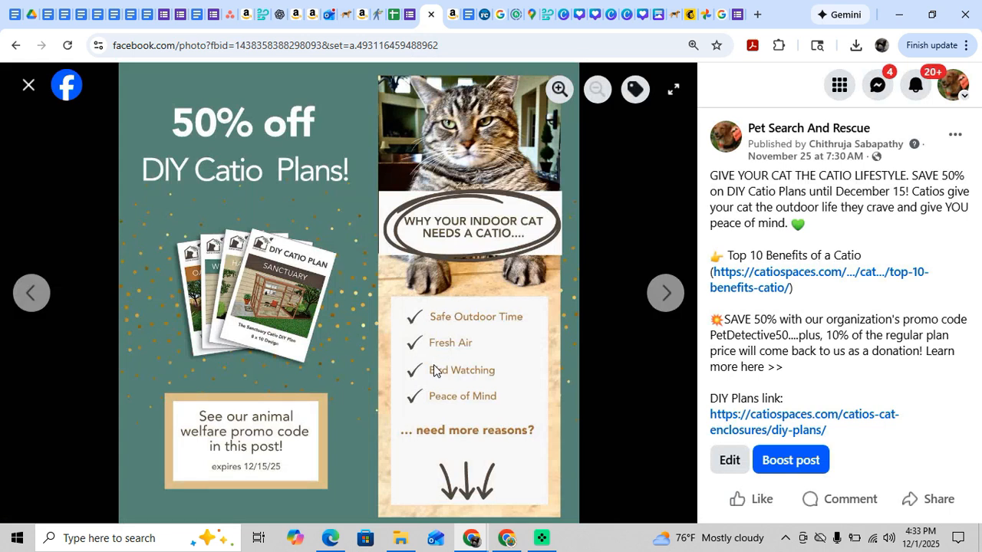
left_click(29, 85)
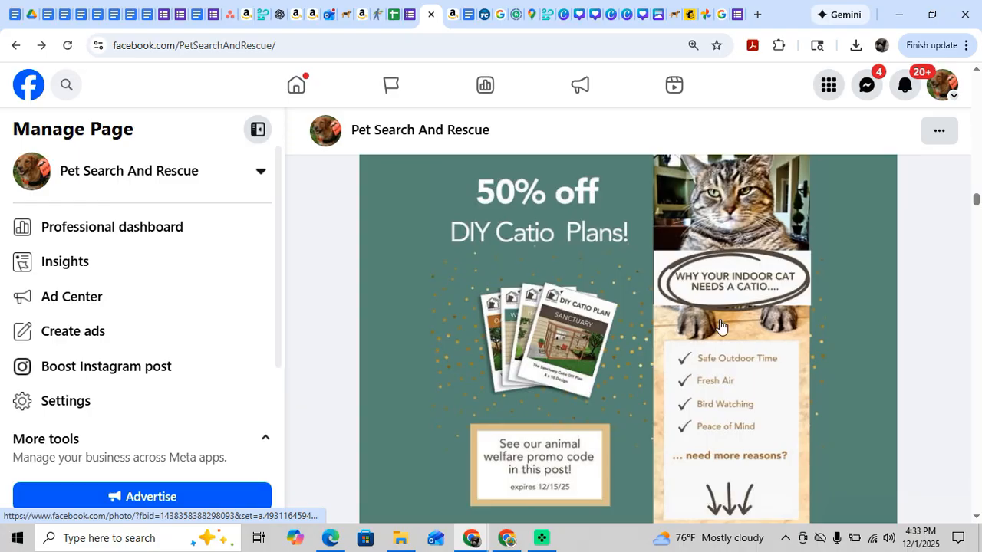
scroll(719, 326, "up", 15)
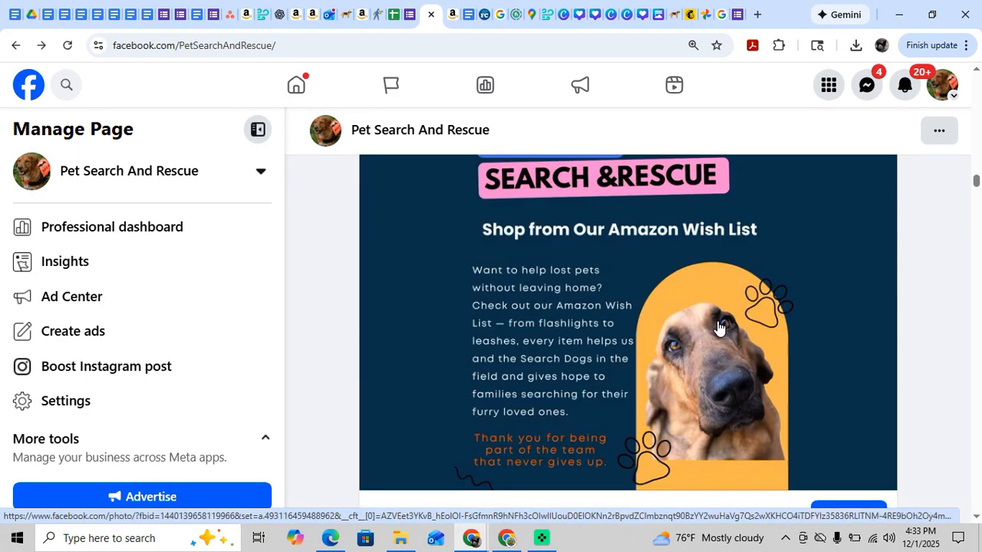
scroll(719, 326, "up", 12)
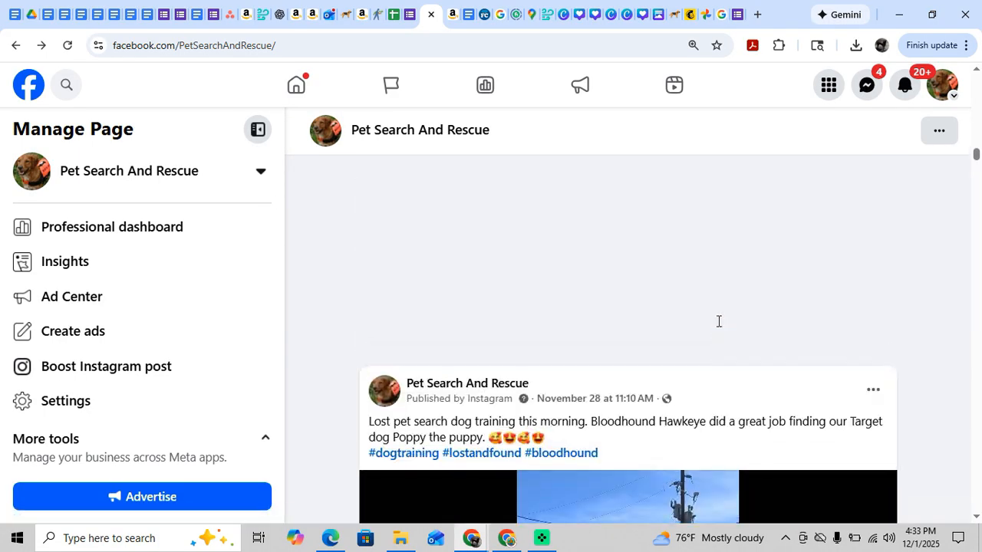
scroll(719, 322, "up", 12)
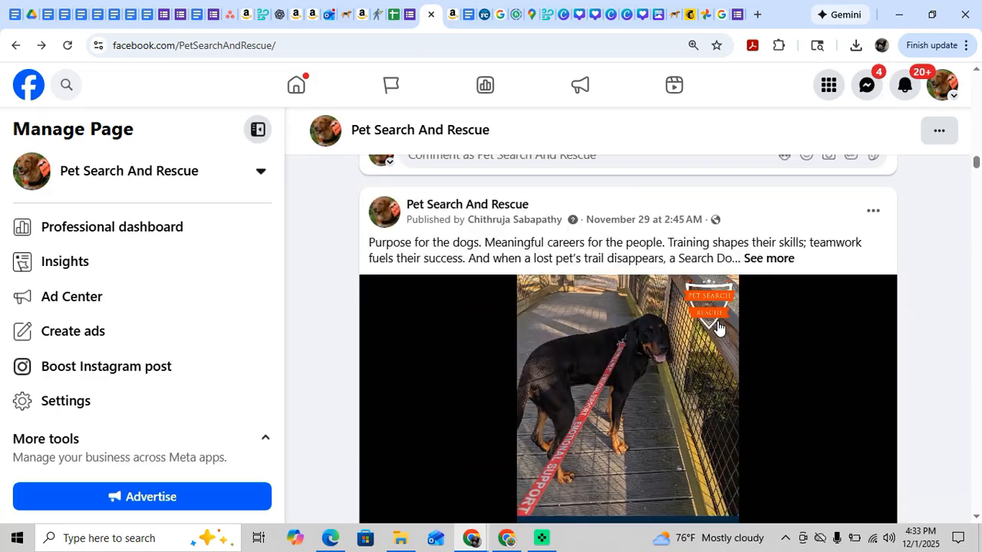
scroll(719, 324, "up", 12)
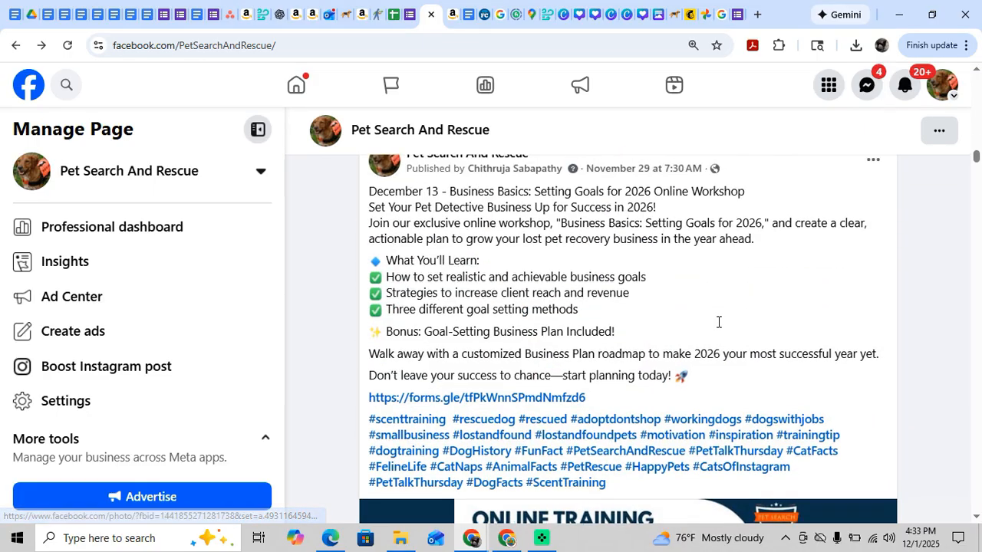
scroll(718, 323, "up", 12)
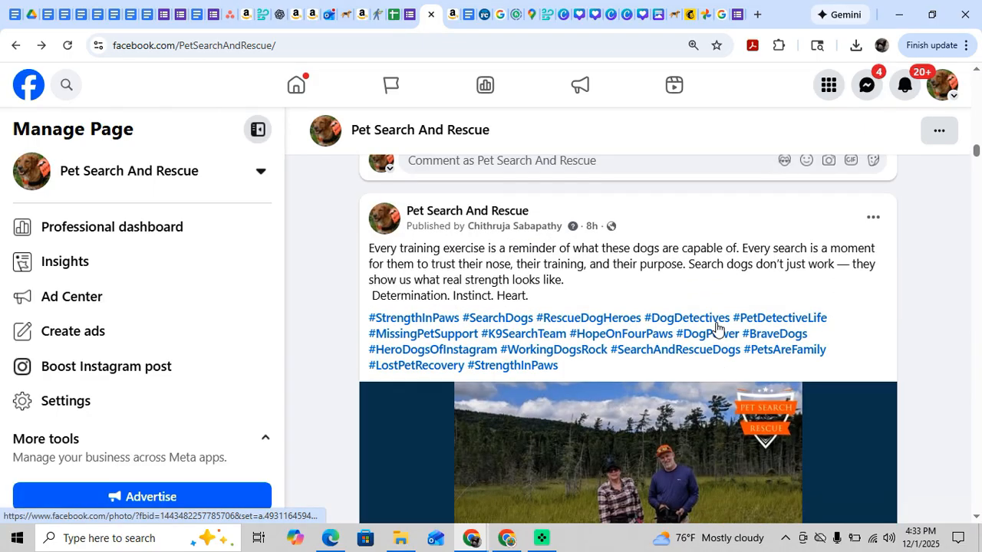
scroll(716, 326, "up", 12)
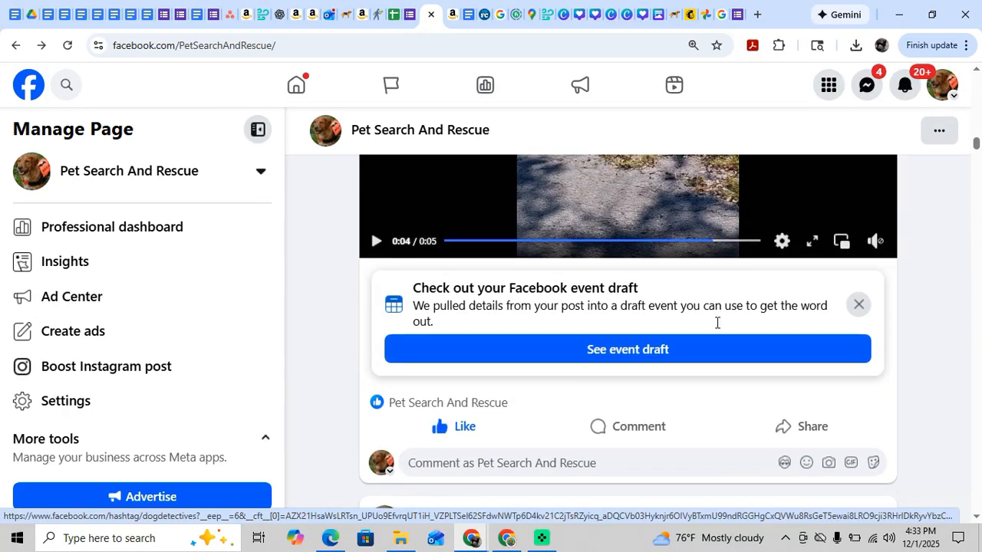
scroll(716, 328, "up", 12)
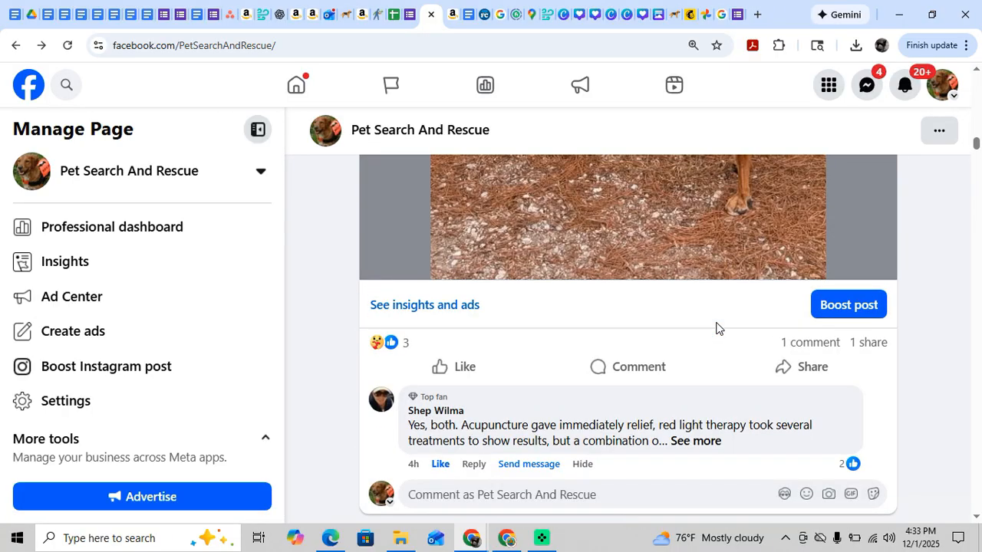
scroll(716, 328, "up", 3)
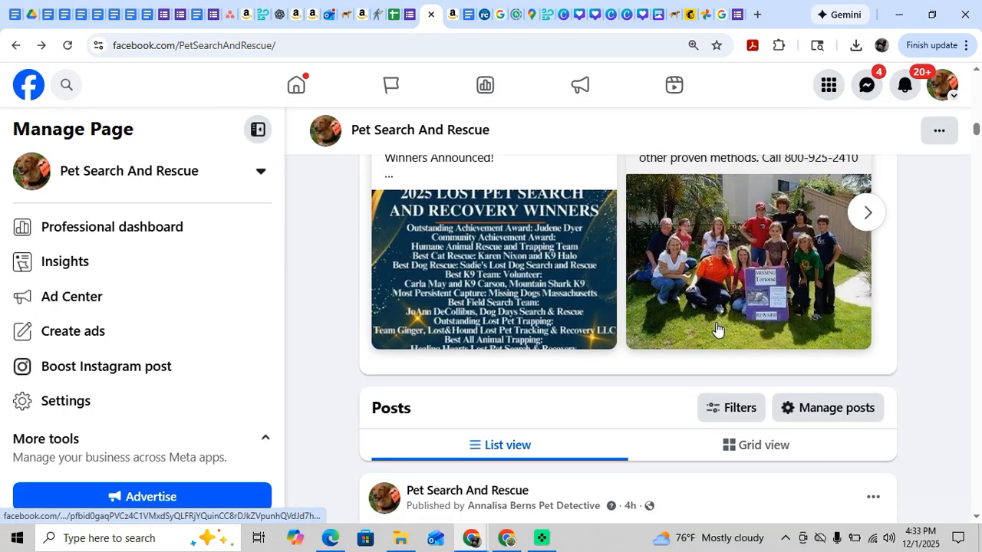
scroll(715, 327, "up", 8)
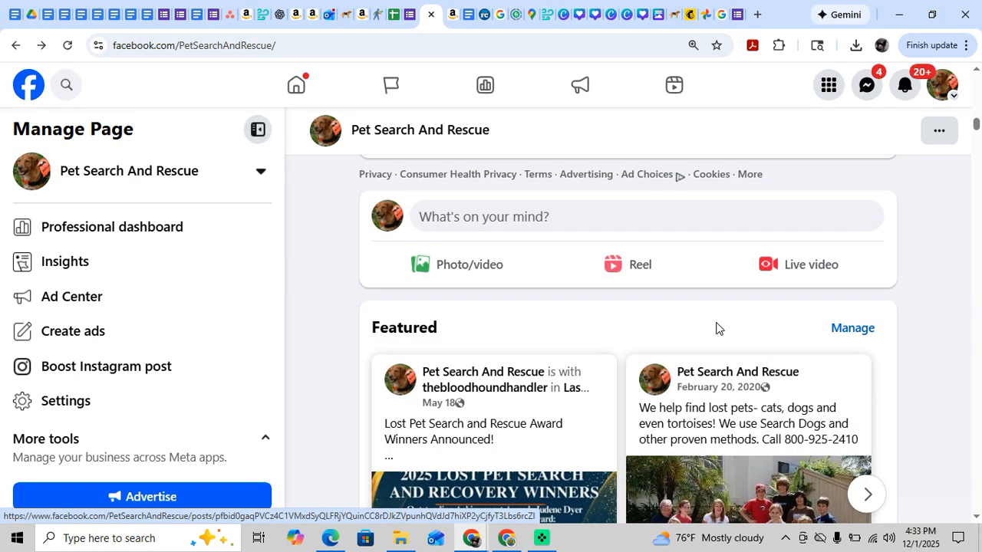
scroll(715, 327, "down", 7)
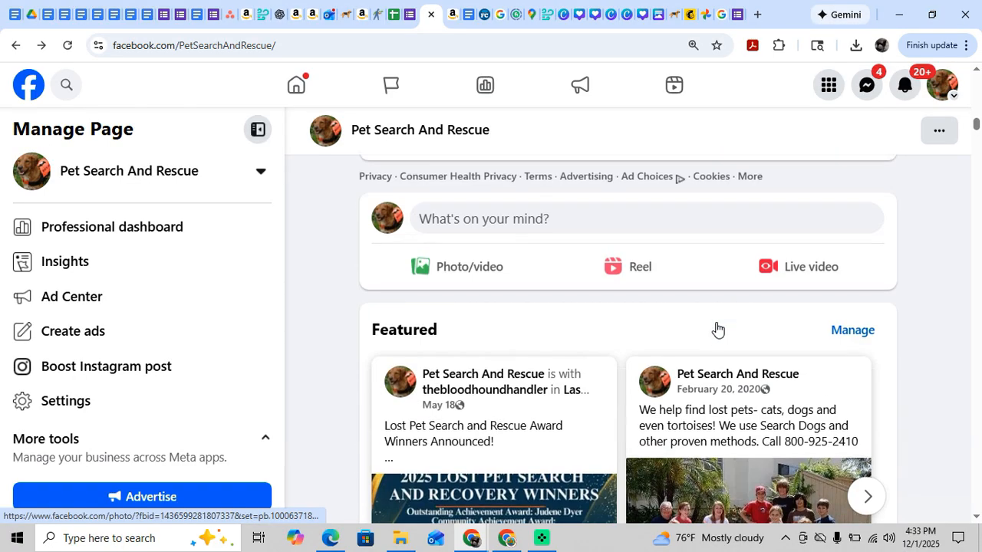
scroll(596, 340, "up", 1)
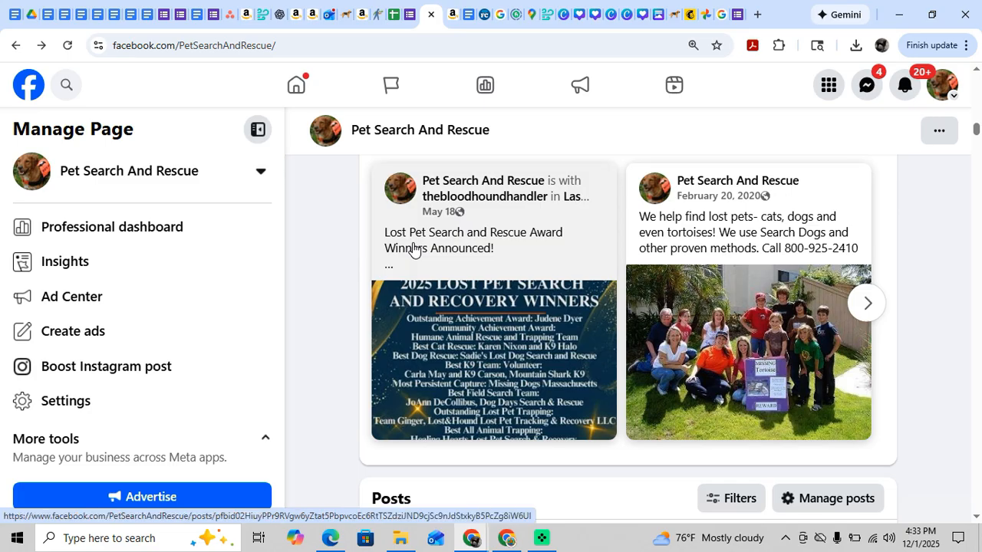
scroll(561, 465, "down", 5)
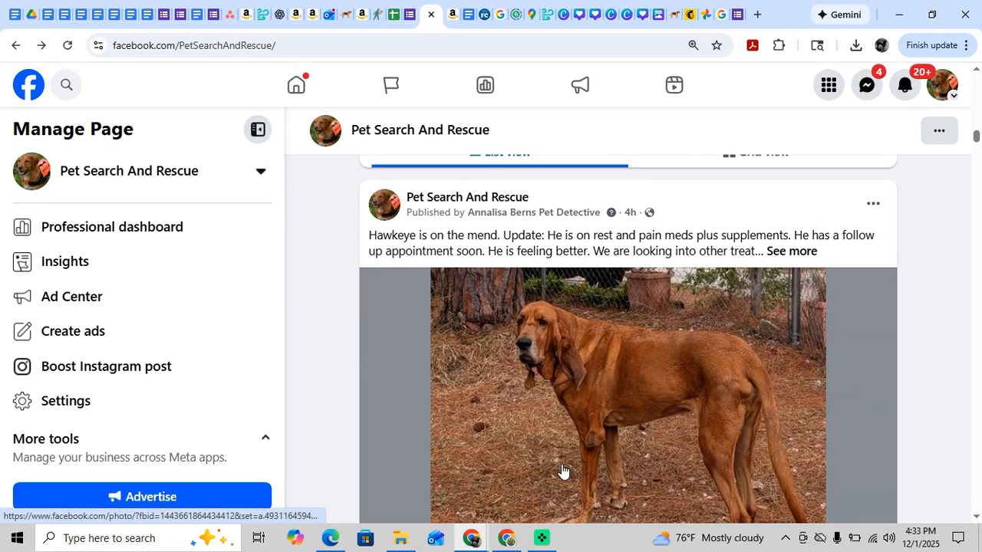